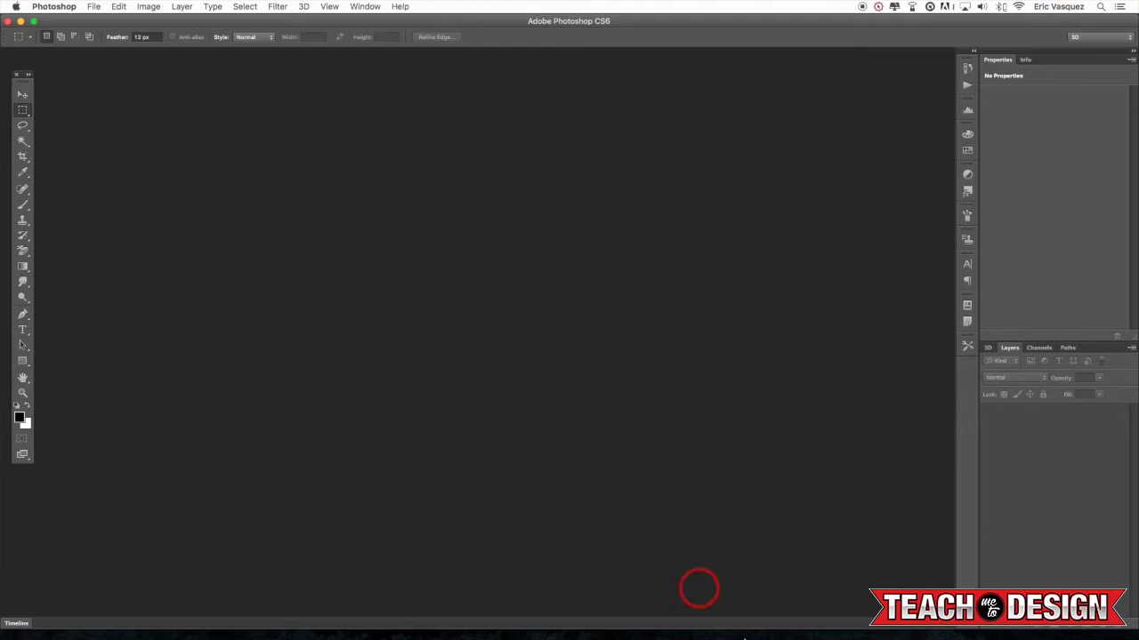
# - Open Depositphotos_31407067_original.psd and show its BACKGROUND group and SILO layer
pyautogui.click(847, 590)
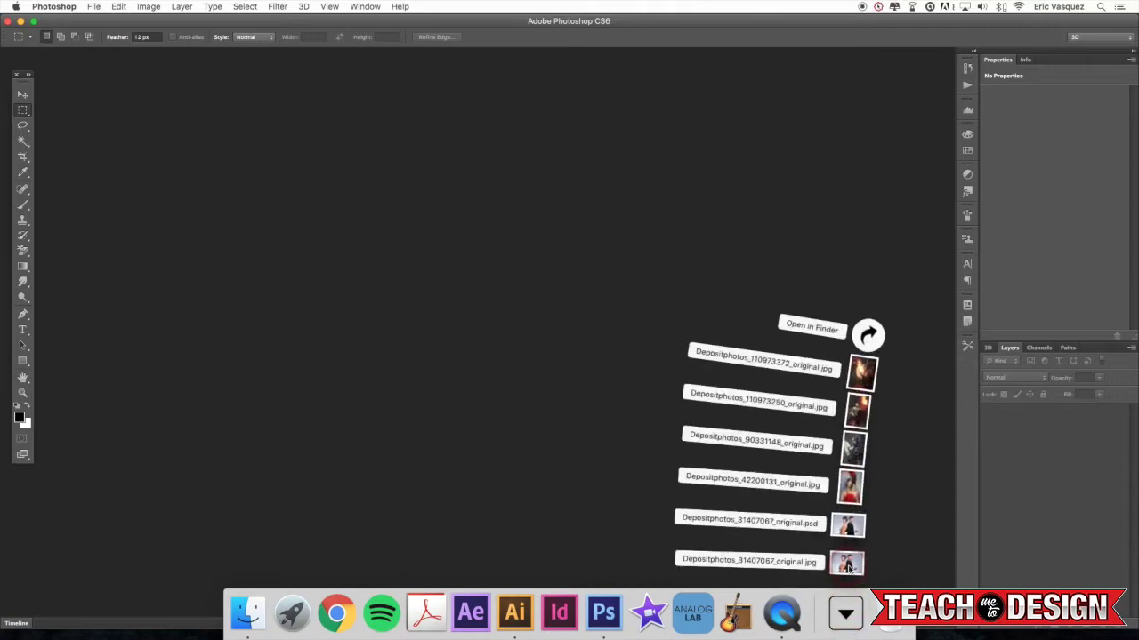
pyautogui.click(847, 526)
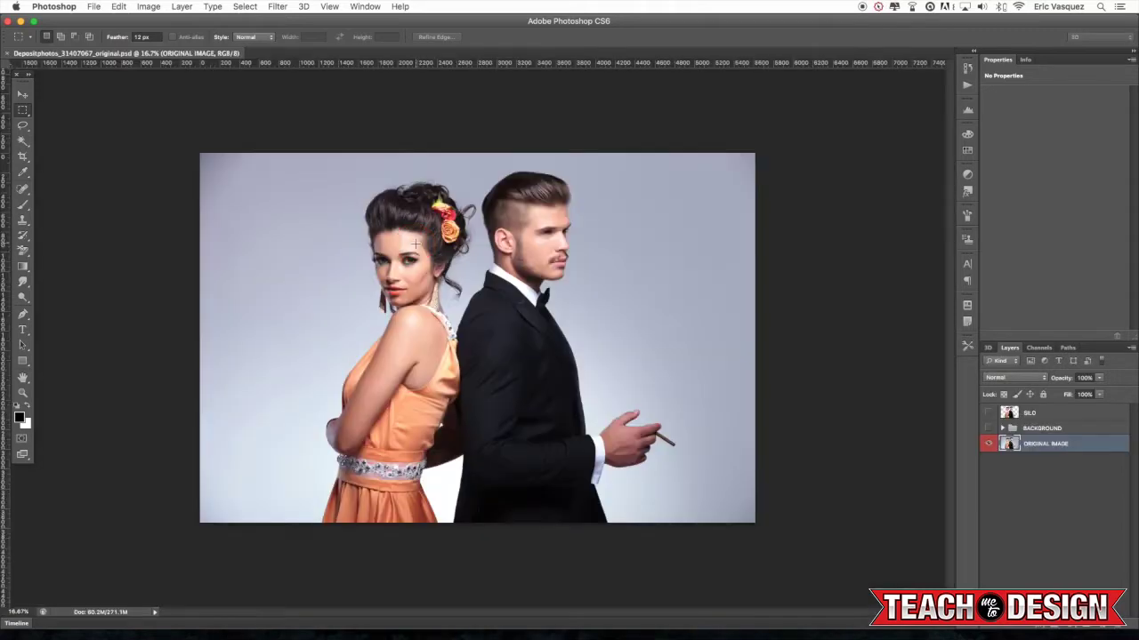
pyautogui.press('v')
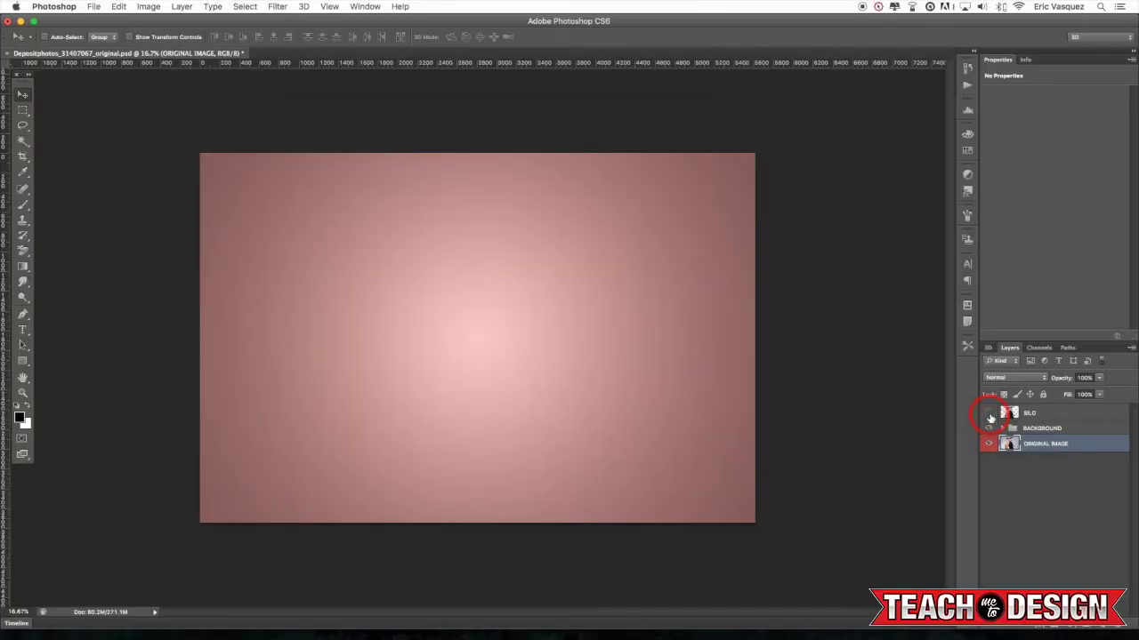
pyautogui.click(988, 414)
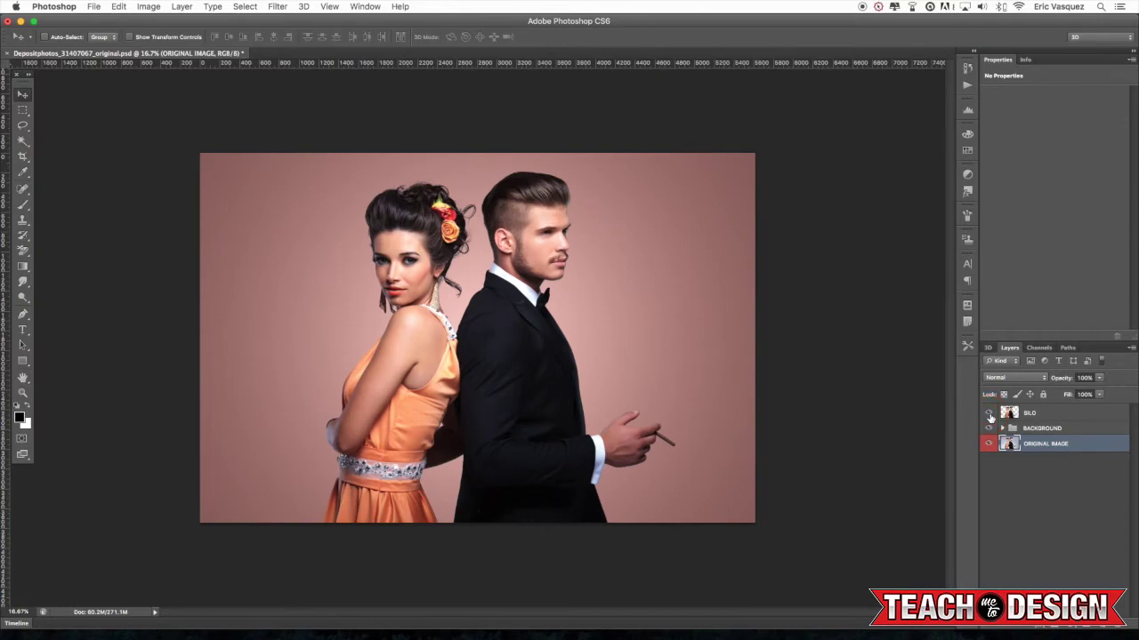
pyautogui.press('super+equal')
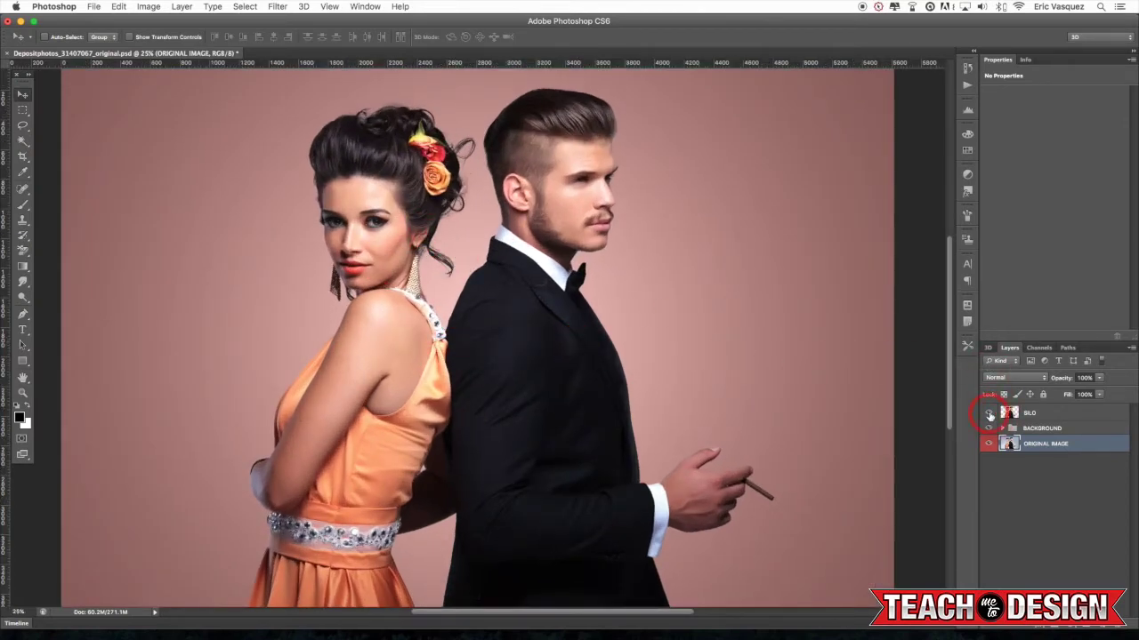
pyautogui.click(1029, 414)
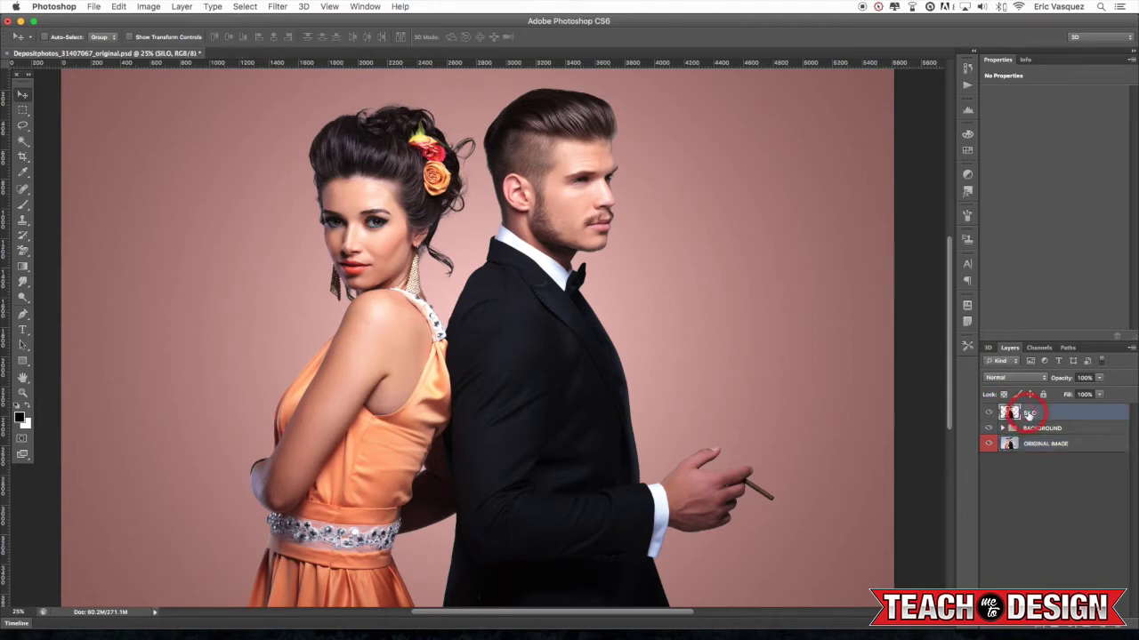
pyautogui.rightClick(1036, 416)
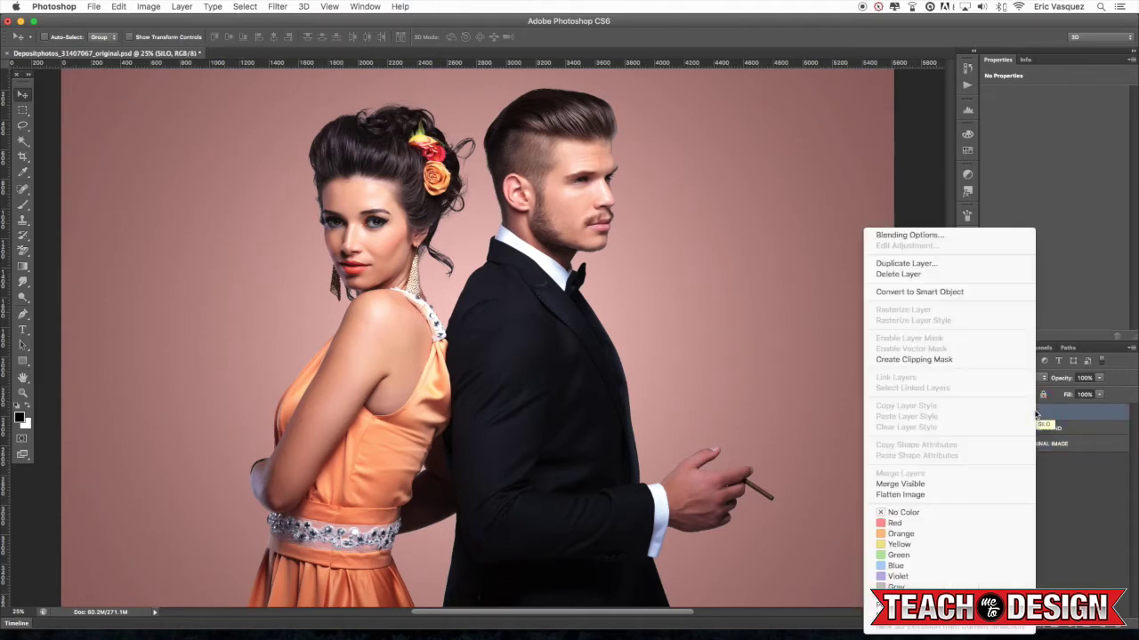
pyautogui.click(974, 294)
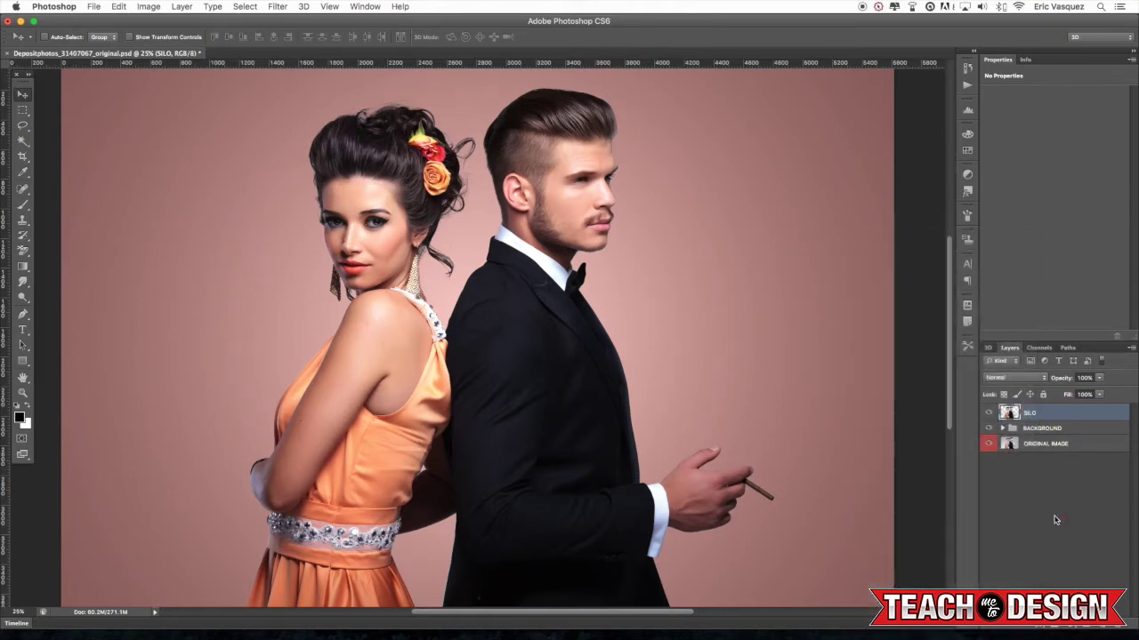
# - Create a new 11 x 8.5 inch document at 300 pixels/inch in RGB Color with a white background
pyautogui.press('super+n')
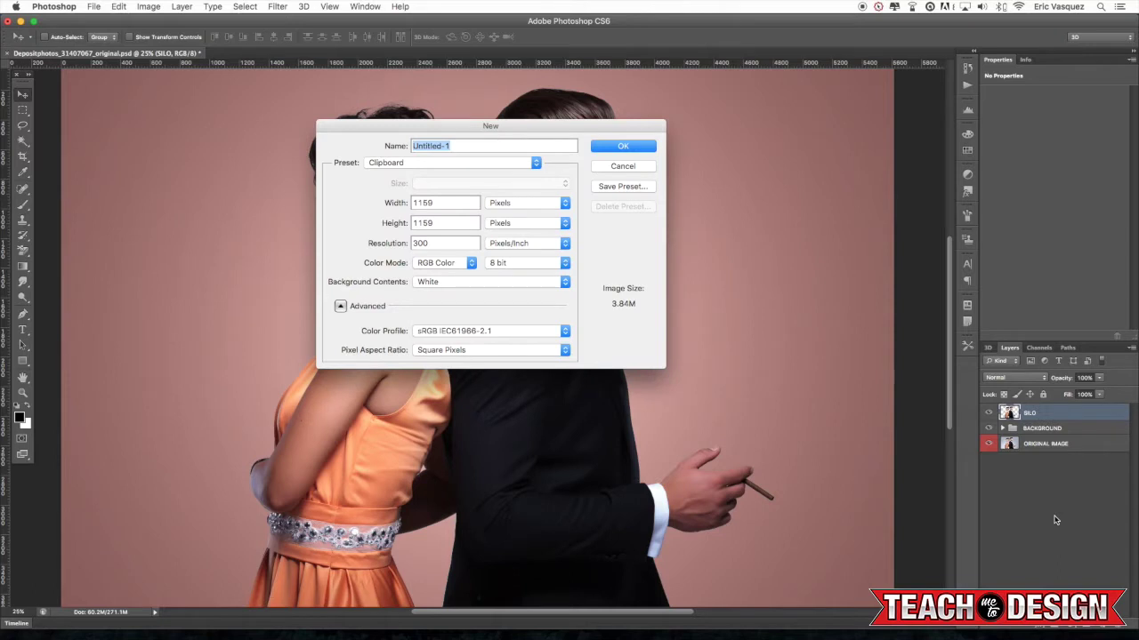
pyautogui.click(464, 163)
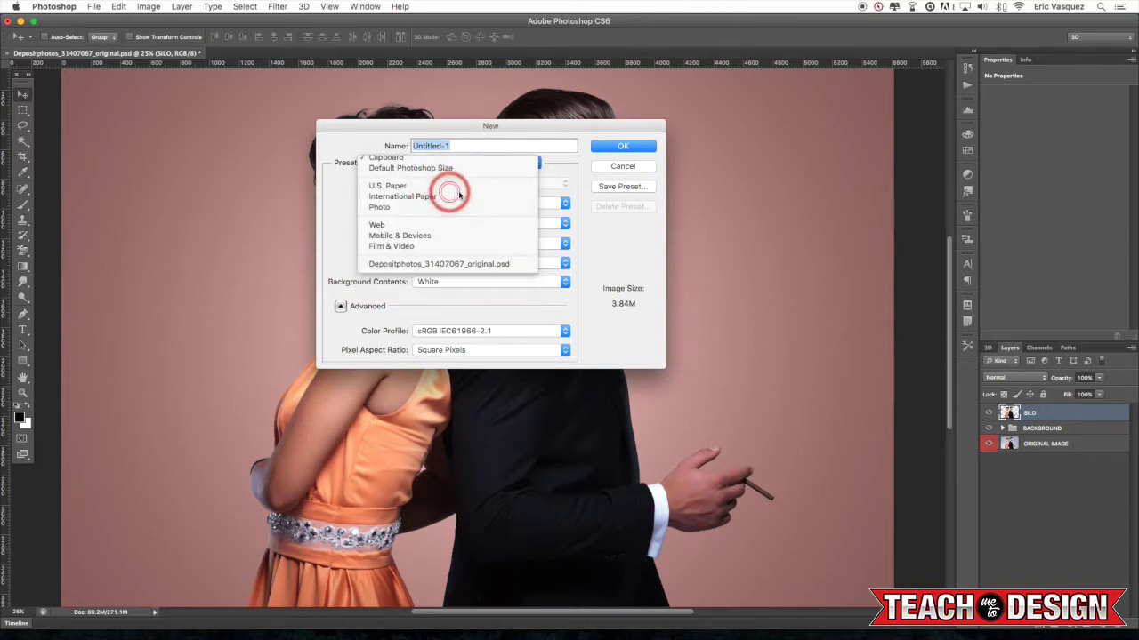
pyautogui.click(450, 188)
pyautogui.moveTo(438, 204); pyautogui.dragTo(358, 201)
pyautogui.write('11')
pyautogui.moveTo(449, 223); pyautogui.dragTo(354, 223)
pyautogui.write('8.5')
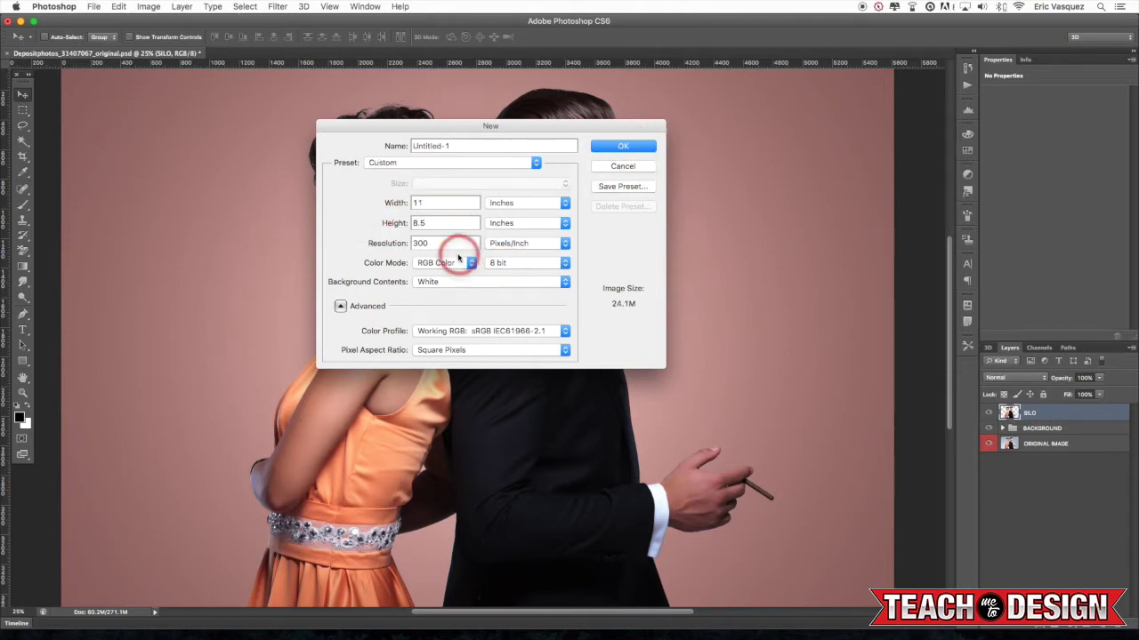
pyautogui.click(622, 146)
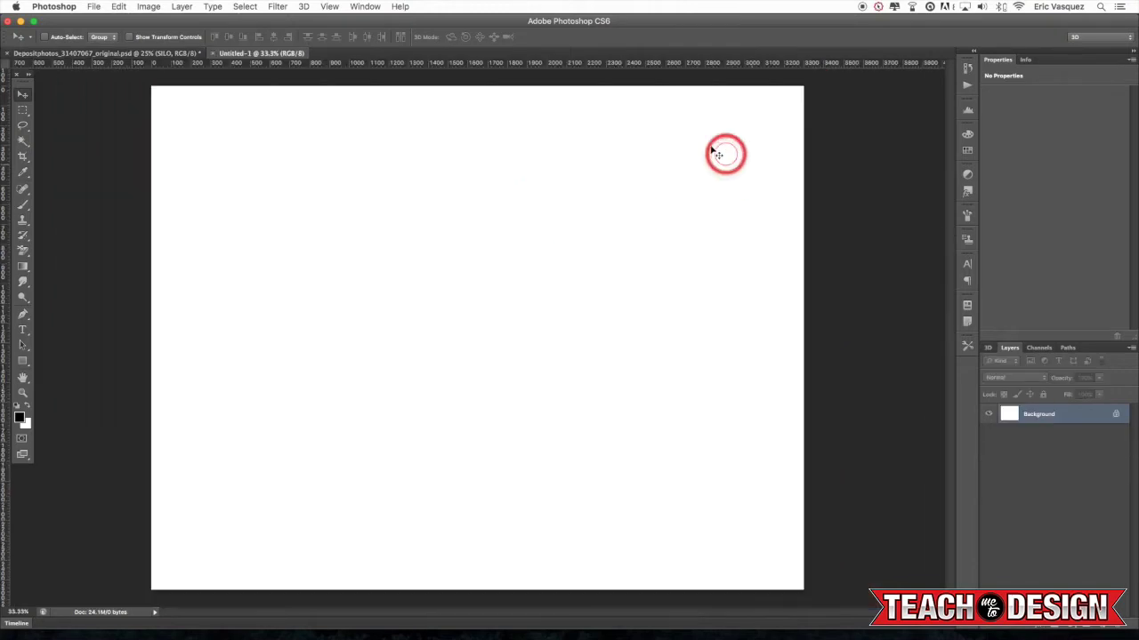
# - Float the original photo in its own window and copy its SILO layer into the new document
pyautogui.moveTo(157, 55); pyautogui.dragTo(897, 569)
pyautogui.moveTo(1053, 418); pyautogui.dragTo(511, 384)
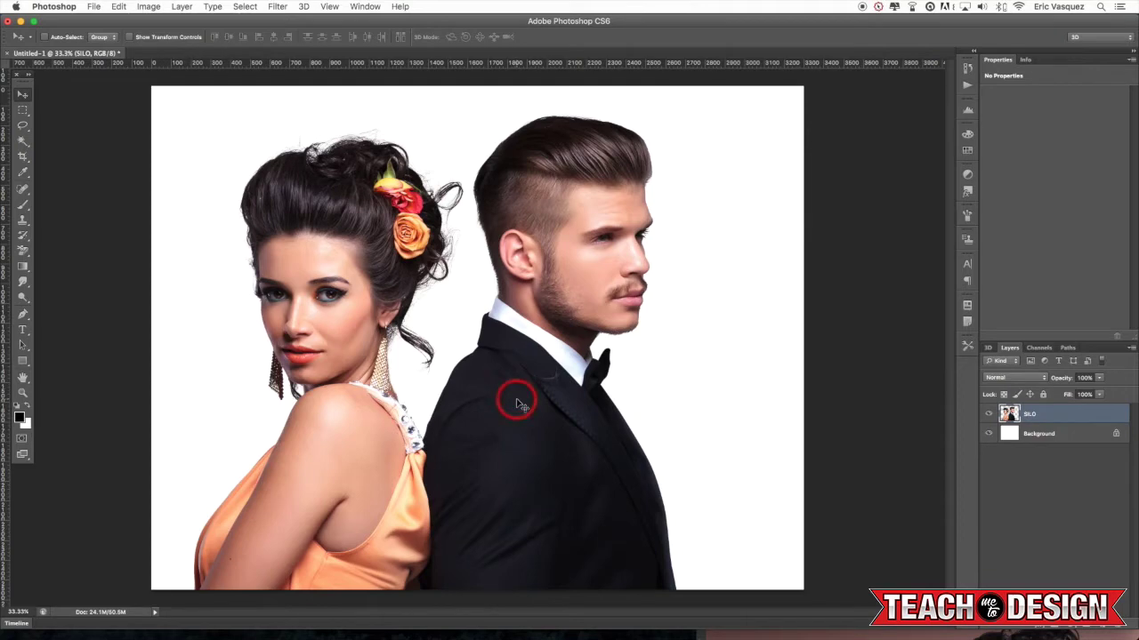
pyautogui.press('f')
pyautogui.press('super+minus')
pyautogui.press('super+minus')
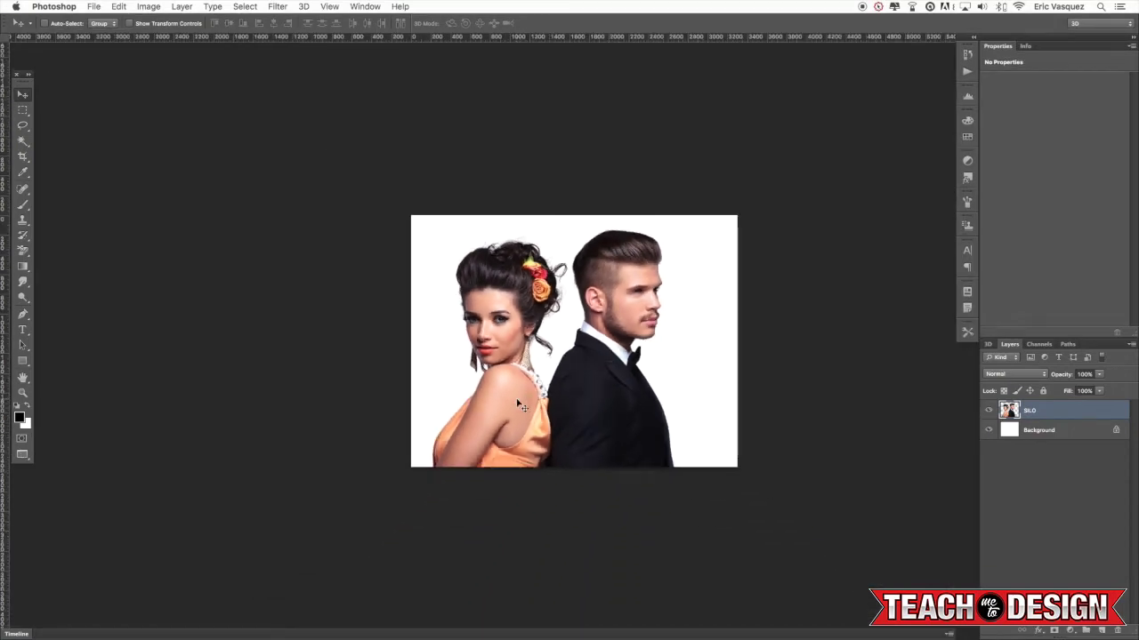
# - Scale the SILO layer up to about 252% and move it so the woman's face is on the canvas
pyautogui.press('super+t')
pyautogui.moveTo(765, 213); pyautogui.dragTo(952, 68)
pyautogui.moveTo(718, 425); pyautogui.dragTo(614, 233)
pyautogui.moveTo(582, 319); pyautogui.dragTo(410, 365)
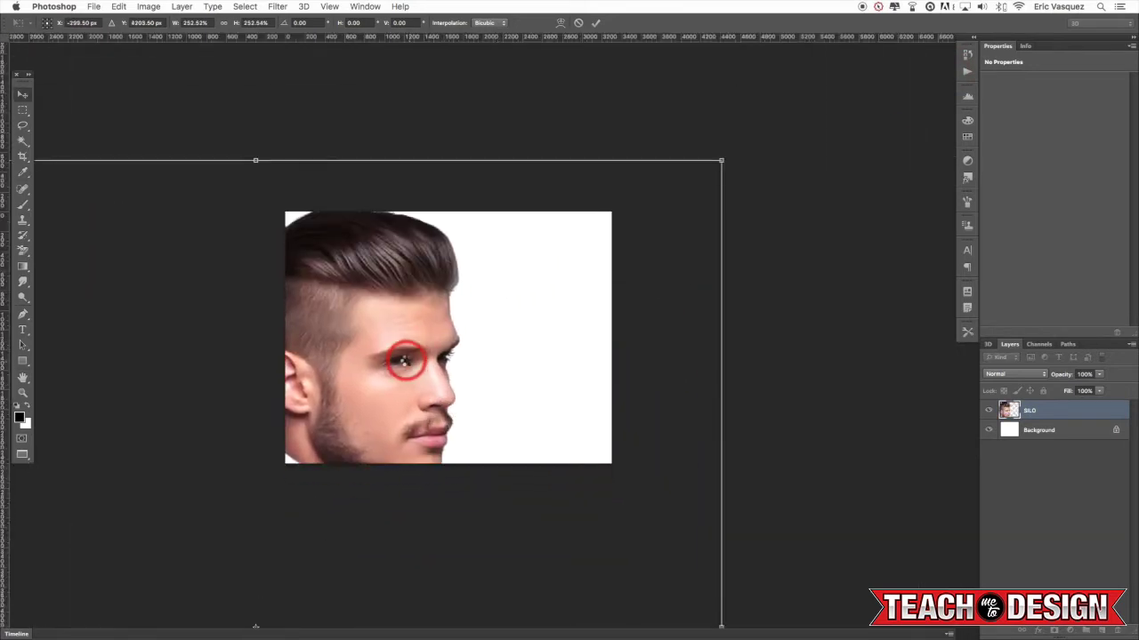
pyautogui.press('Return')
pyautogui.moveTo(507, 287); pyautogui.dragTo(568, 343)
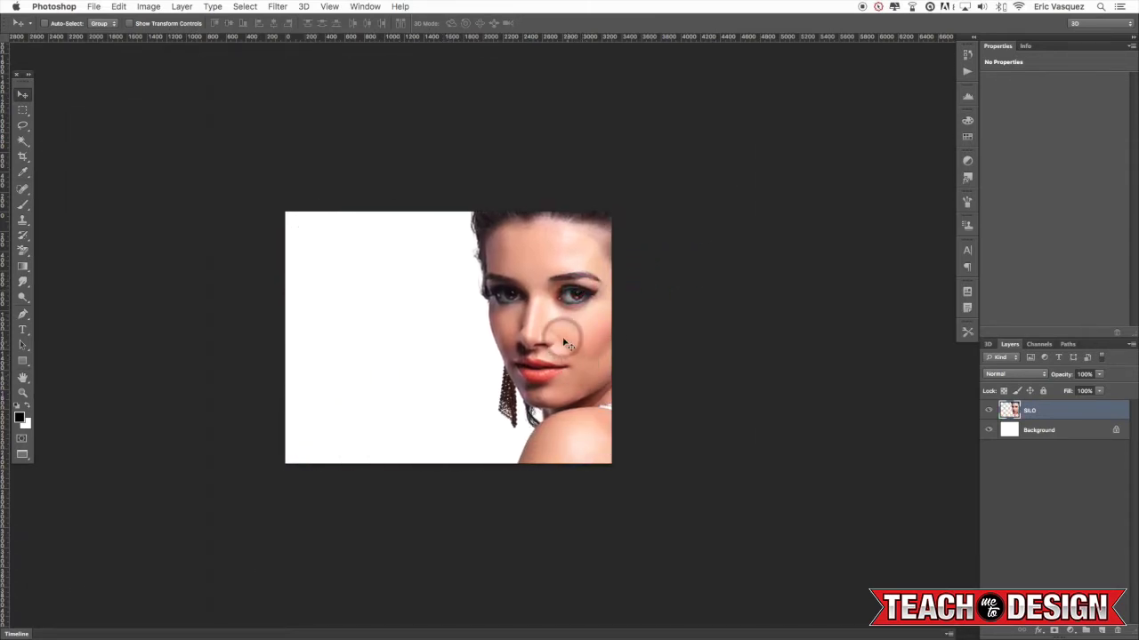
# - Scale the SILO layer down to about 16% and move the couple back onto the canvas
pyautogui.hotkey('ctrl', 't')
pyautogui.moveTo(424, 208); pyautogui.dragTo(399, 371)
pyautogui.moveTo(285, 246); pyautogui.dragTo(748, 547)
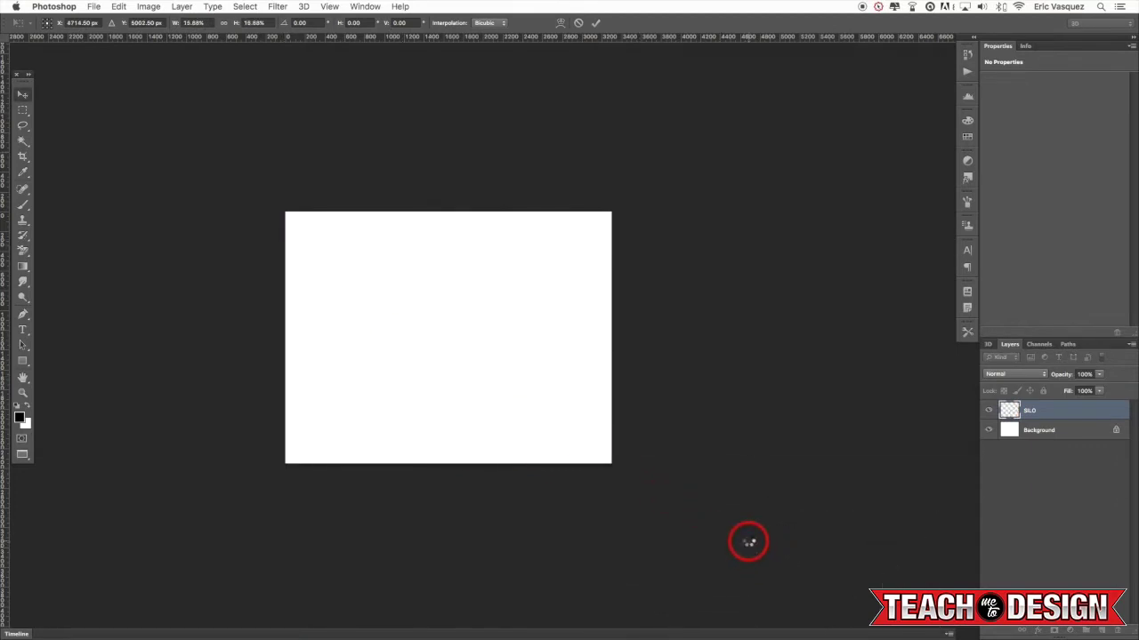
pyautogui.press('Return')
pyautogui.moveTo(725, 596); pyautogui.dragTo(379, 415)
# - Shrink the couple further with Free Transform so they take up only a small part of the canvas
pyautogui.press('super+plus')
pyautogui.press('super+t')
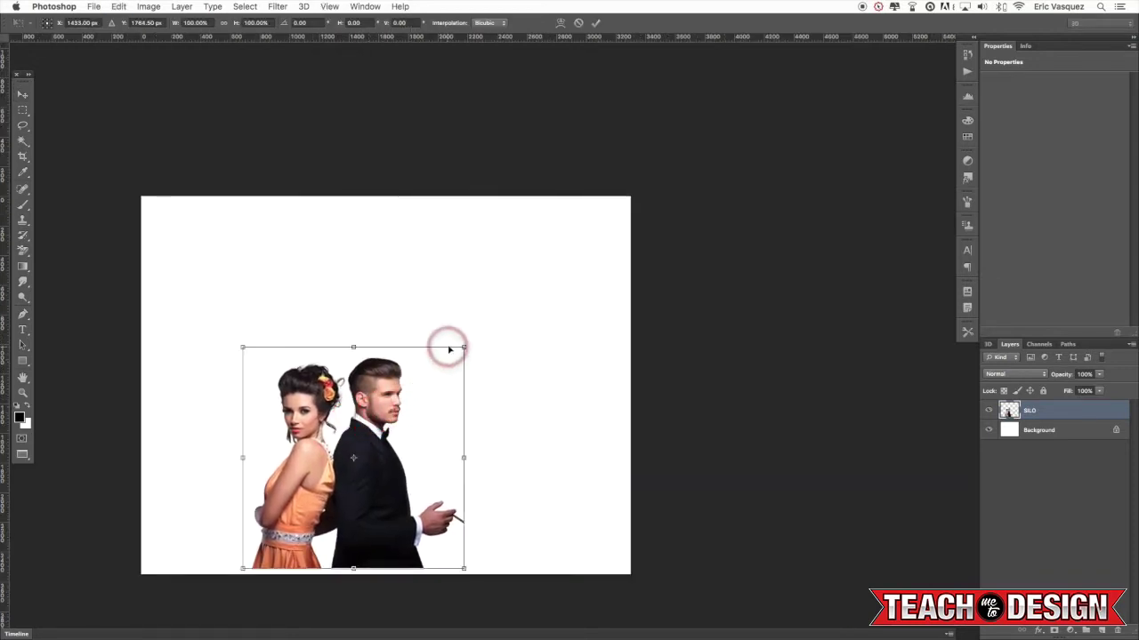
pyautogui.moveTo(463, 348); pyautogui.dragTo(371, 402)
pyautogui.press('Return')
# - Enlarge the tiny couple until they overfill the canvas and move them so the man's head is in view
pyautogui.press('super+t')
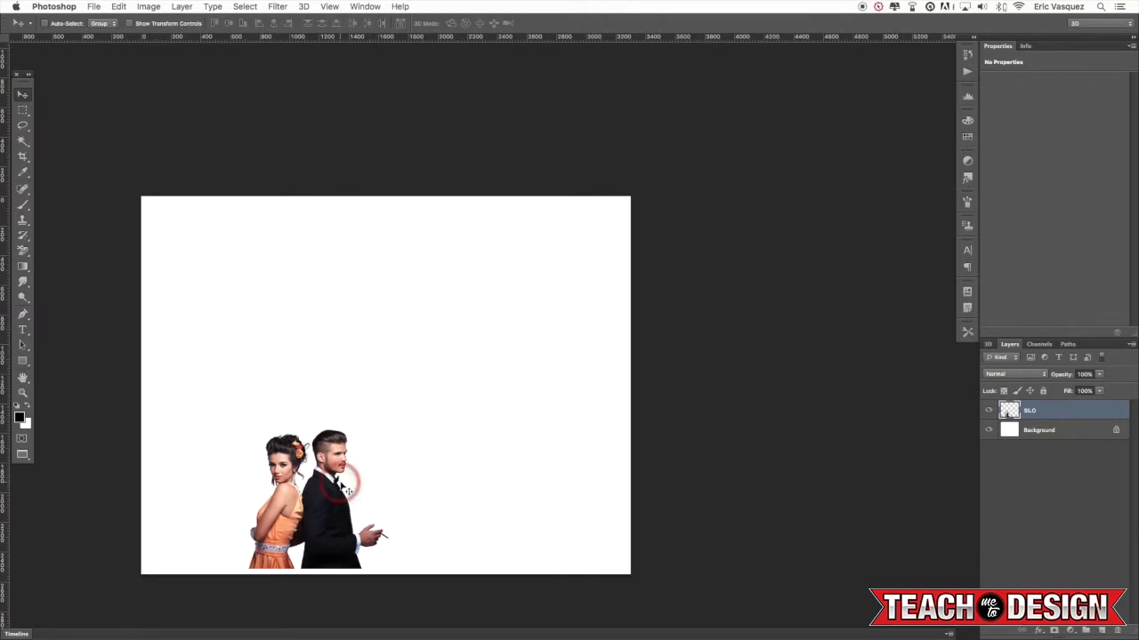
pyautogui.moveTo(343, 482); pyautogui.dragTo(279, 378)
pyautogui.moveTo(315, 467); pyautogui.dragTo(662, 582)
pyautogui.press('Return')
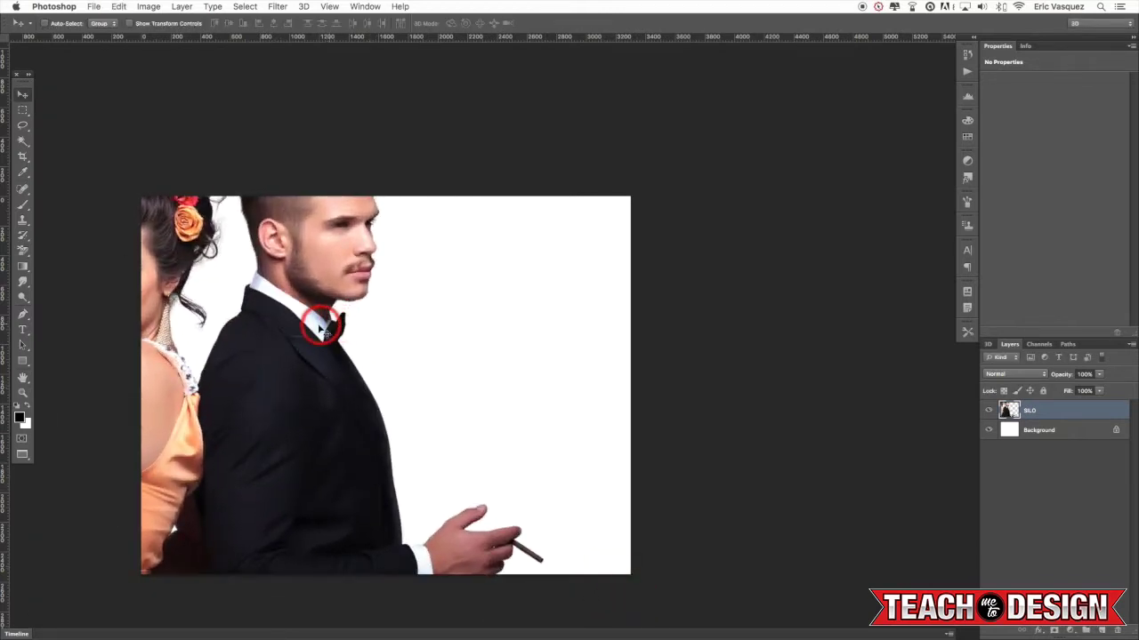
pyautogui.moveTo(320, 322); pyautogui.dragTo(501, 377)
pyautogui.moveTo(495, 290); pyautogui.dragTo(358, 427)
# - Scale the SILO layer up proportionally around its centre to about 259%
pyautogui.press('super+t')
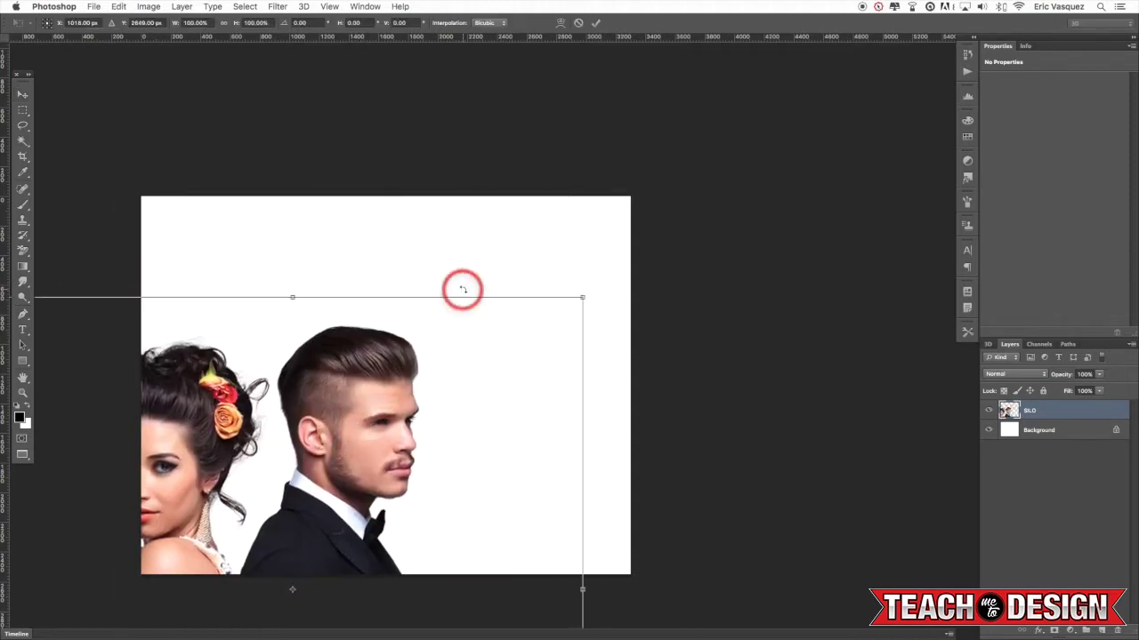
pyautogui.press('super+minus')
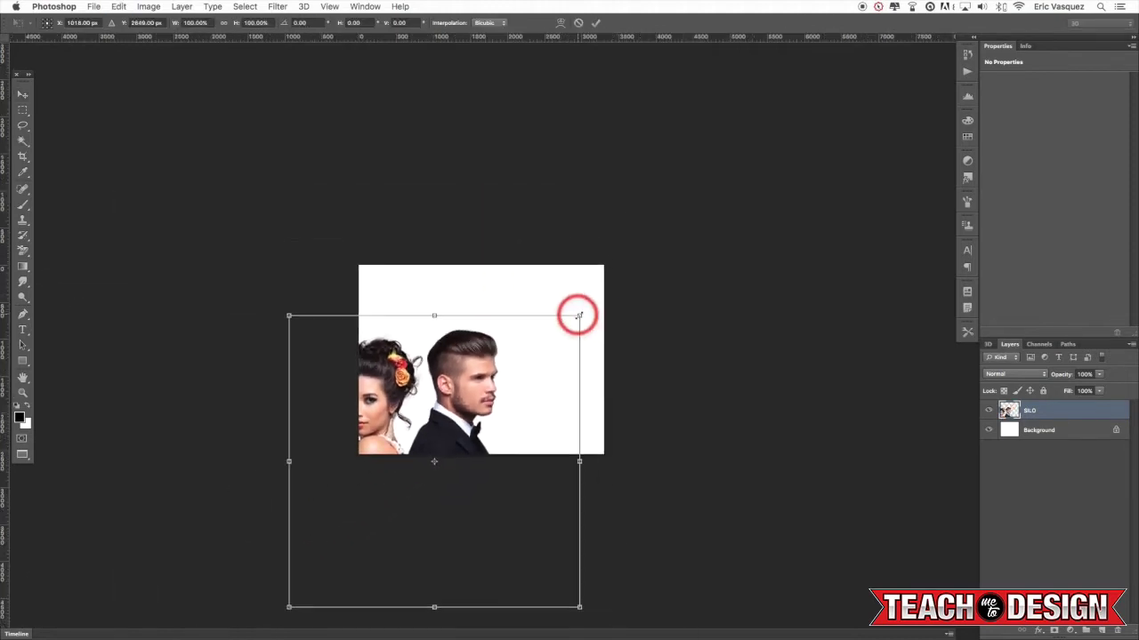
pyautogui.moveTo(575, 315); pyautogui.dragTo(848, 123)
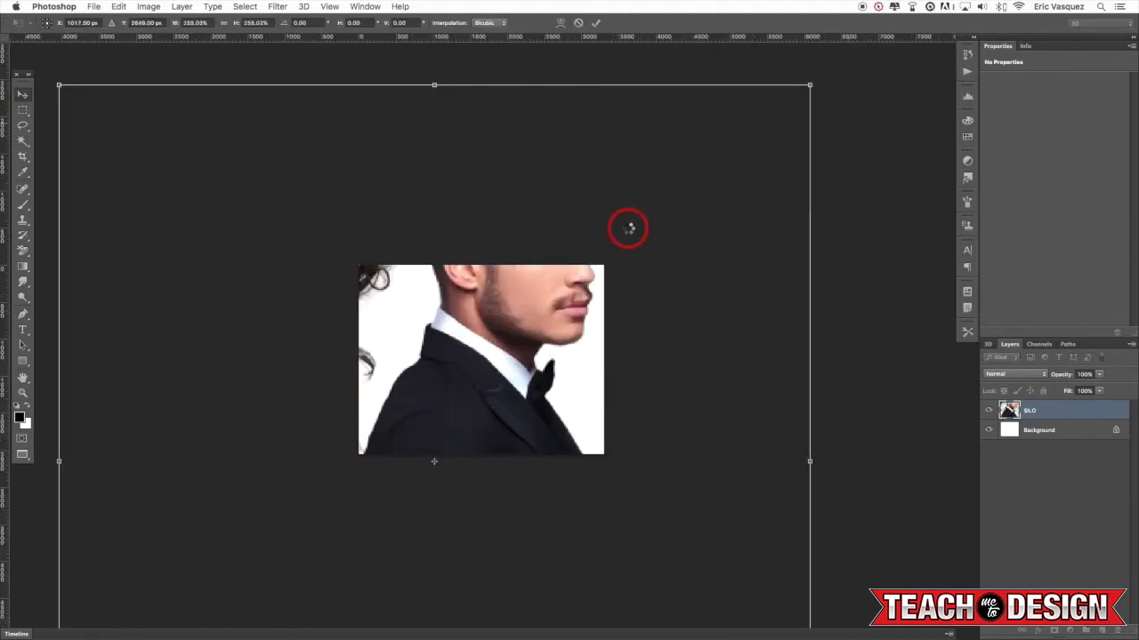
# - Scale the SILO layer down to about 53%, then transform it once more so both figures fit the canvas width
pyautogui.press('super+t')
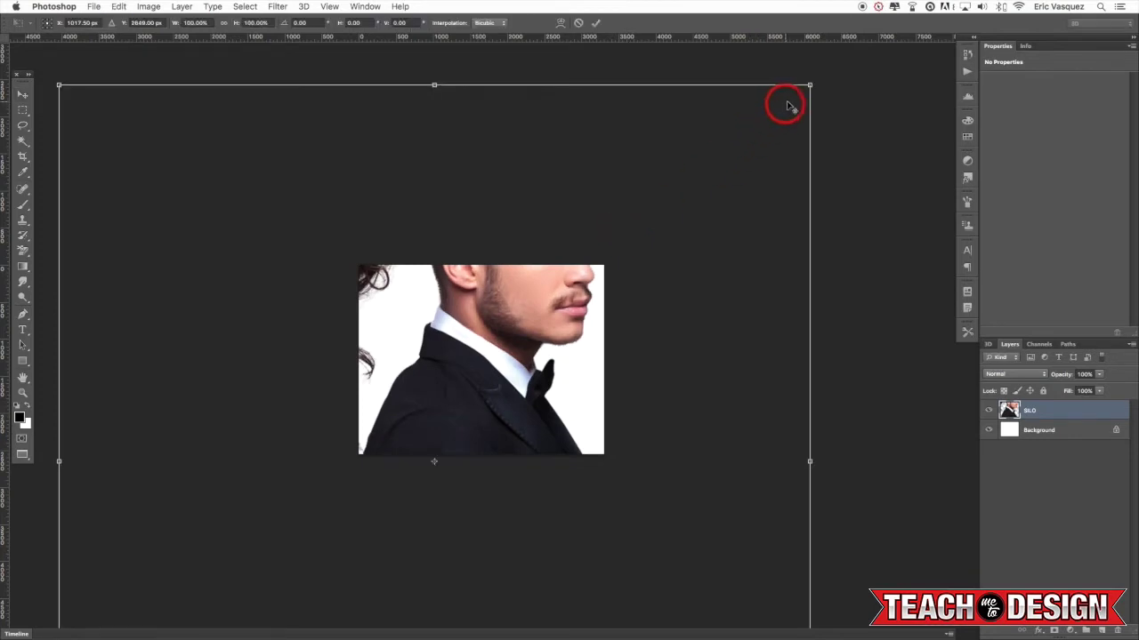
pyautogui.moveTo(808, 86); pyautogui.dragTo(628, 257)
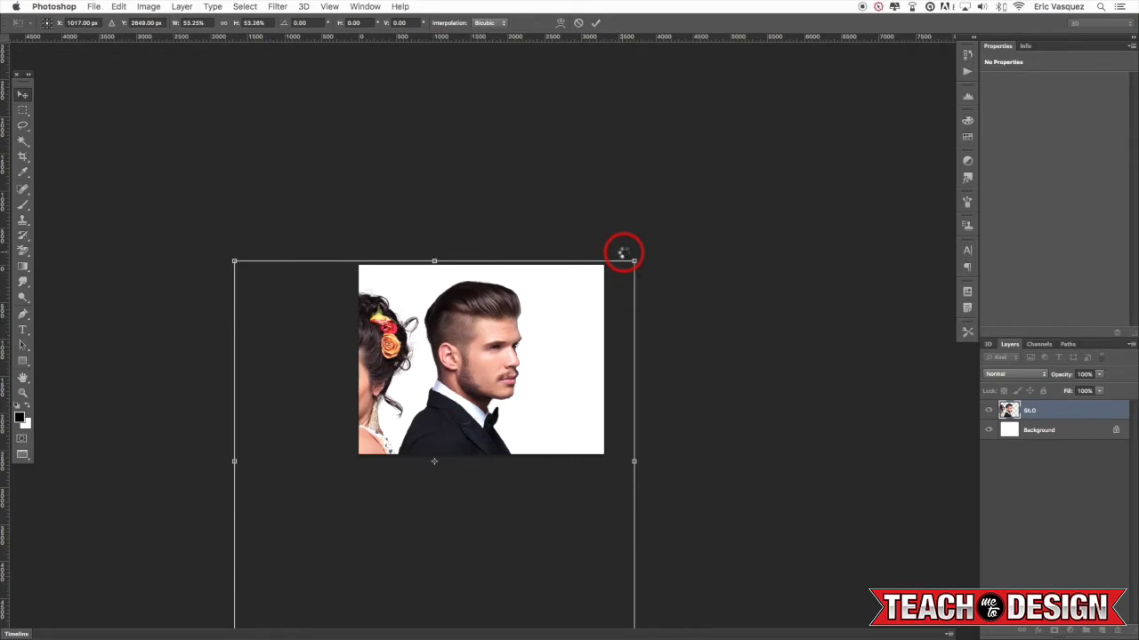
pyautogui.press('super+t')
pyautogui.moveTo(640, 259); pyautogui.dragTo(656, 504)
pyautogui.press('Return')
pyautogui.press('super+t')
pyautogui.press('Return')
pyautogui.press('super+plus')
pyautogui.press('super+plus')
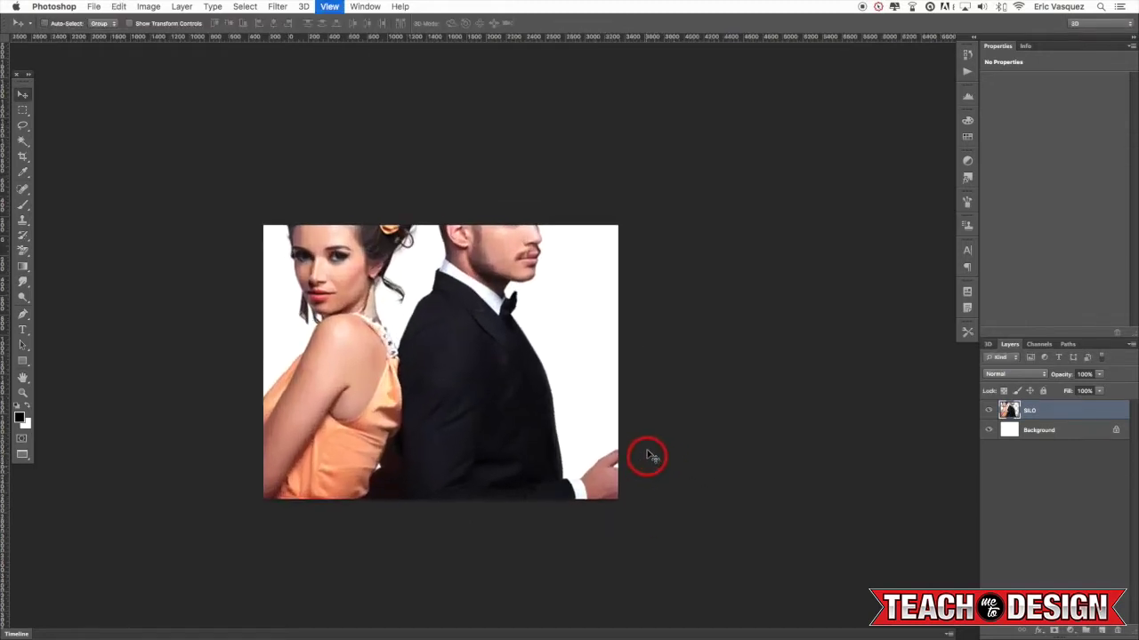
# - Move the rescaled couple down so both faces are on the canvas and inspect their image quality
pyautogui.moveTo(447, 328); pyautogui.dragTo(558, 342)
pyautogui.moveTo(548, 306); pyautogui.dragTo(608, 358)
pyautogui.press('super+plus')
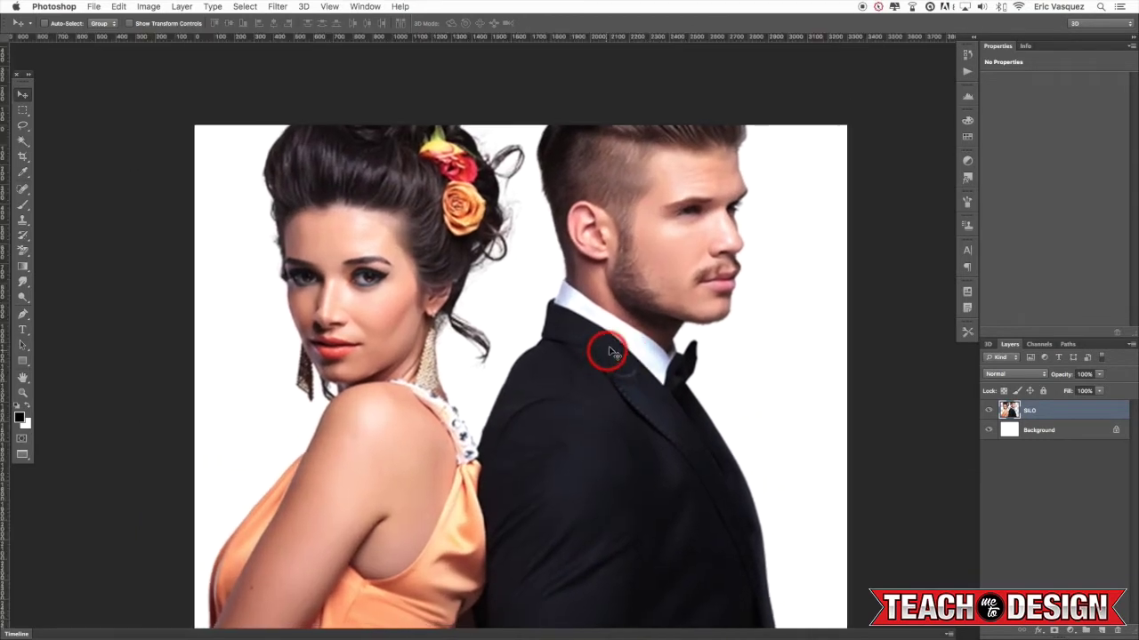
pyautogui.click(635, 261)
pyautogui.click(612, 209)
# - Bring back the original photo in standard screen mode and place its floating window over the new document
pyautogui.press('super+minus')
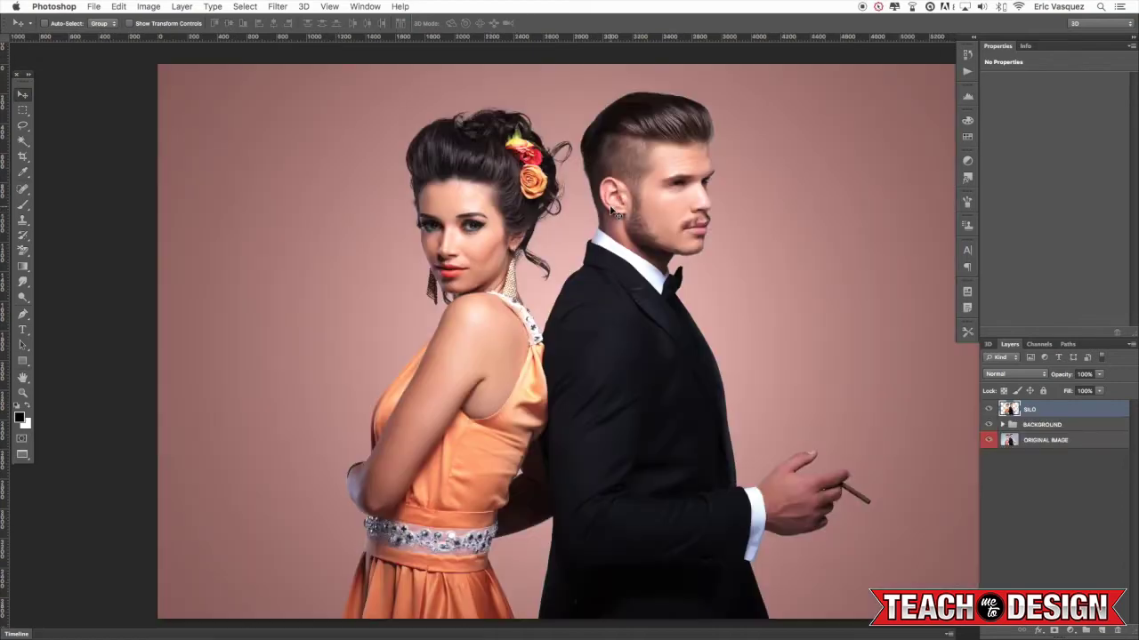
pyautogui.press('f')
pyautogui.press('f')
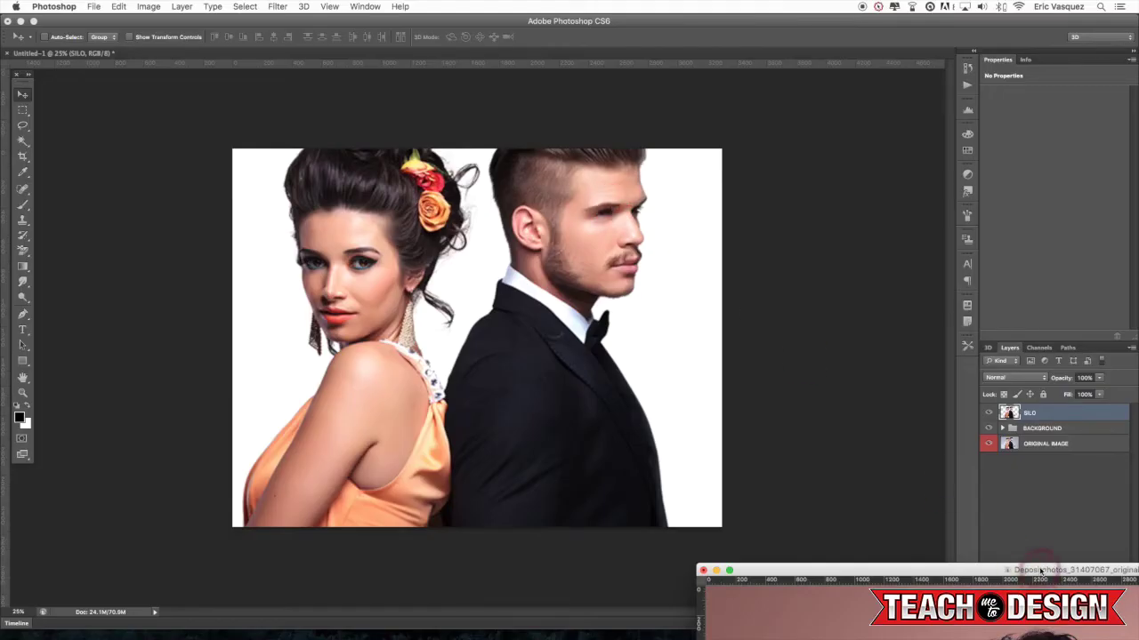
pyautogui.moveTo(1041, 571); pyautogui.dragTo(490, 95)
pyautogui.moveTo(648, 102); pyautogui.dragTo(571, 81)
# - Hide the BACKGROUND group and ORIGINAL IMAGE layer, and convert the SILO layer to a Smart Object
pyautogui.click(1008, 411)
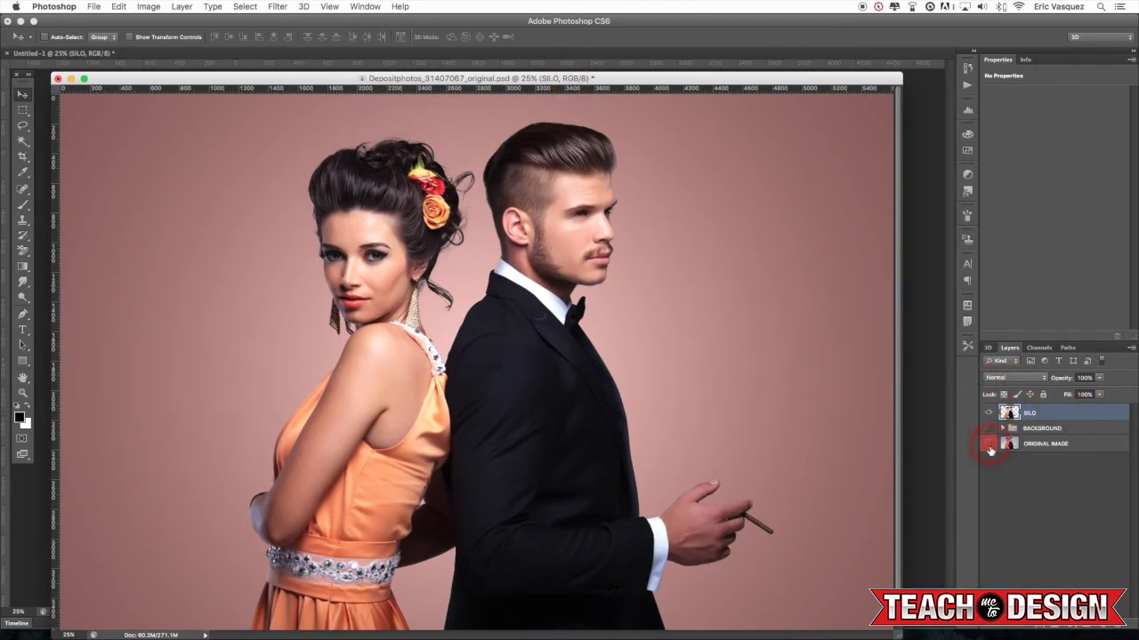
pyautogui.click(988, 444)
pyautogui.rightClick(1057, 415)
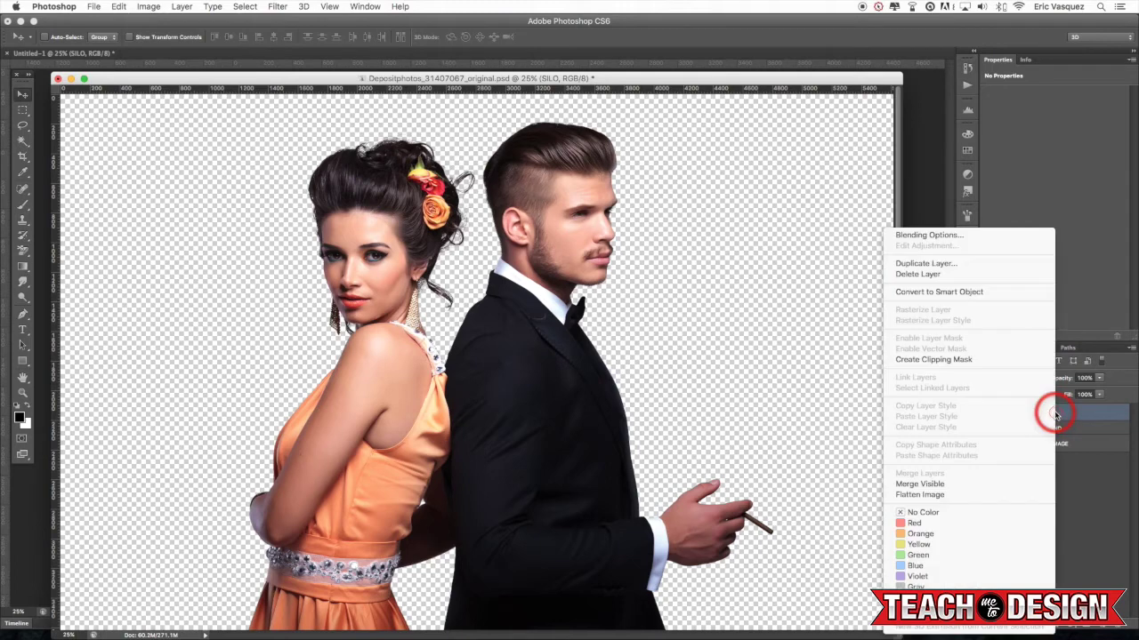
pyautogui.click(957, 293)
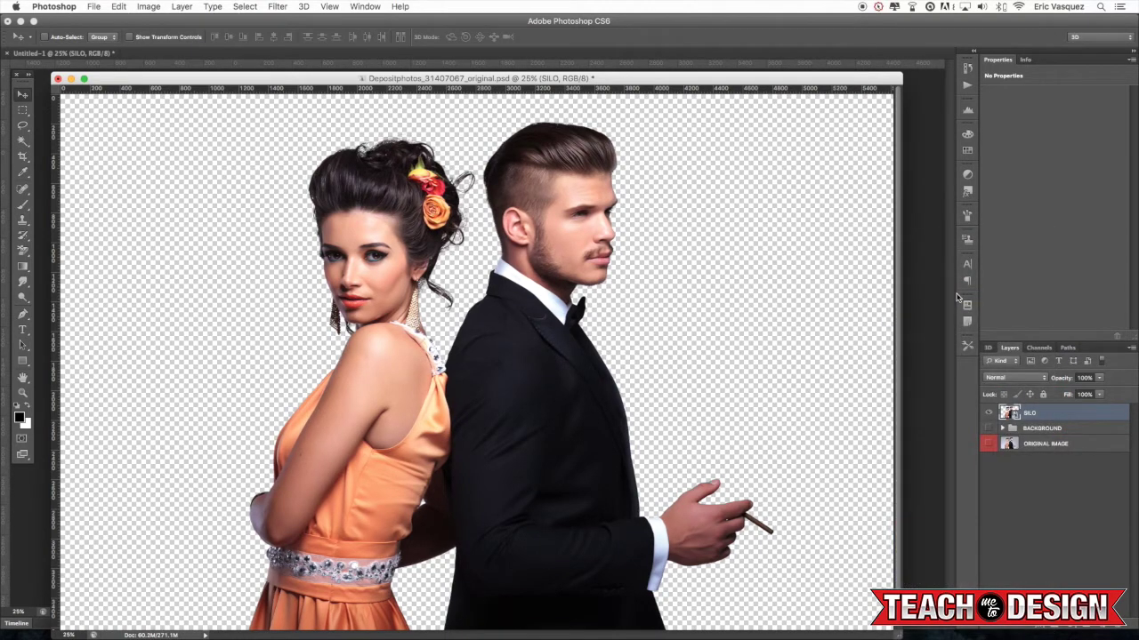
# - Copy the SILO Smart Object into the new document, hide the older SILO layer, and select the Smart Object
pyautogui.moveTo(1065, 418); pyautogui.dragTo(919, 358)
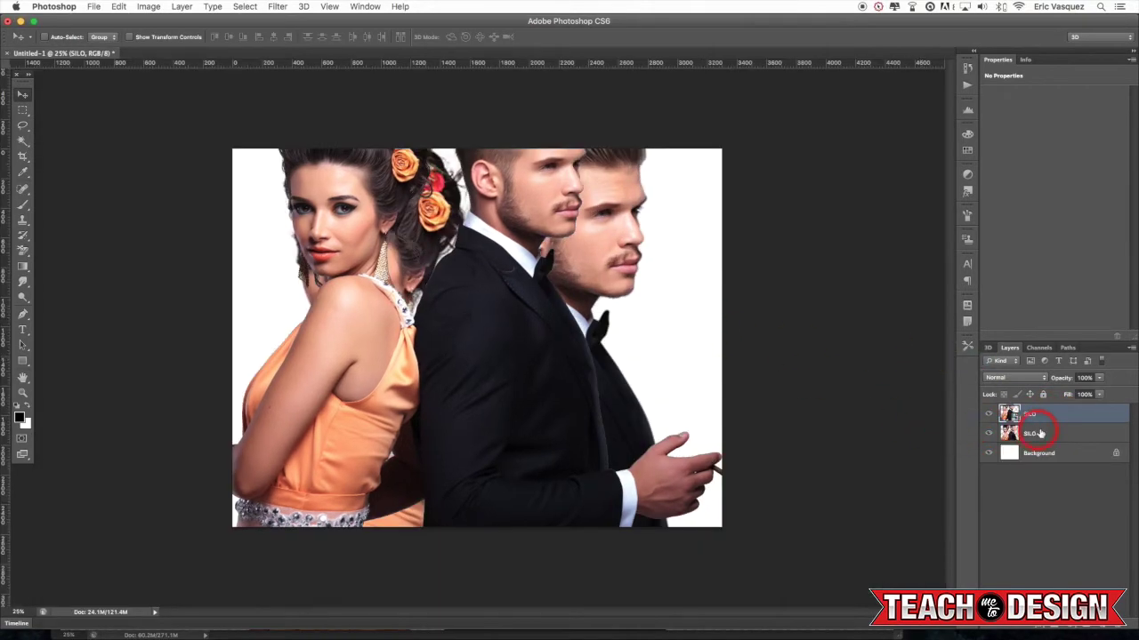
pyautogui.click(1035, 433)
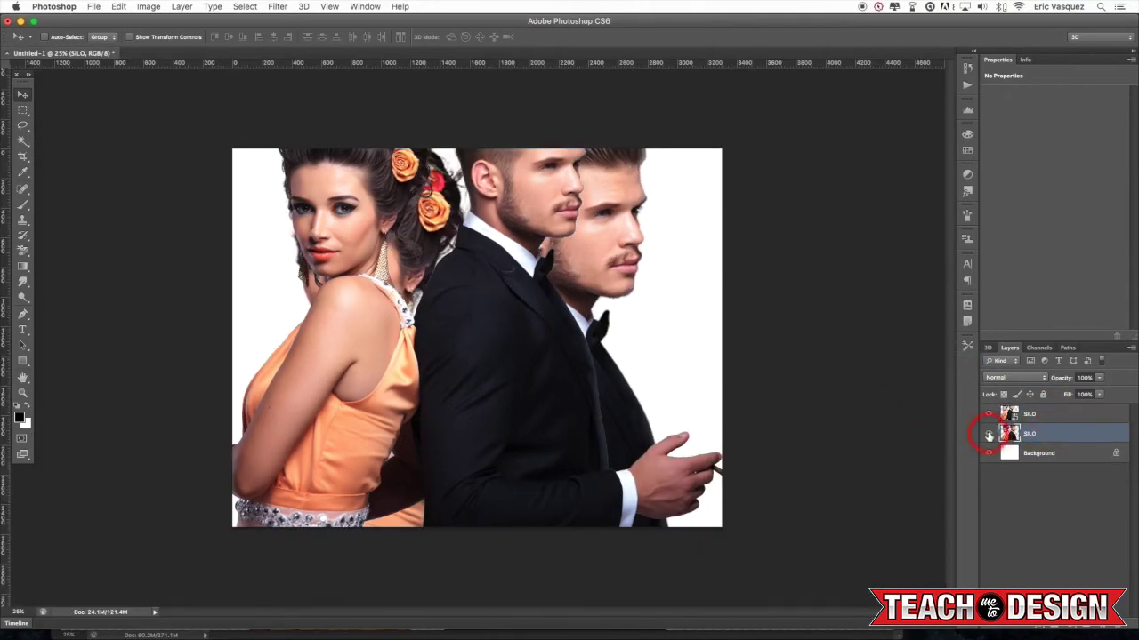
pyautogui.click(988, 434)
pyautogui.click(1018, 413)
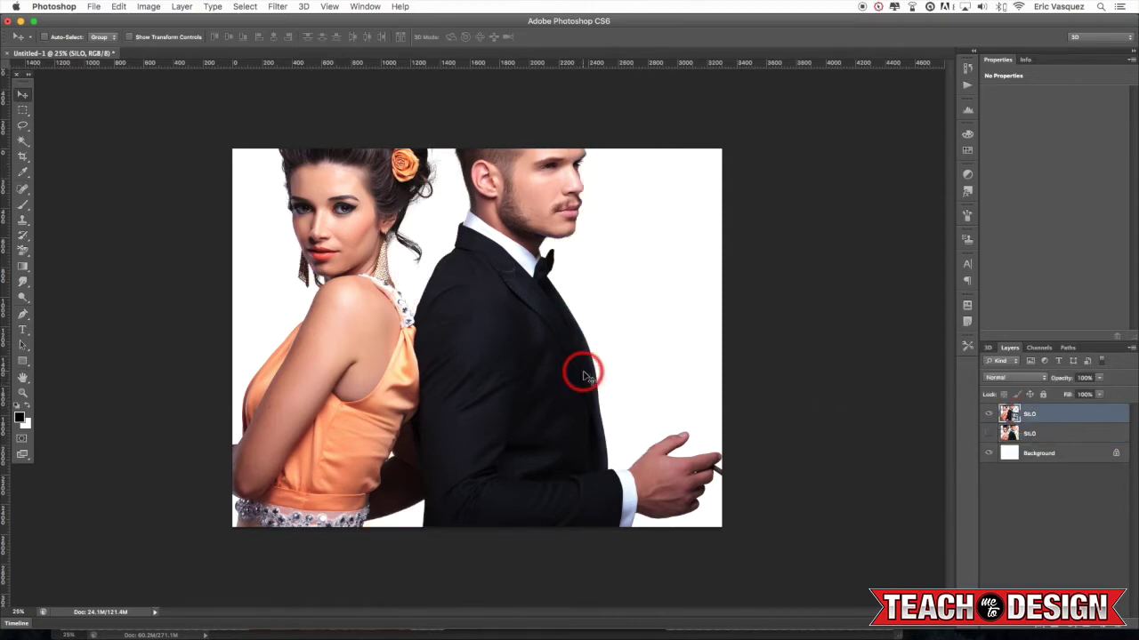
# - Enlarge the SILO Smart Object proportionally to about 297% with Free Transform
pyautogui.press('f')
pyautogui.press('super+minus')
pyautogui.press('super+minus')
pyautogui.press('super+t')
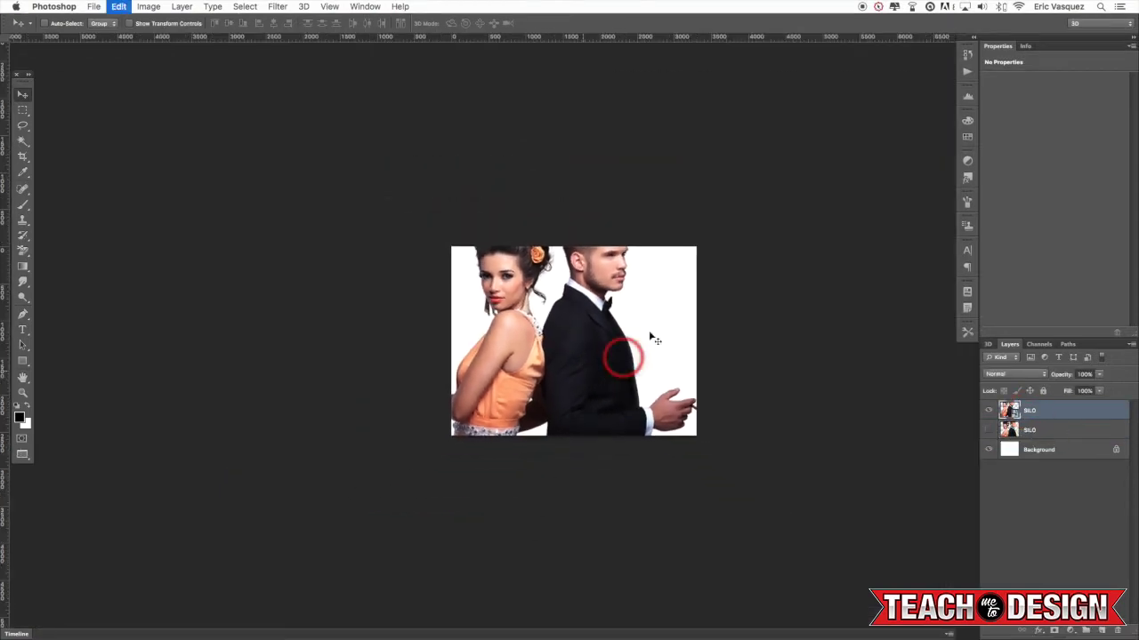
pyautogui.moveTo(669, 235); pyautogui.dragTo(884, 122)
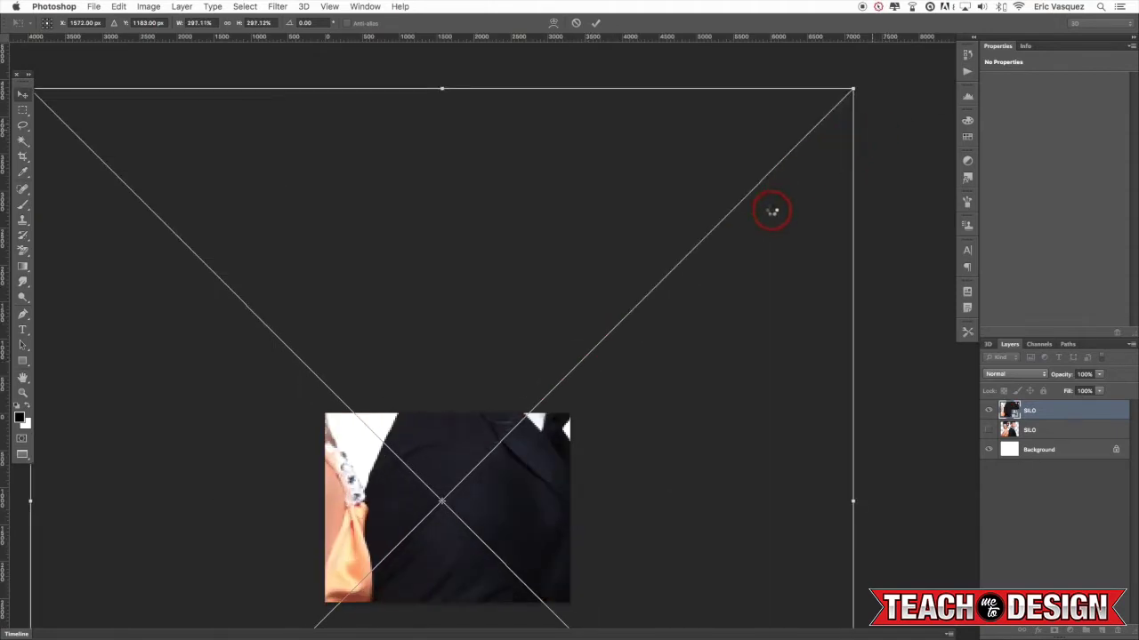
# - Scale the oversized SILO Smart Object partway back down and apply the transformation
pyautogui.moveTo(620, 337); pyautogui.dragTo(542, 458)
pyautogui.moveTo(763, 235); pyautogui.dragTo(518, 455)
pyautogui.press('Return')
pyautogui.moveTo(451, 490); pyautogui.dragTo(800, 581)
# - Scale the SILO Smart Object down again to about 84.5% so both heads fit on the canvas
pyautogui.hotkey('ctrl', 't')
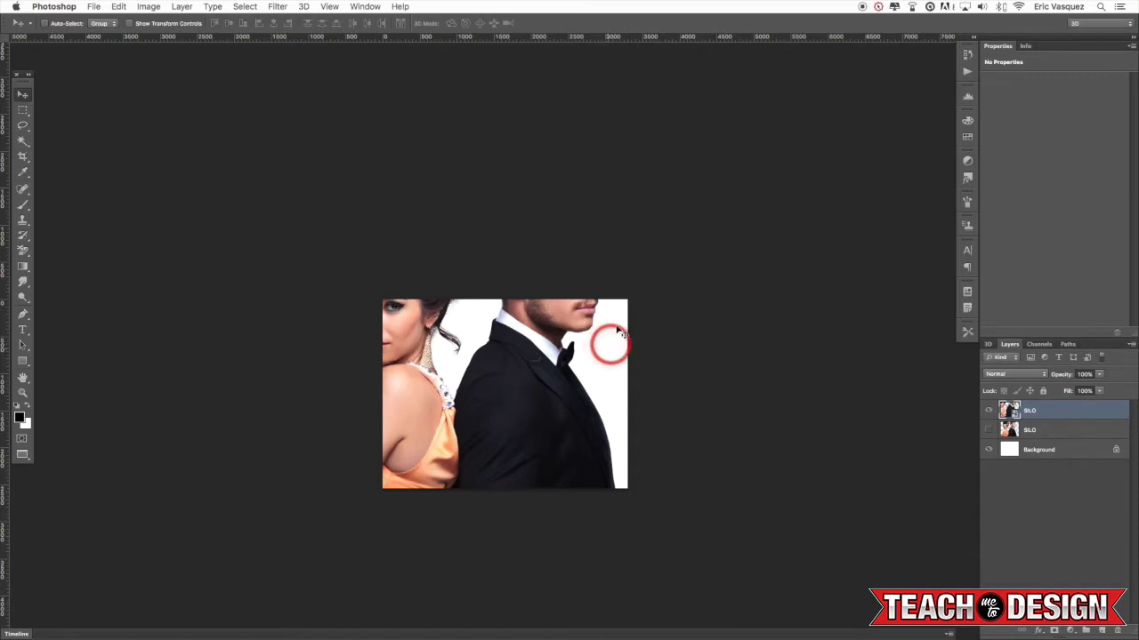
pyautogui.moveTo(735, 169); pyautogui.dragTo(615, 291)
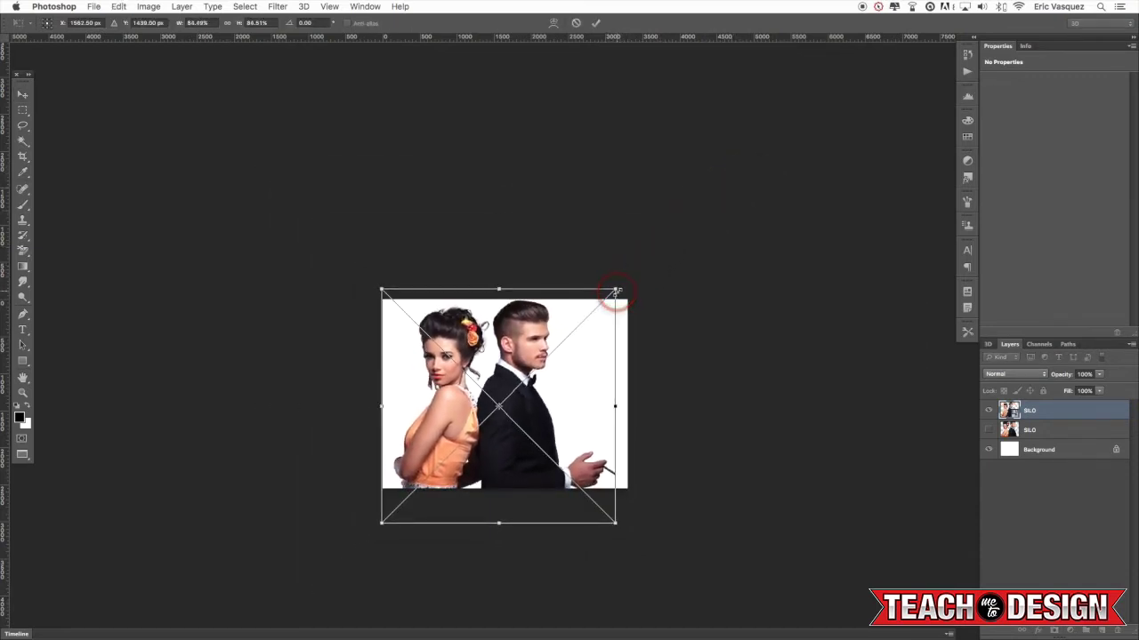
pyautogui.press('Return')
# - Examine the rescaled Smart Object's image quality up close, and shift the couple slightly to the right
pyautogui.press('super+equal')
pyautogui.press('super+equal')
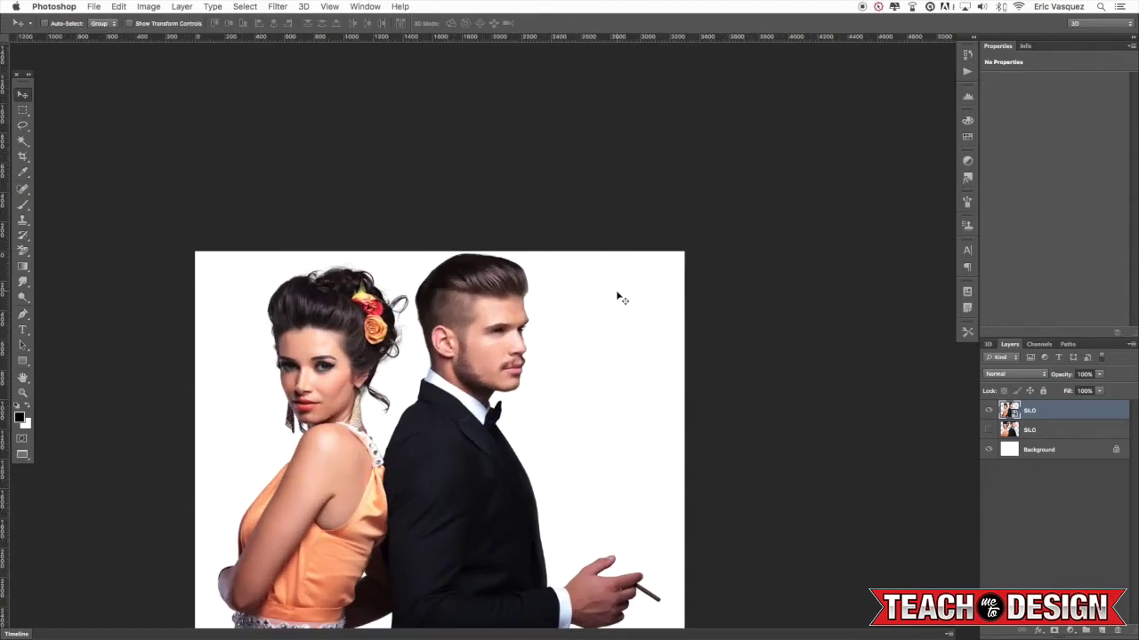
pyautogui.click(570, 354)
pyautogui.moveTo(529, 429); pyautogui.dragTo(686, 239)
pyautogui.press('super+equal')
pyautogui.moveTo(589, 347); pyautogui.dragTo(457, 531)
pyautogui.press('super+0')
pyautogui.moveTo(594, 295); pyautogui.dragTo(614, 296)
# - Show the older SILO pixel layer, scale it to about 84%, and offset it left of the Smart Object couple for comparison
pyautogui.click(987, 432)
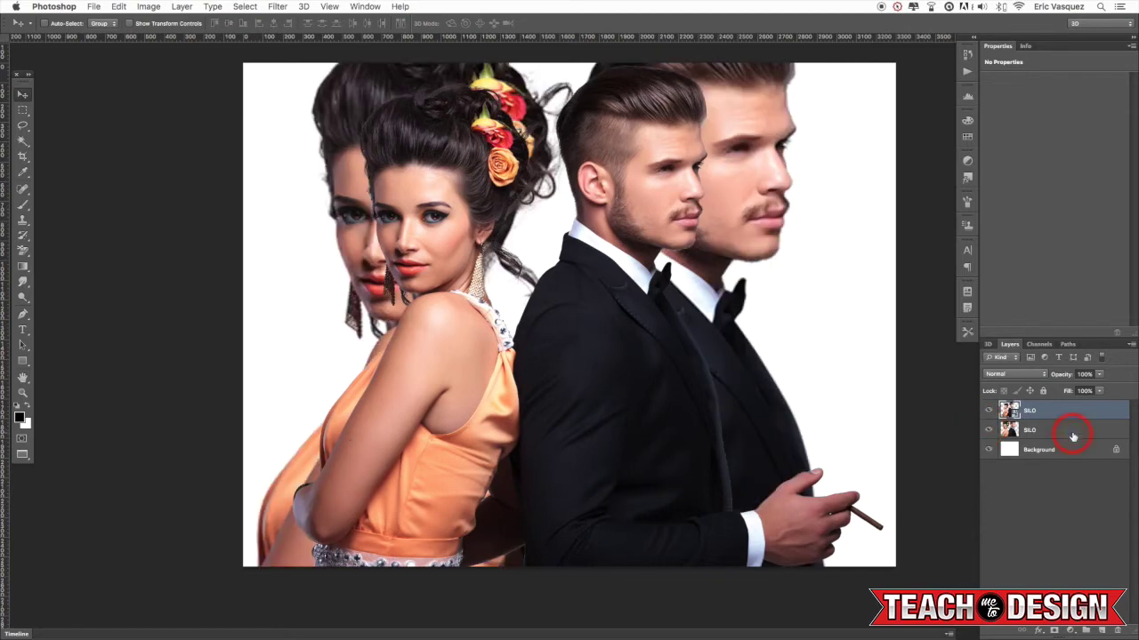
pyautogui.click(1072, 434)
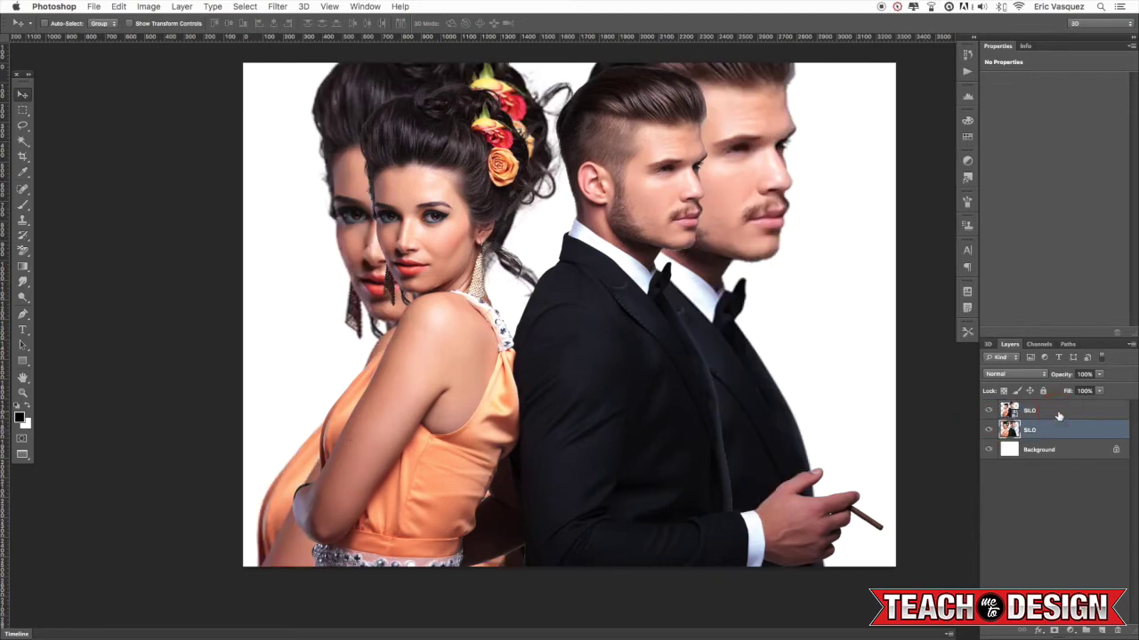
pyautogui.press('super+t')
pyautogui.moveTo(844, 323); pyautogui.dragTo(610, 508)
pyautogui.moveTo(808, 159); pyautogui.dragTo(635, 302)
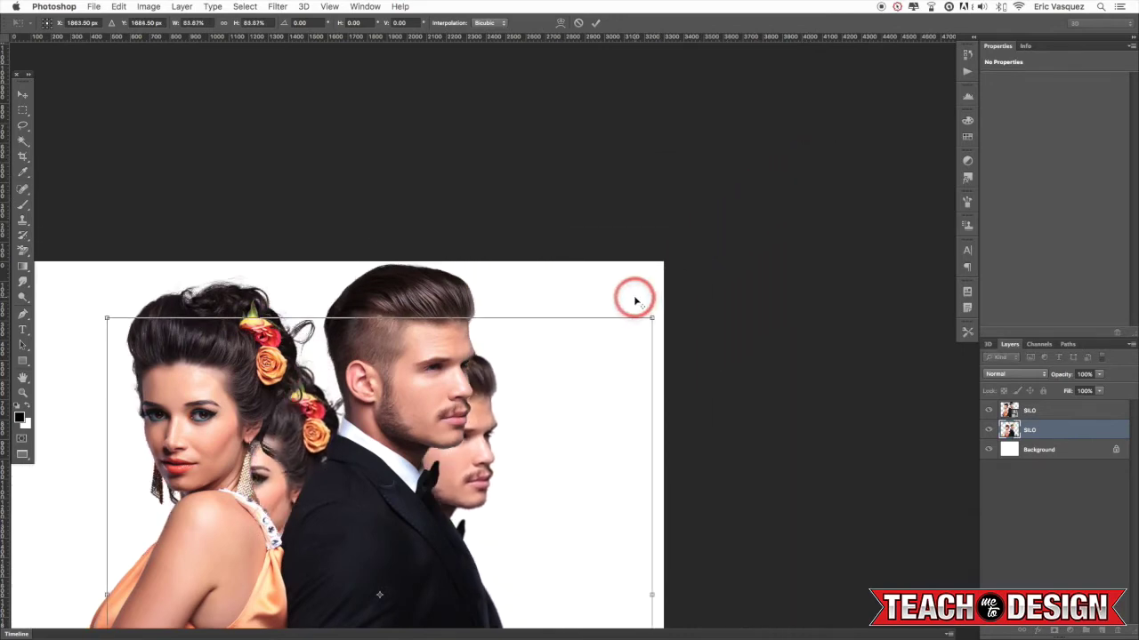
pyautogui.press('Return')
pyautogui.moveTo(515, 463); pyautogui.dragTo(610, 402)
pyautogui.moveTo(451, 456); pyautogui.dragTo(519, 331)
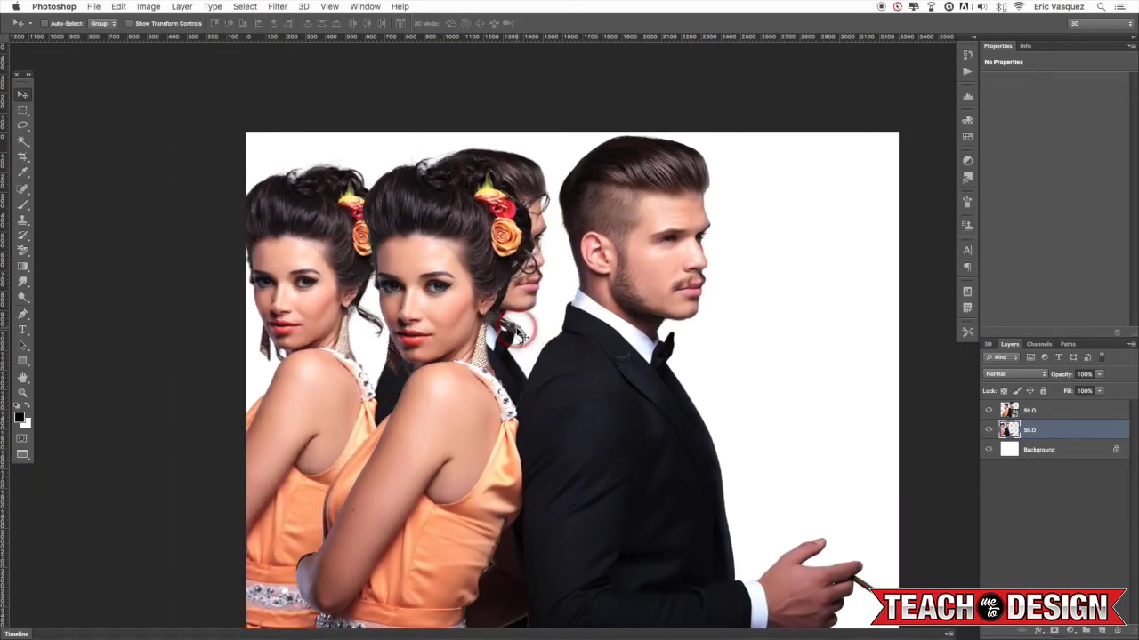
# - Hide the older SILO pixel layer and select the SILO Smart Object above it
pyautogui.click(988, 430)
pyautogui.moveTo(768, 378); pyautogui.dragTo(767, 330)
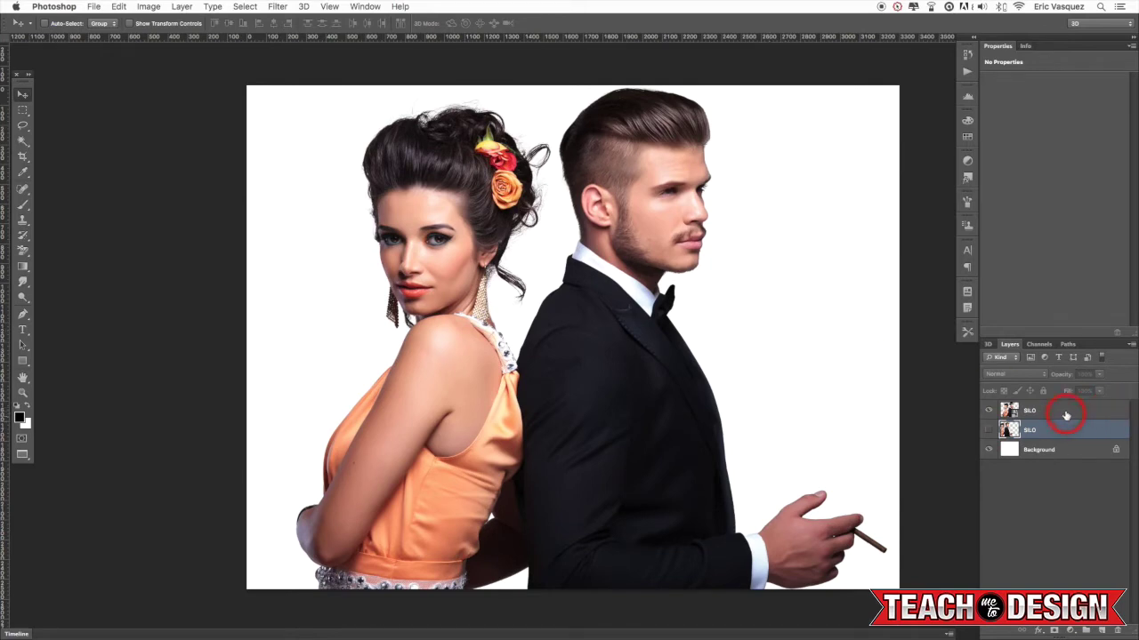
pyautogui.click(1023, 411)
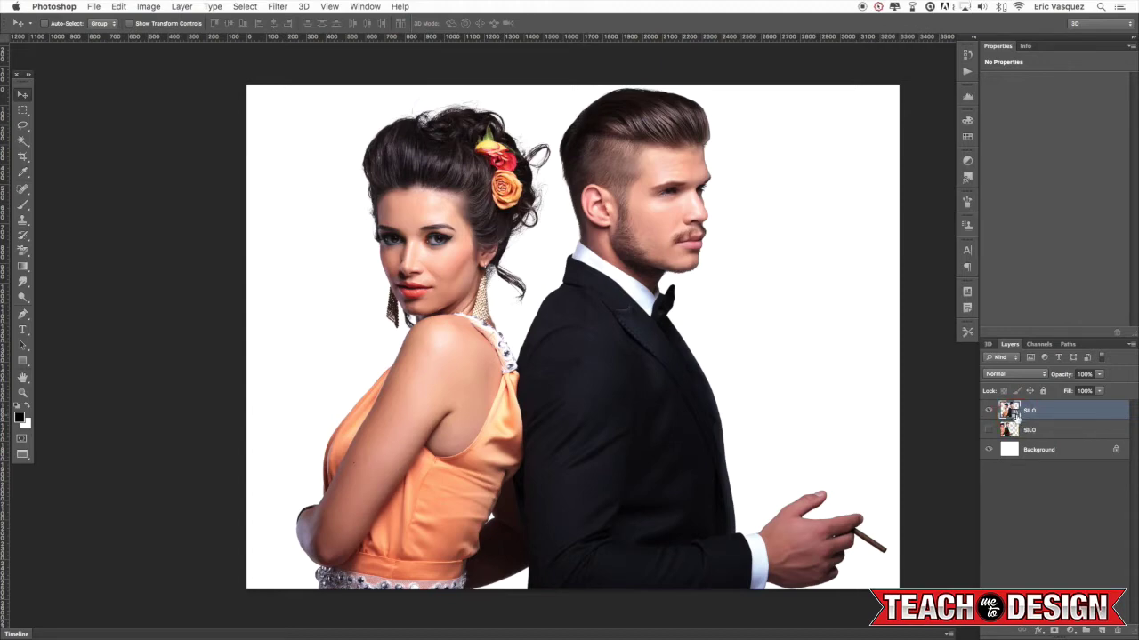
# - Return to the original photo document, show its BACKGROUND group, and select the SILO layer
pyautogui.click(752, 326)
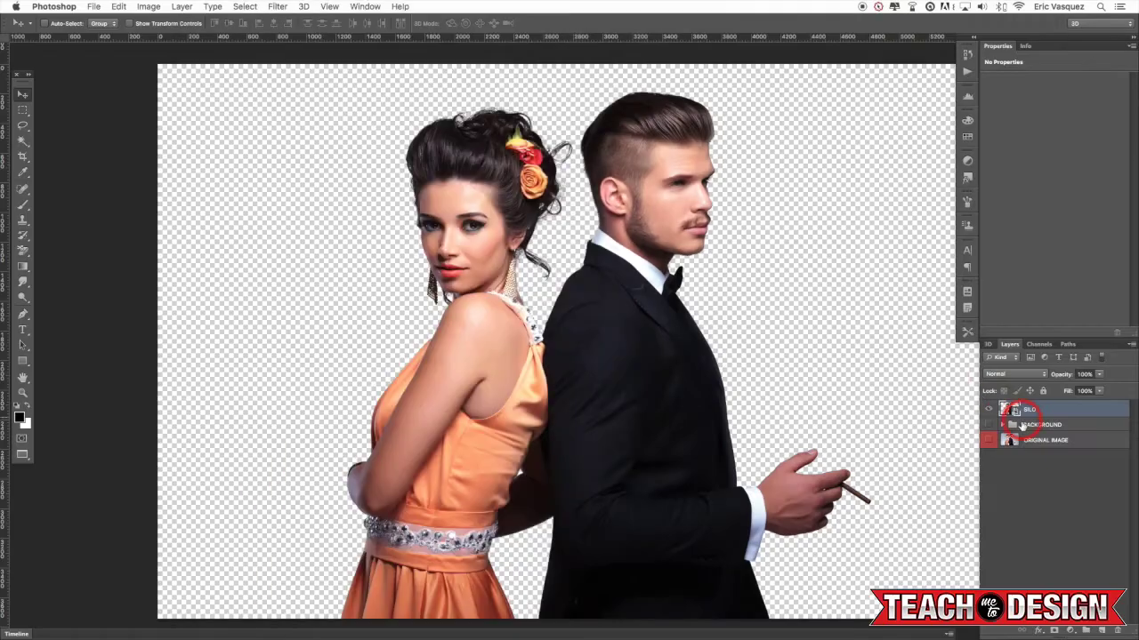
pyautogui.click(988, 424)
pyautogui.moveTo(828, 293); pyautogui.dragTo(794, 305)
pyautogui.click(1089, 415)
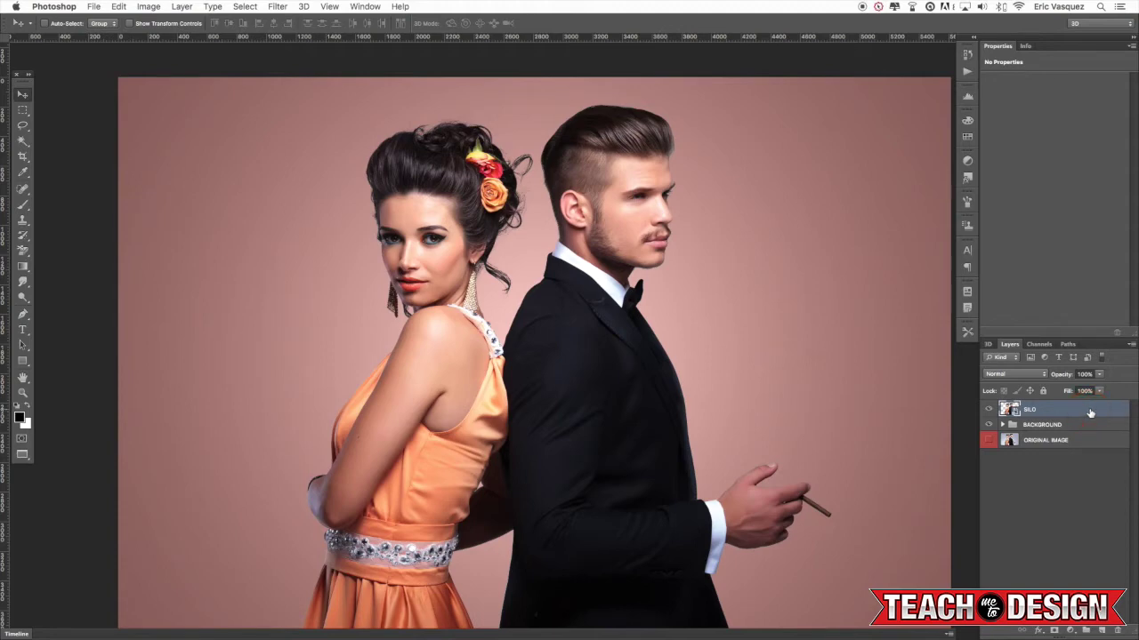
# - Undo the SILO layer's conversion to a Smart Object and keep that layer selected
pyautogui.press('alt+super+z')
pyautogui.press('alt+super+z')
pyautogui.click(1056, 410)
# - Duplicate the SILO pixel layer, hide the original SILO, and leave the BACKGROUND group shown behind the copy
pyautogui.click(990, 425)
pyautogui.click(989, 441)
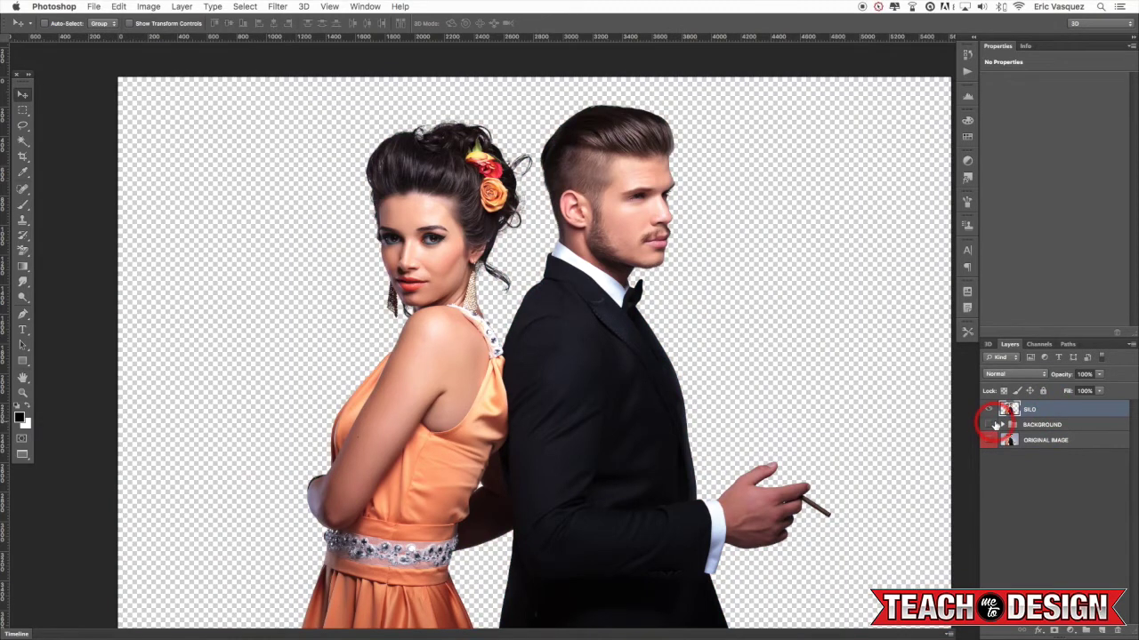
pyautogui.press('super+j')
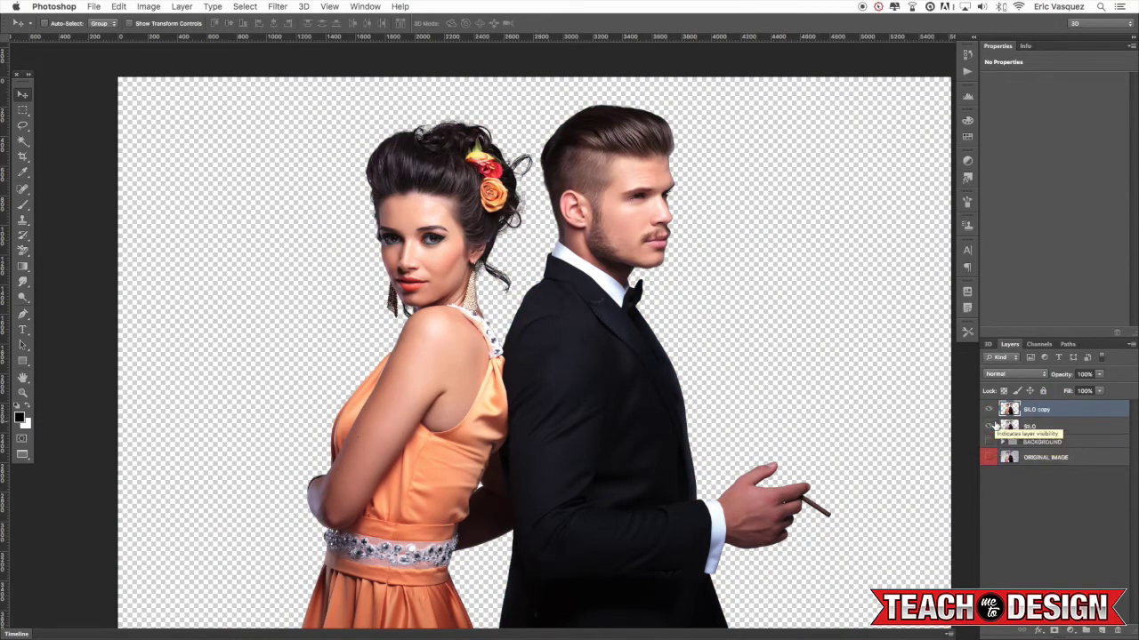
pyautogui.click(988, 427)
pyautogui.click(988, 443)
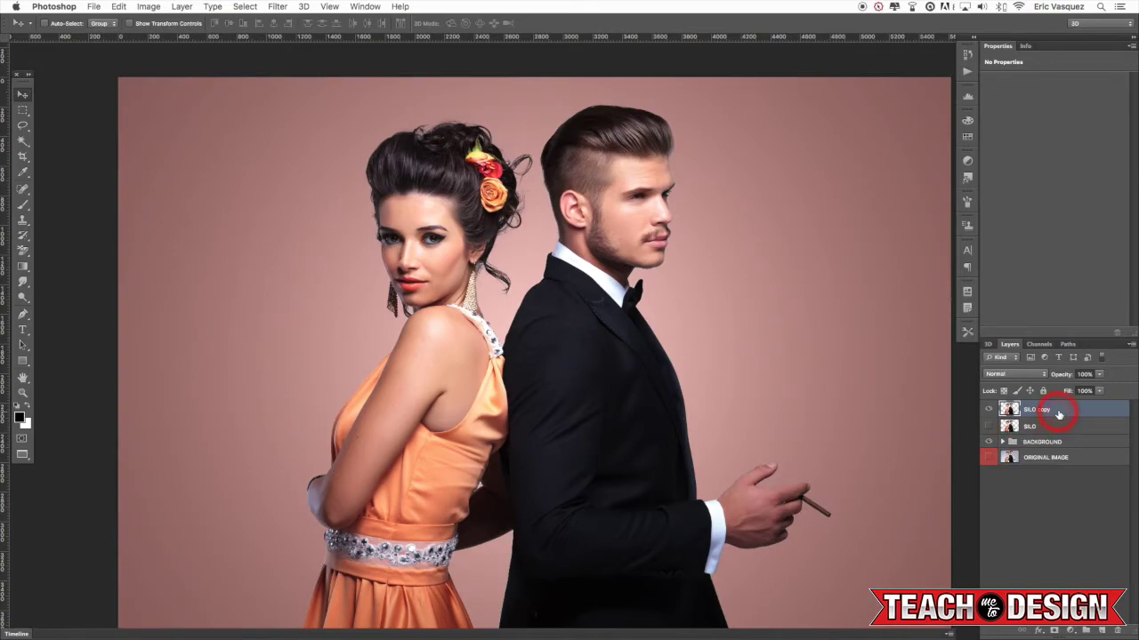
# - Apply Unsharp Mask to the SILO copy layer with Amount 32%, Radius 4.1 pixels and Threshold 0
pyautogui.click(276, 6)
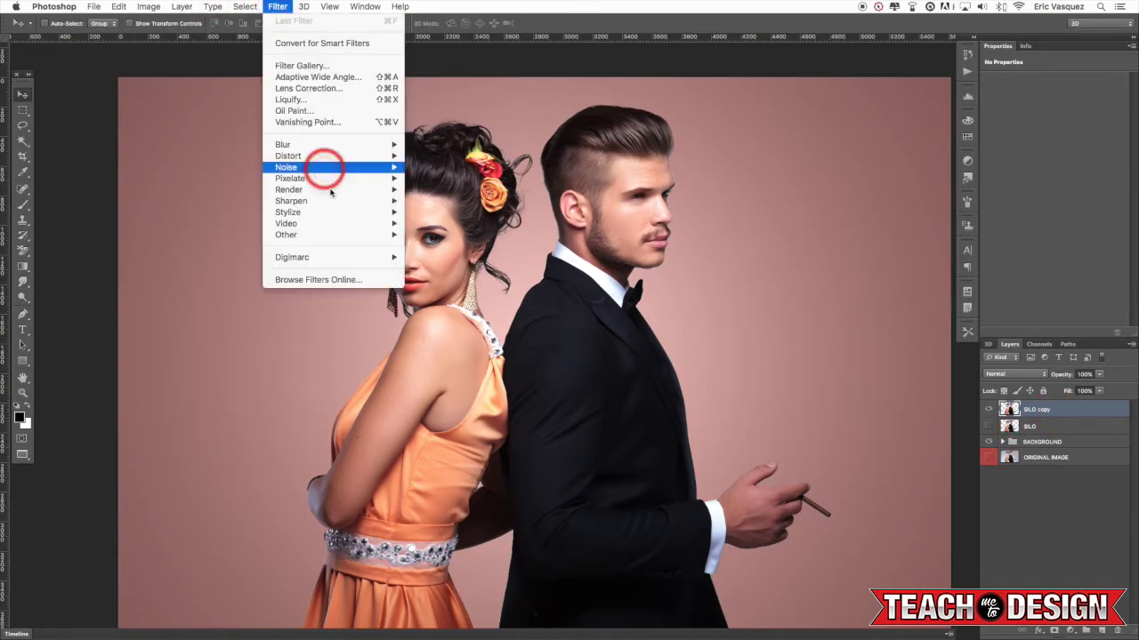
pyautogui.moveTo(330, 201)
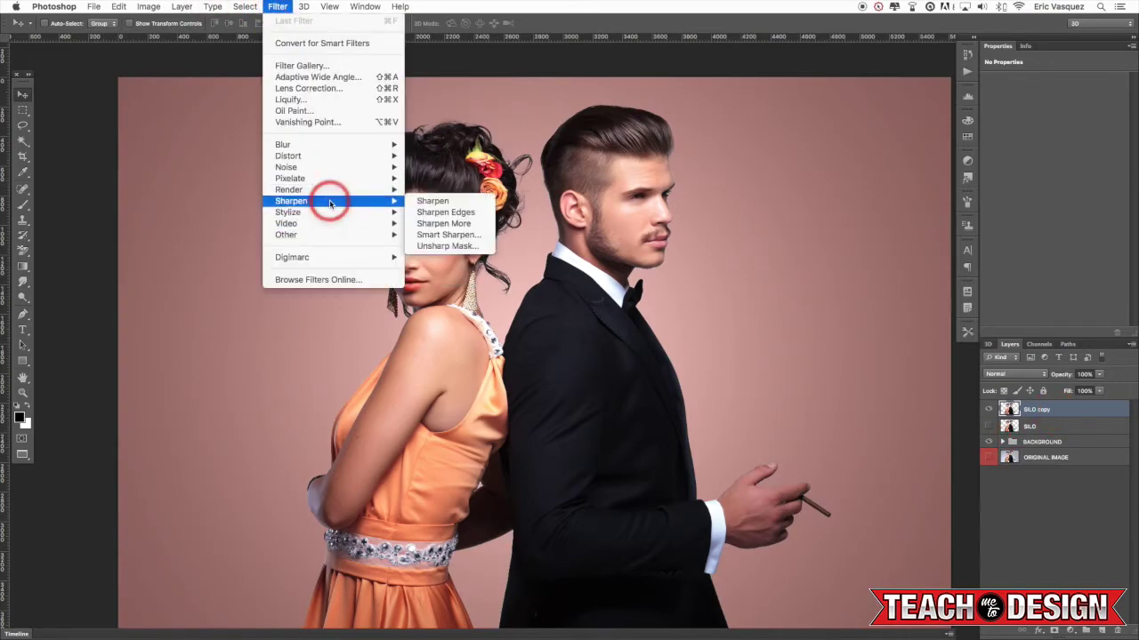
pyautogui.click(439, 245)
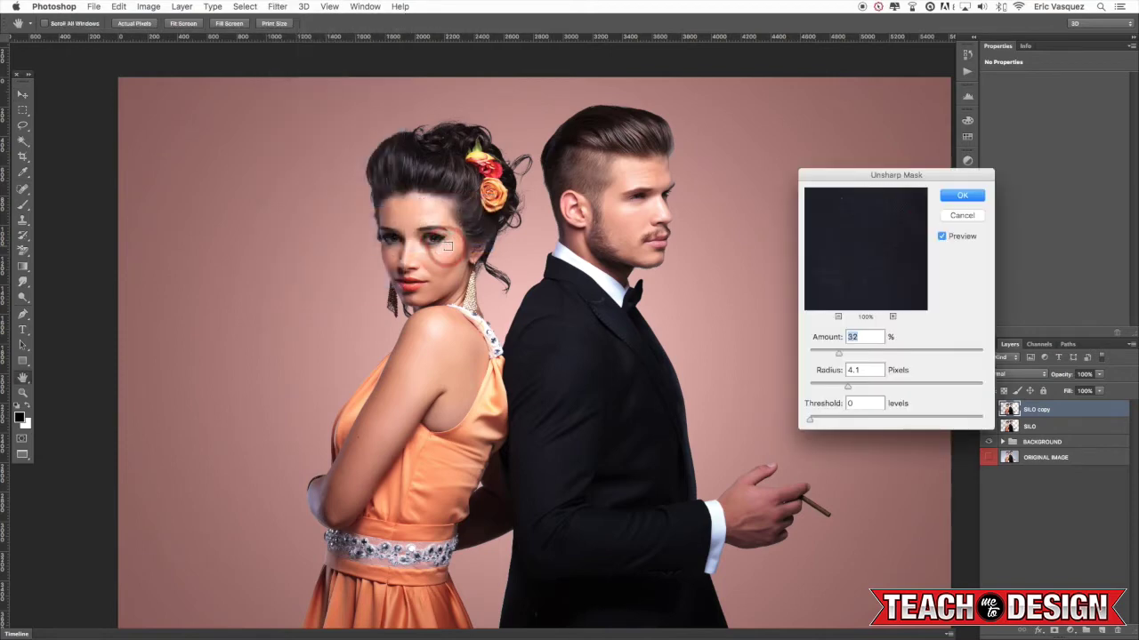
pyautogui.click(971, 195)
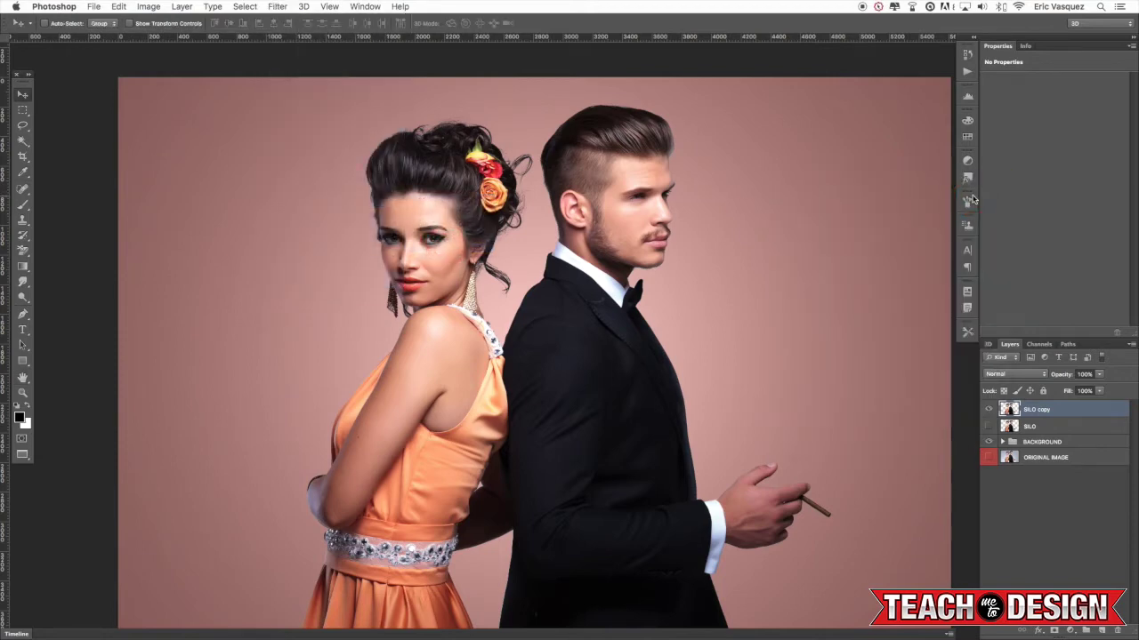
pyautogui.click(277, 6)
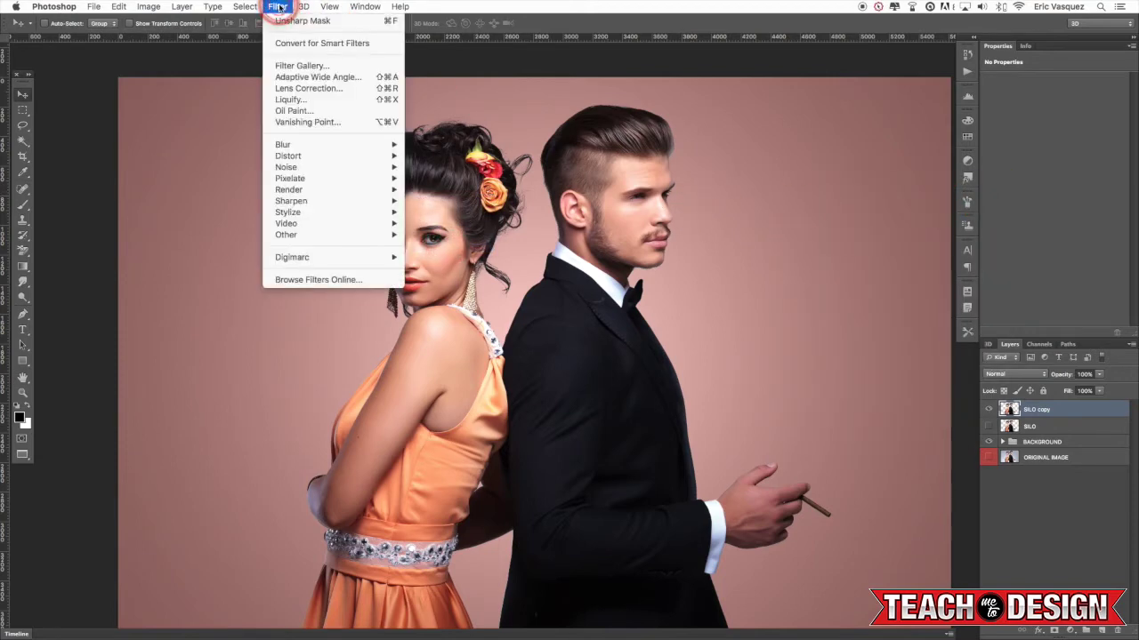
pyautogui.moveTo(300, 146)
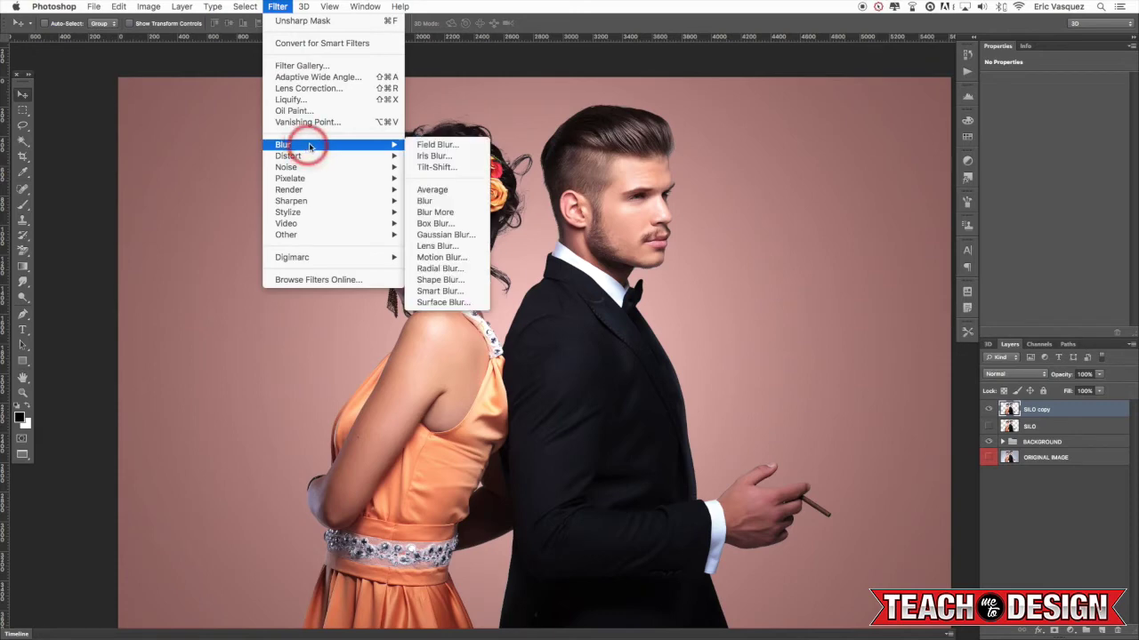
pyautogui.click(451, 249)
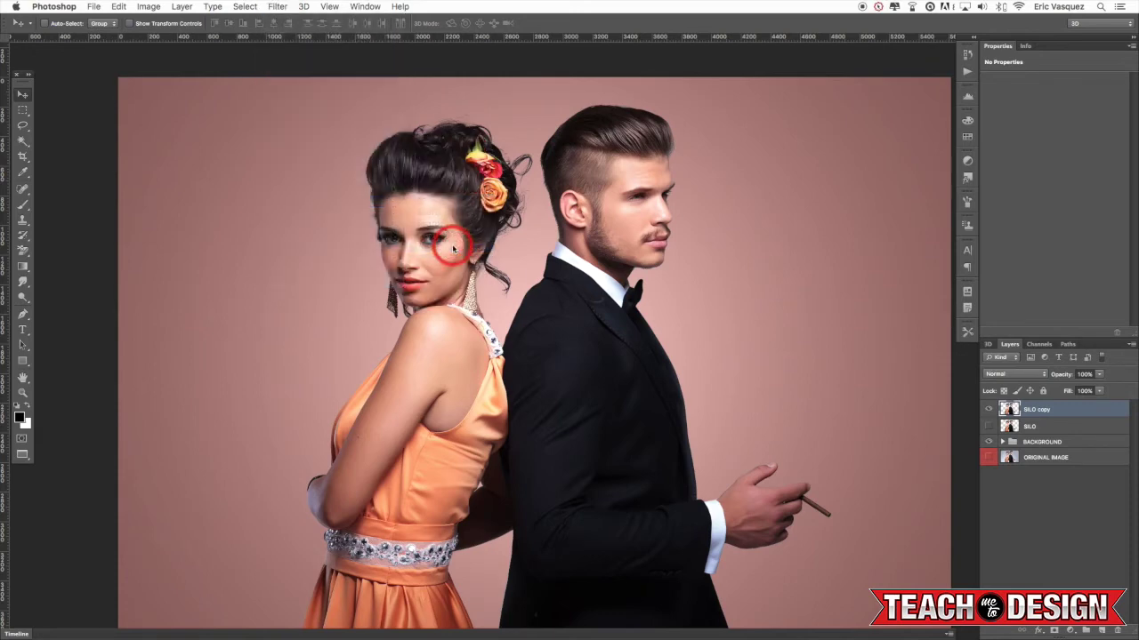
pyautogui.press('Return')
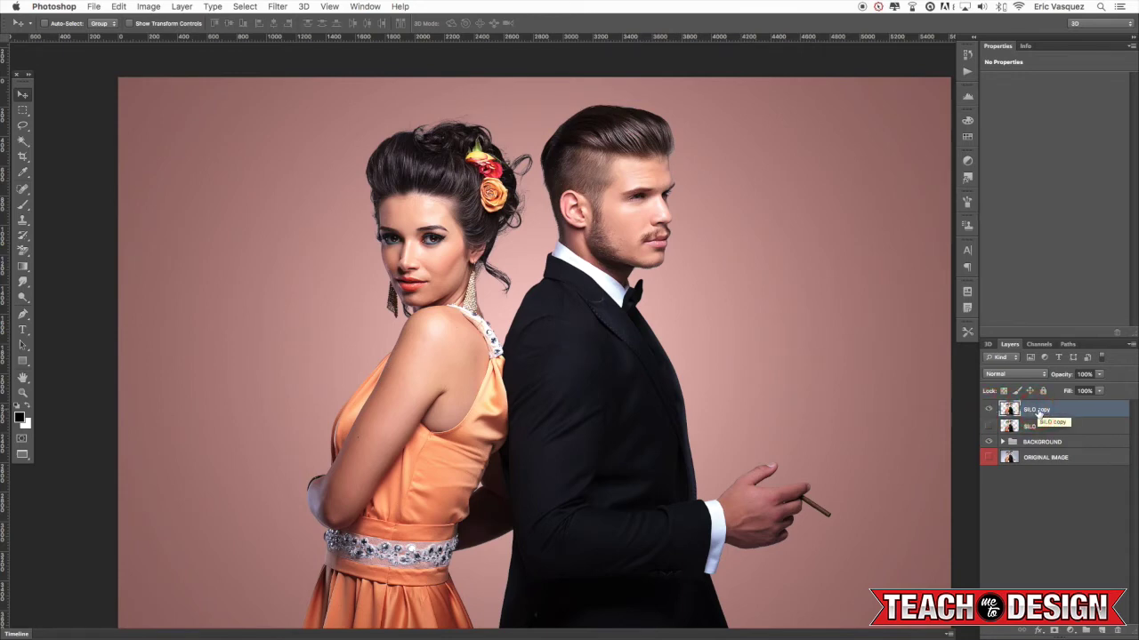
# - Hide the SILO copy, show the original SILO layer, and convert it to a Smart Object
pyautogui.click(1036, 414)
pyautogui.click(989, 409)
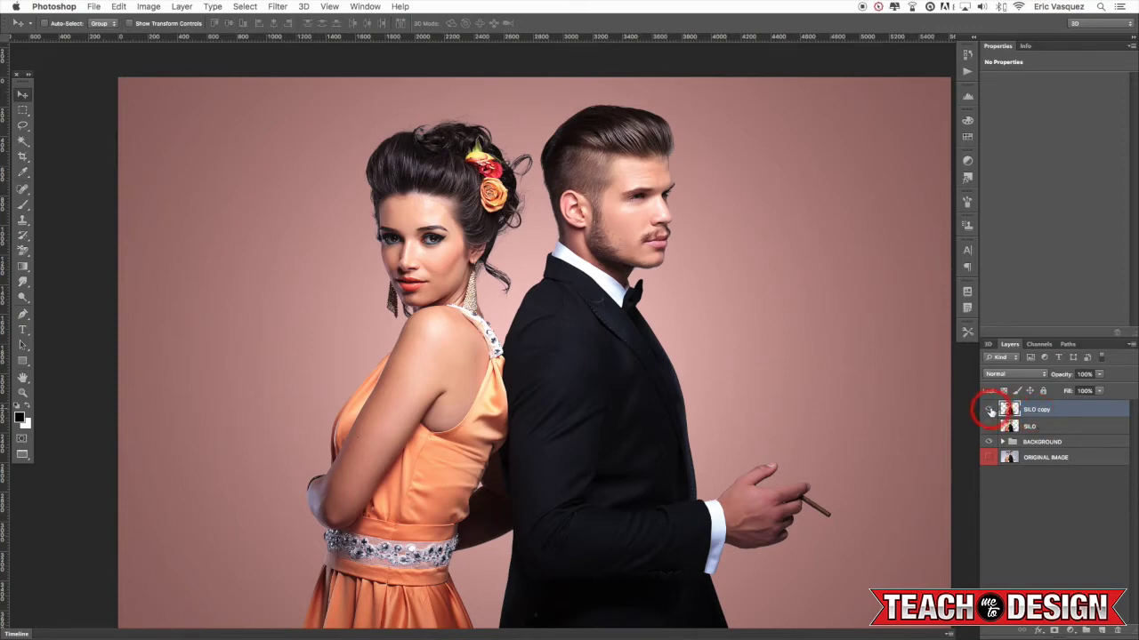
pyautogui.click(988, 426)
pyautogui.click(1047, 429)
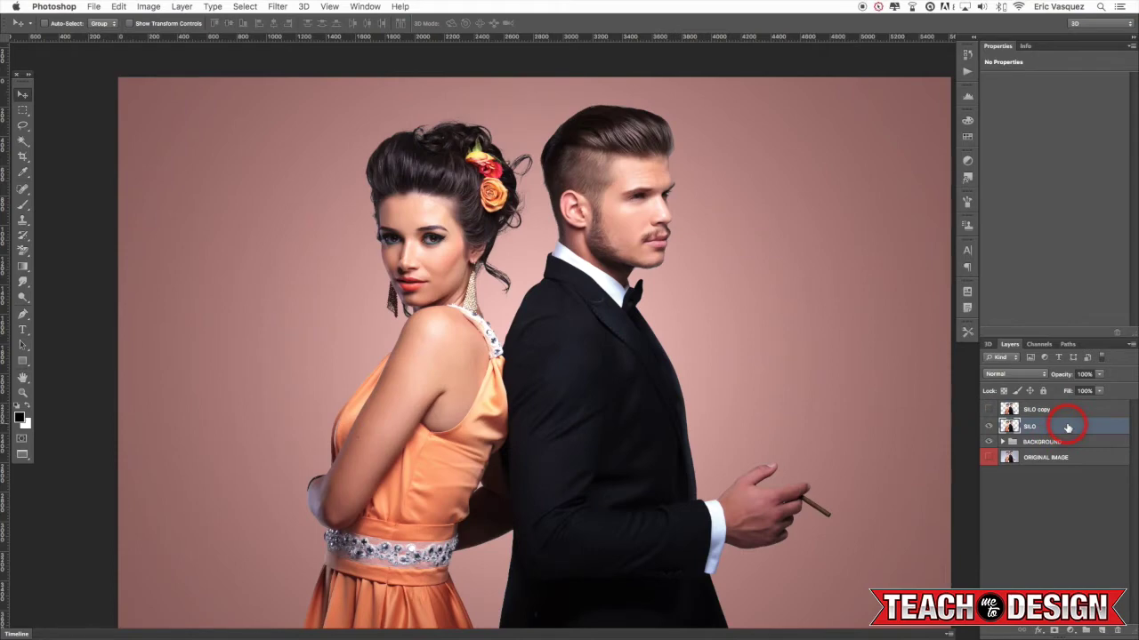
pyautogui.rightClick(1067, 428)
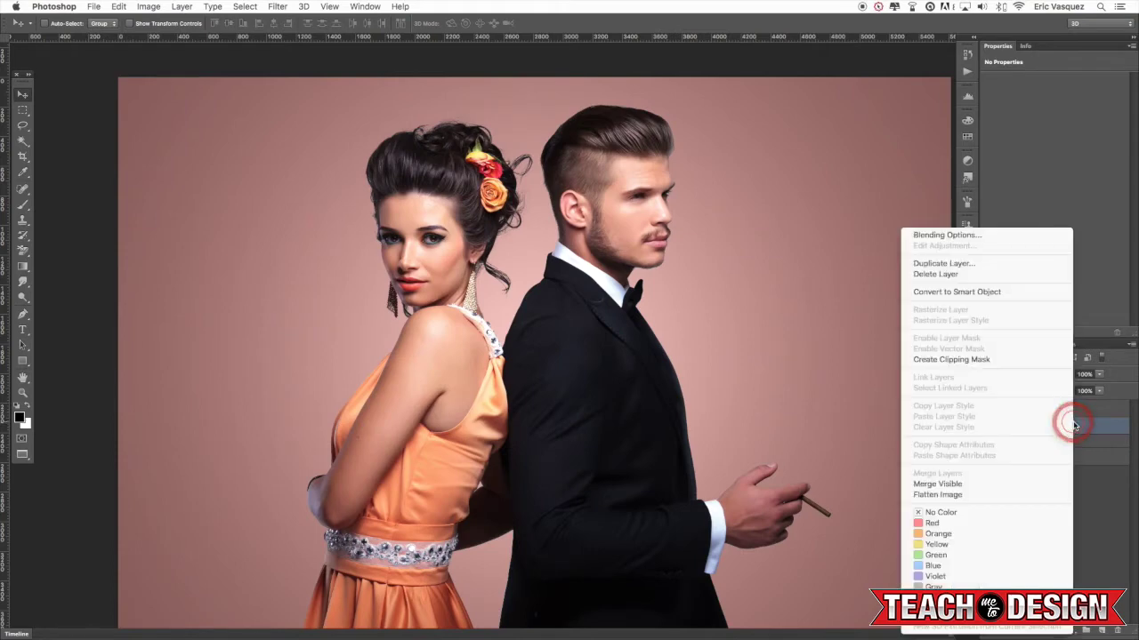
pyautogui.click(995, 294)
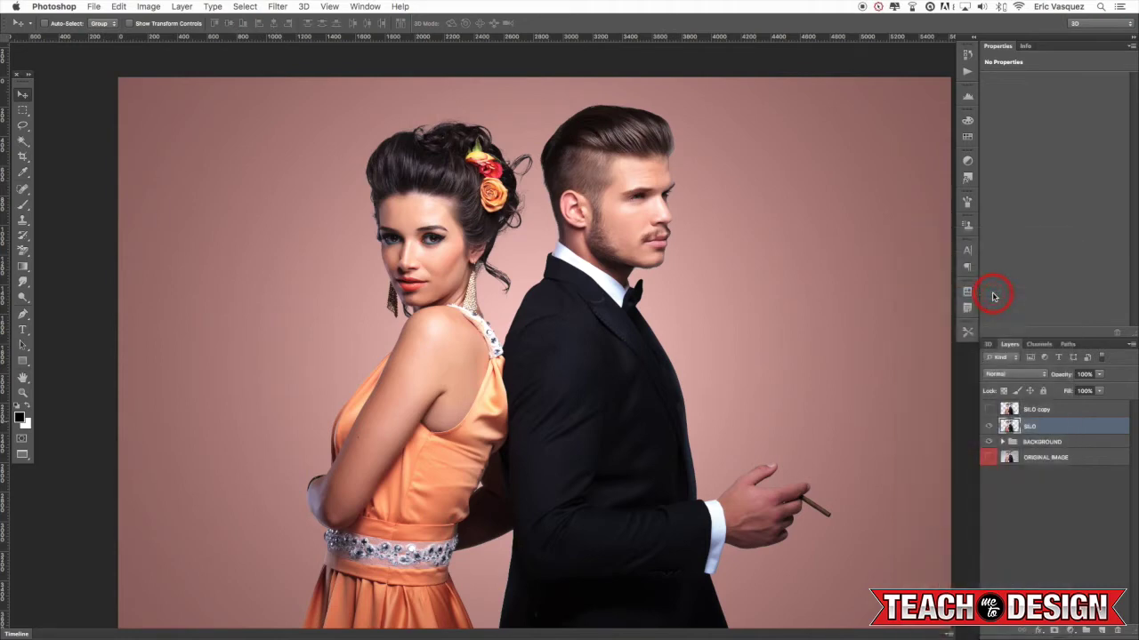
# - Apply Unsharp Mask to the SILO Smart Object with Amount 32%, Radius 4.1 pixels and Threshold 0
pyautogui.click(277, 6)
pyautogui.click(318, 201)
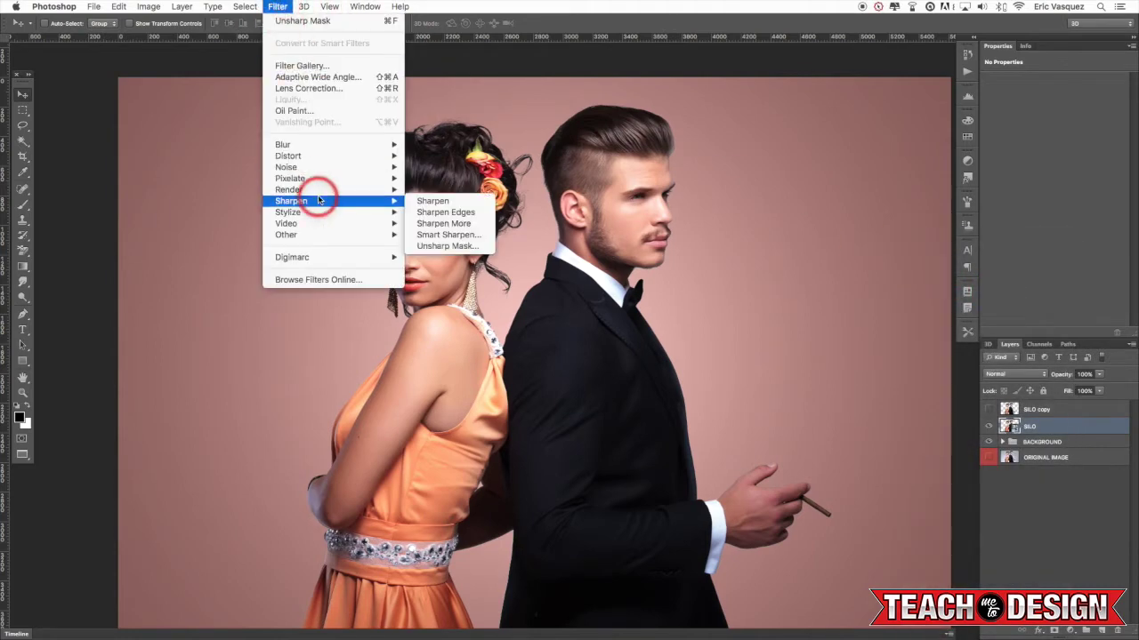
pyautogui.click(438, 246)
pyautogui.moveTo(886, 221); pyautogui.dragTo(859, 261)
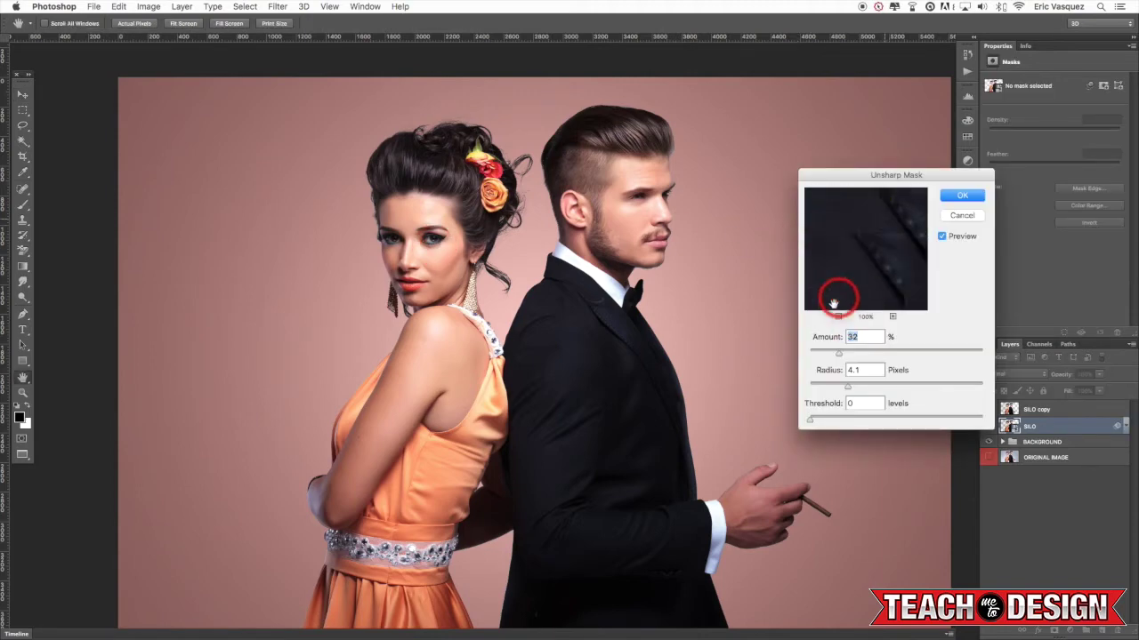
pyautogui.click(962, 195)
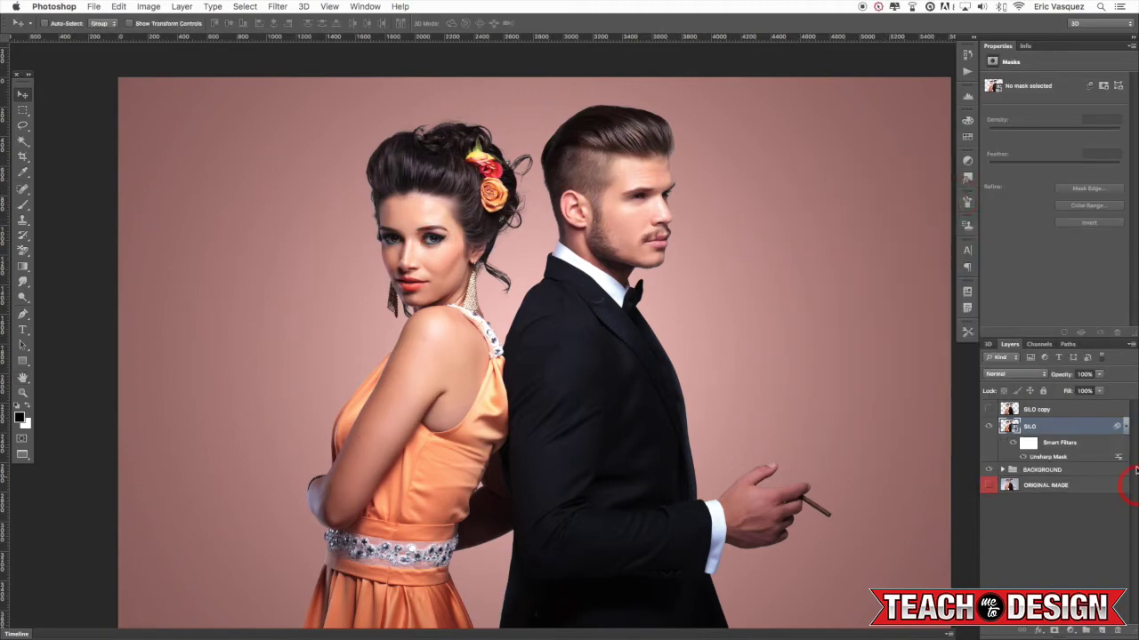
# - Reopen SILO's Unsharp Mask smart filter, preview the man's head, and set Amount to 62% and Radius to 13.8 pixels
pyautogui.click(1058, 444)
pyautogui.doubleClick(1047, 457)
pyautogui.click(838, 242)
pyautogui.click(839, 317)
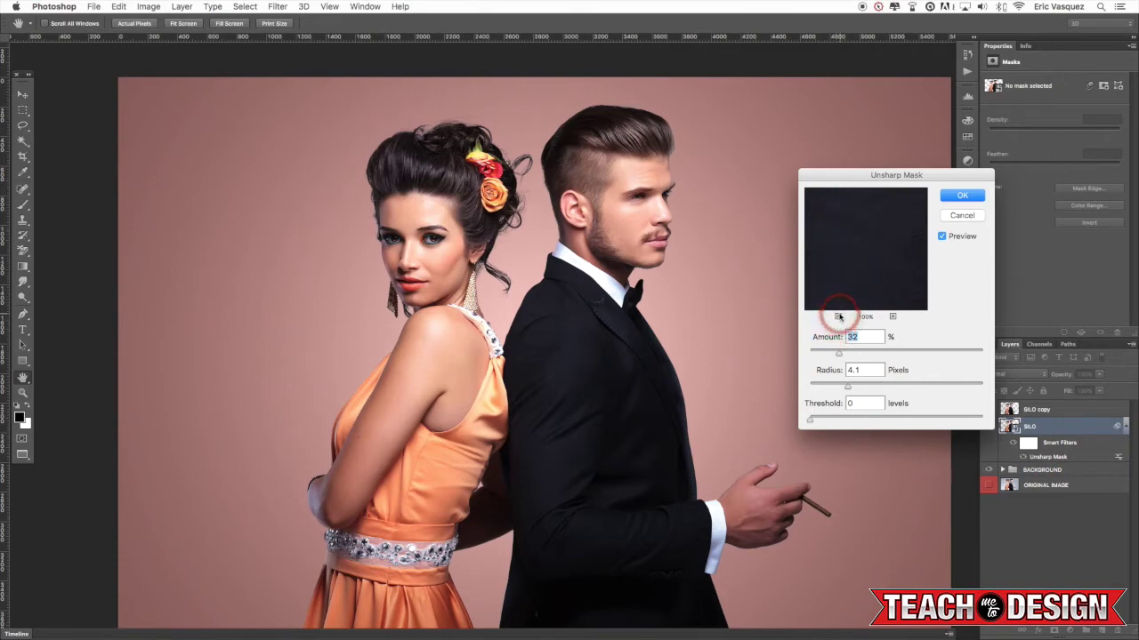
pyautogui.click(839, 317)
pyautogui.click(874, 280)
pyautogui.moveTo(873, 280); pyautogui.dragTo(881, 288)
pyautogui.moveTo(838, 353); pyautogui.dragTo(881, 386)
pyautogui.click(961, 195)
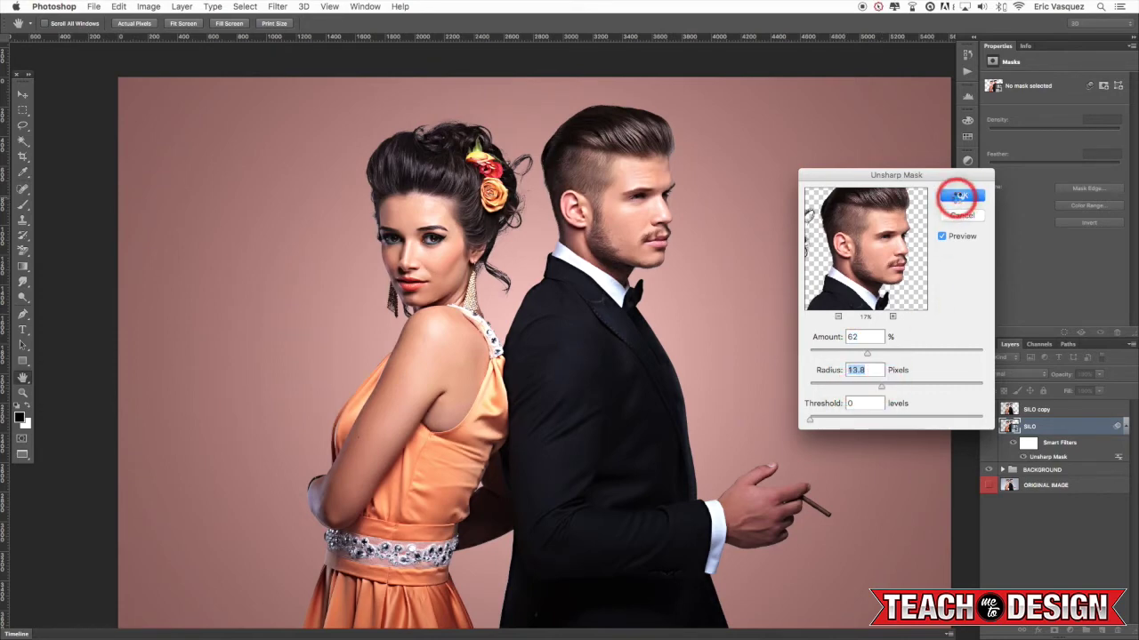
# - Collapse and re-expand the Smart Filters list under the SILO layer
pyautogui.click(1125, 426)
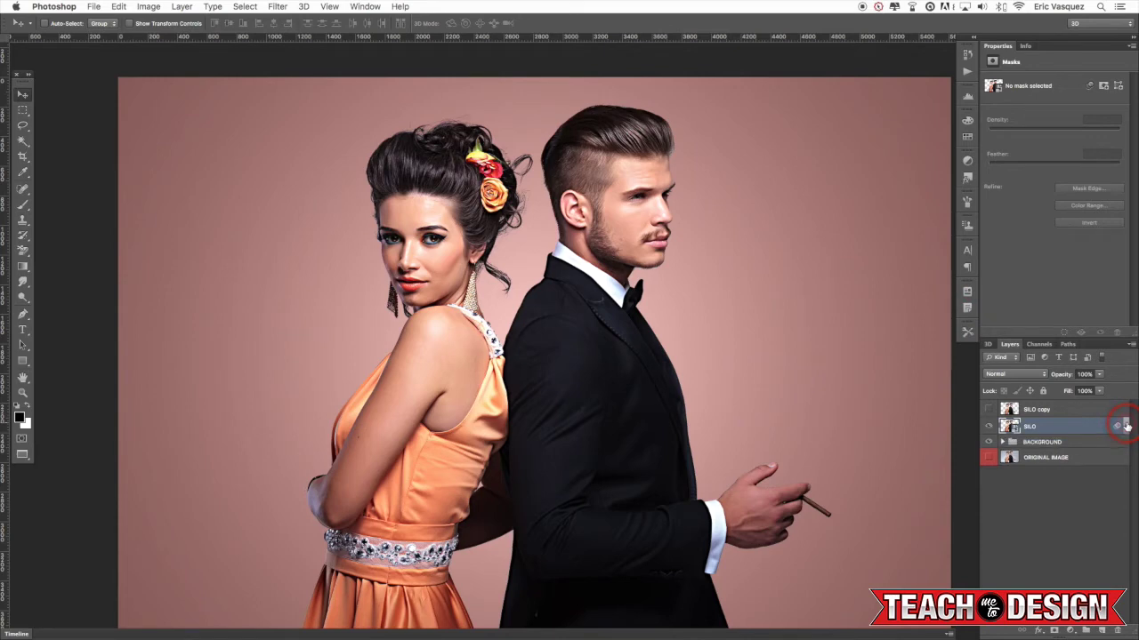
pyautogui.click(989, 427)
pyautogui.click(1117, 426)
pyautogui.click(1125, 426)
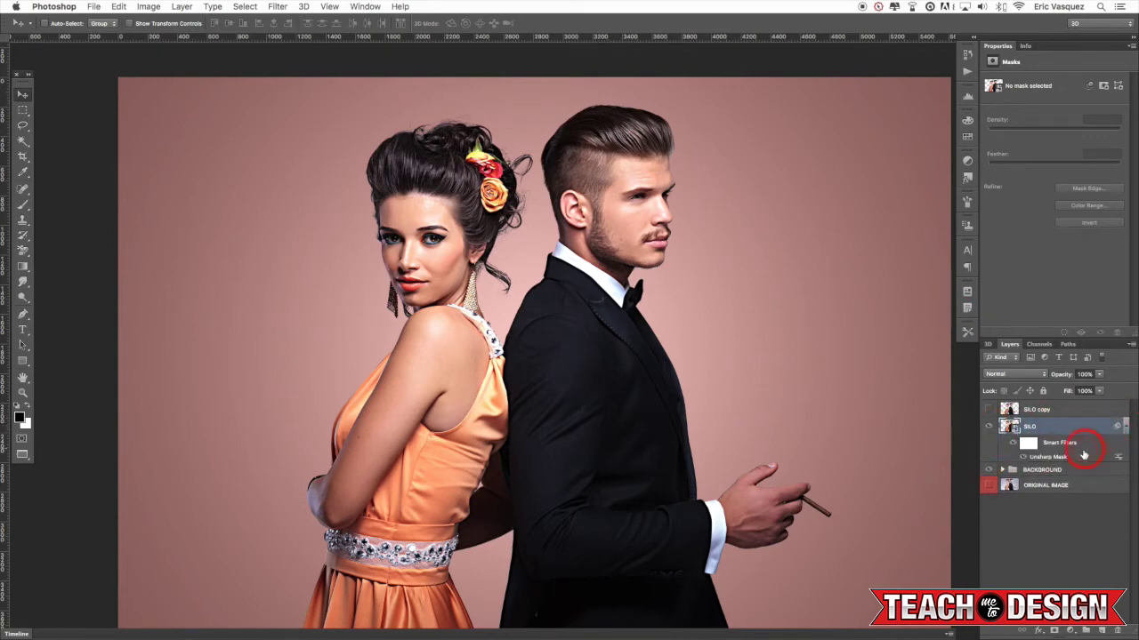
# - Reopen SILO's Unsharp Mask smart filter, lower its Amount and Radius slightly, and collapse the Smart Filters list
pyautogui.doubleClick(1079, 458)
pyautogui.click(866, 341)
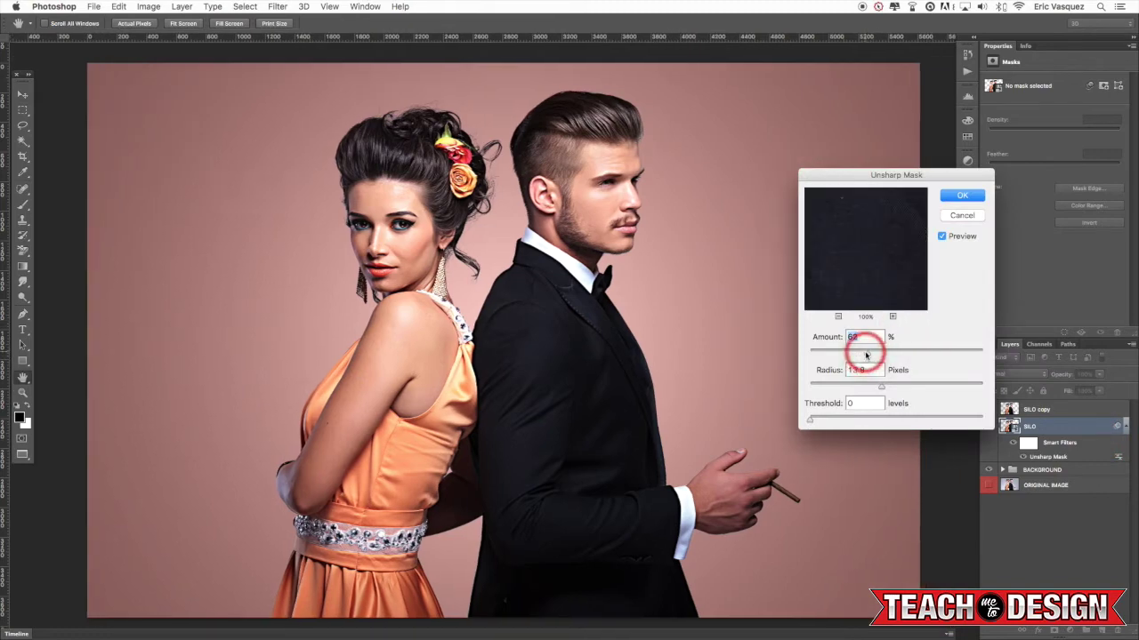
pyautogui.moveTo(849, 354); pyautogui.dragTo(839, 353)
pyautogui.moveTo(881, 387); pyautogui.dragTo(873, 387)
pyautogui.click(962, 198)
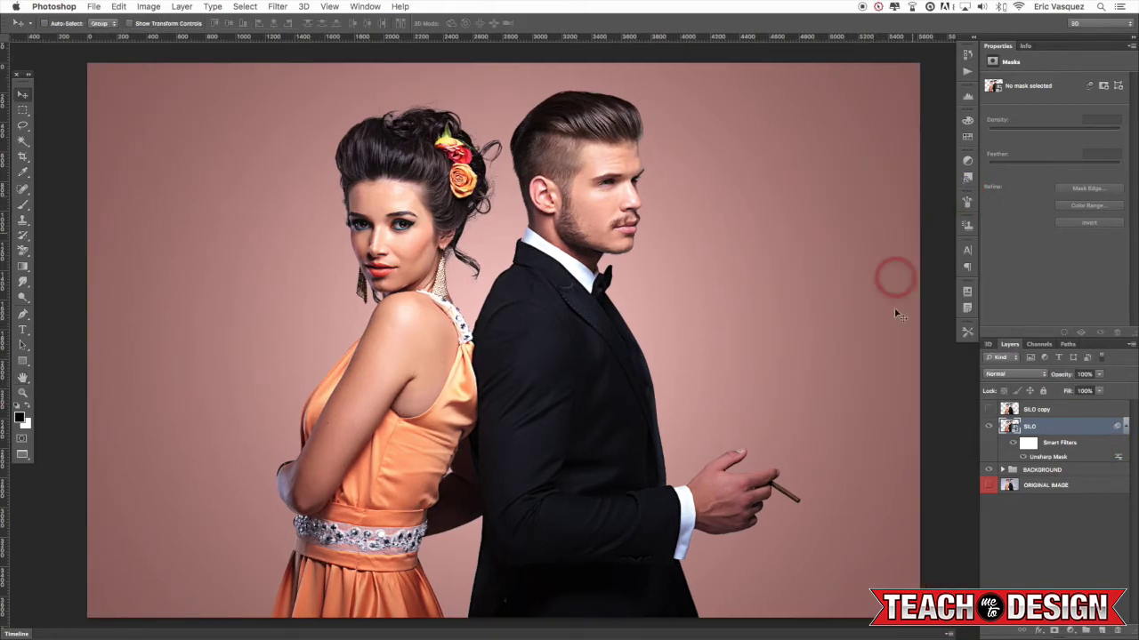
pyautogui.click(1125, 427)
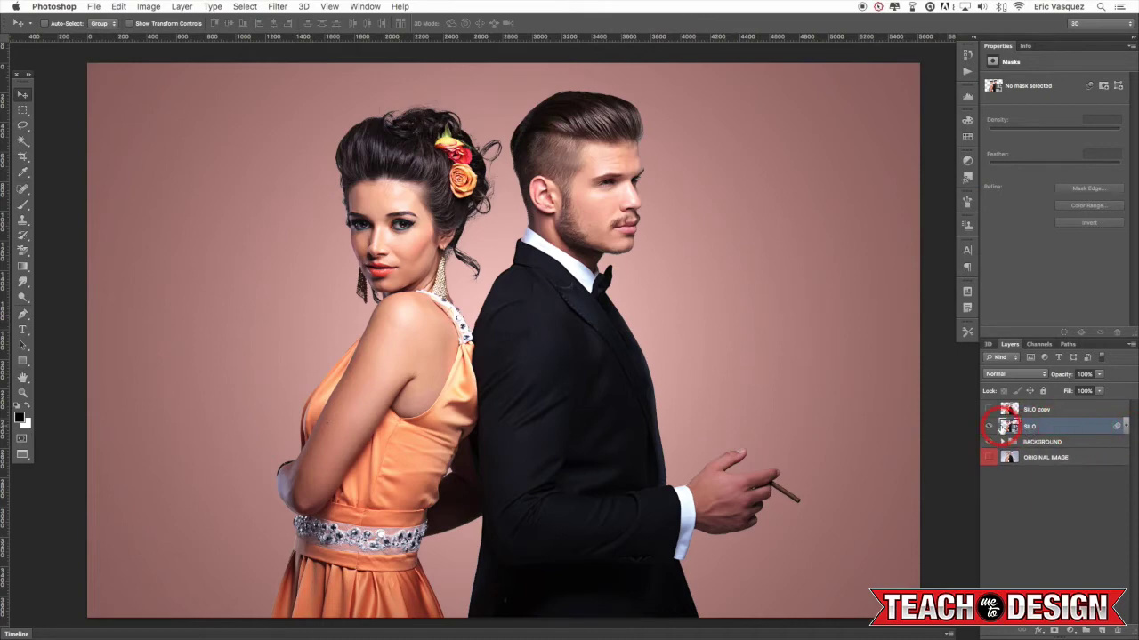
# - Toggle the visibility of the SILO layers to compare SILO copy with the SILO Smart Object
pyautogui.click(989, 410)
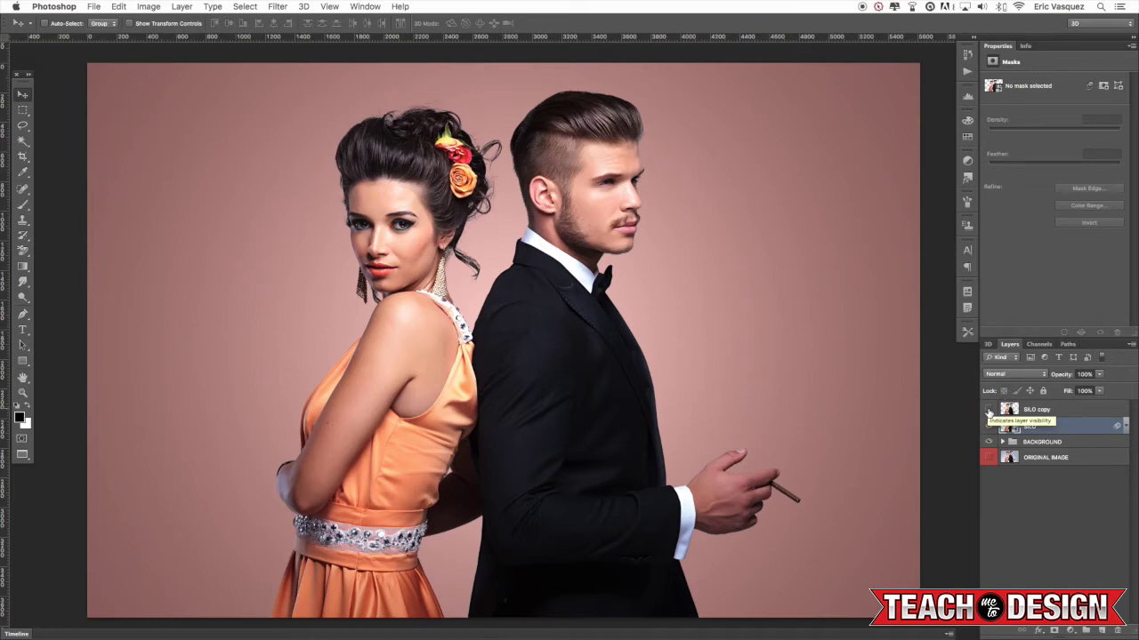
pyautogui.click(837, 364)
pyautogui.hscroll(-1, 837, 364)
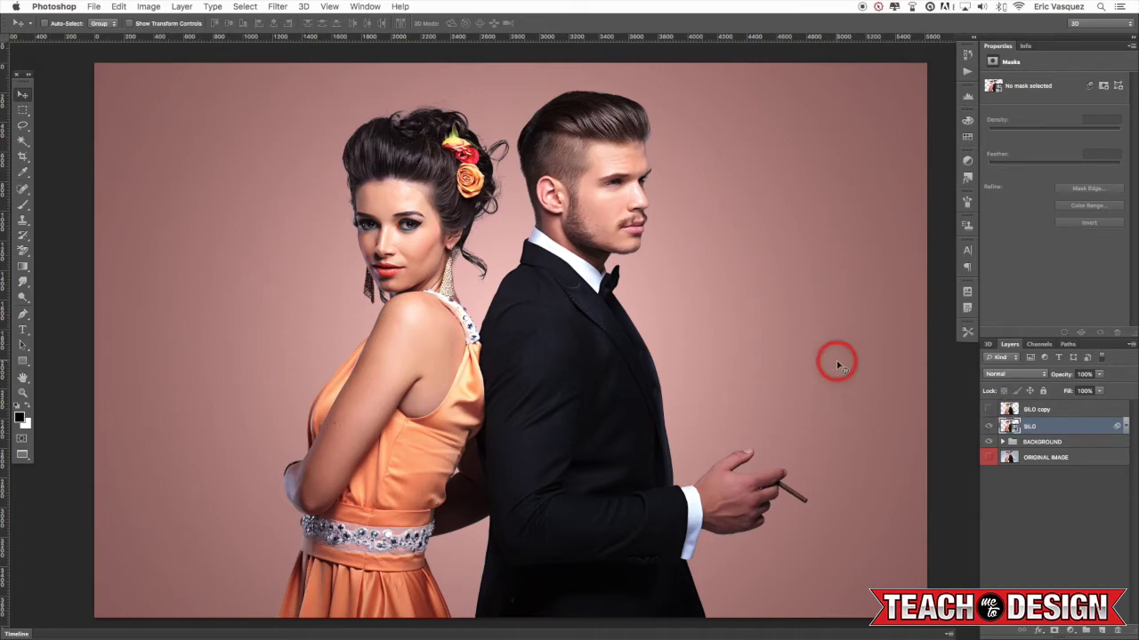
# - Switch to the white-background document and delete both SILO layers, leaving only the Background layer
pyautogui.click(843, 357)
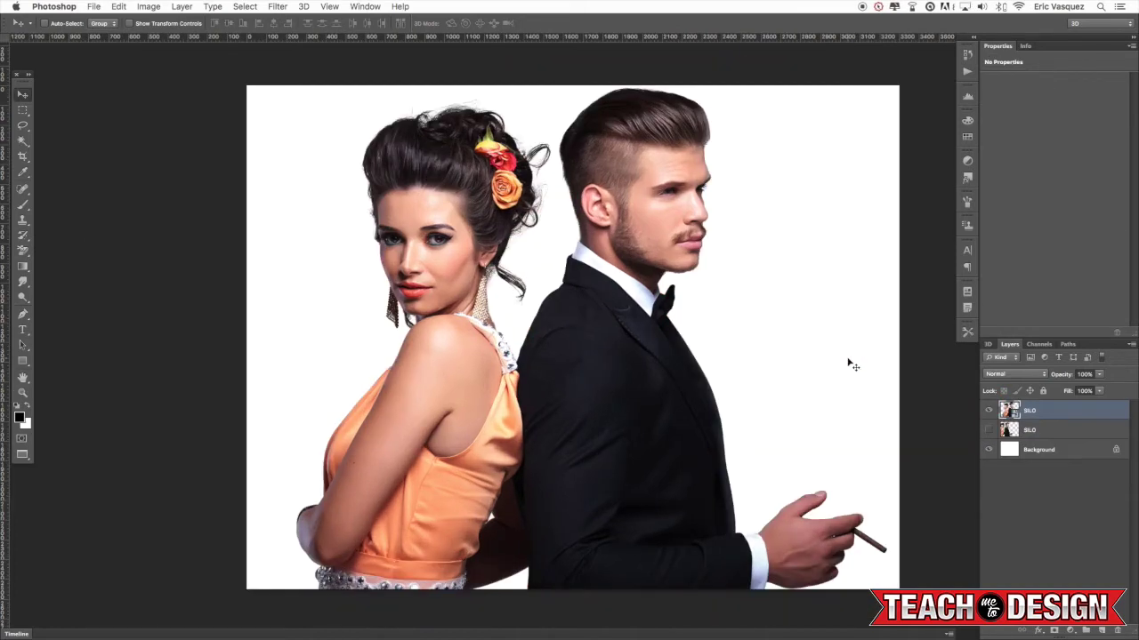
pyautogui.click(988, 410)
pyautogui.keyDown('shift'); pyautogui.click(1052, 434); pyautogui.keyUp('shift')
pyautogui.press('Delete')
pyautogui.click(727, 343)
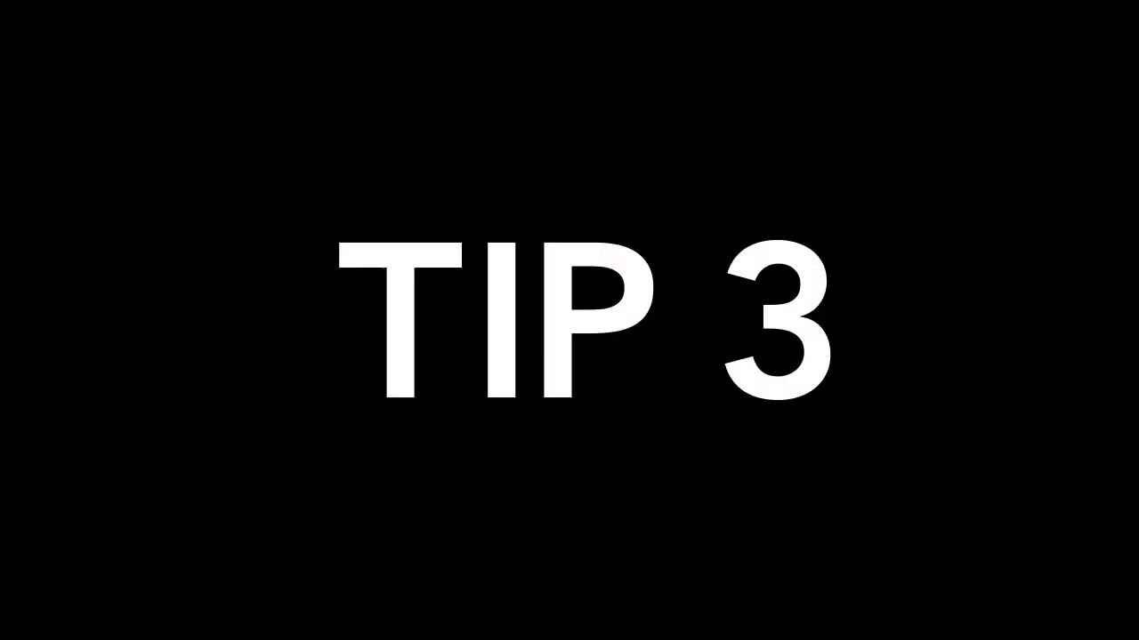
pyautogui.click(546, 323)
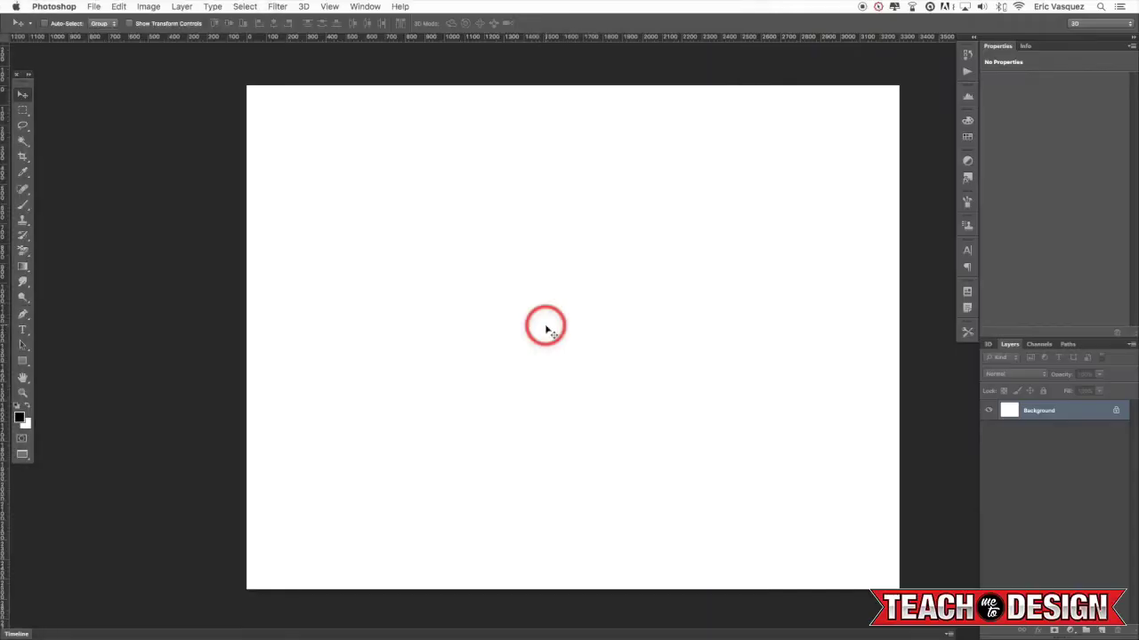
pyautogui.press('super+shift+alt+n')
pyautogui.press('v')
pyautogui.click(412, 287)
pyautogui.press('t')
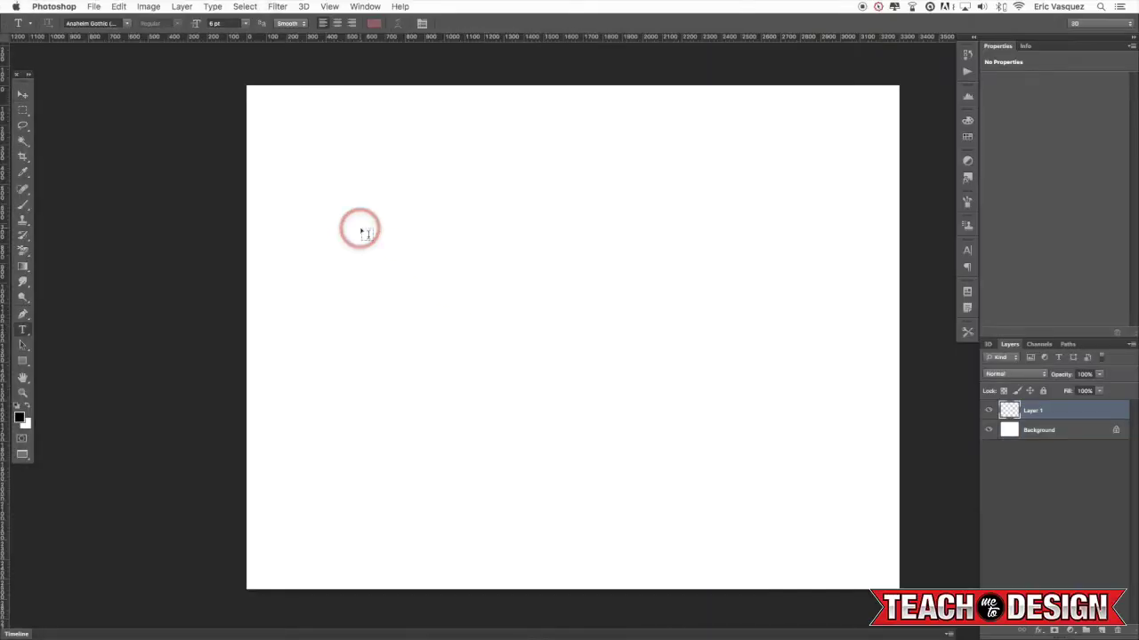
pyautogui.click(374, 240)
pyautogui.click(503, 266)
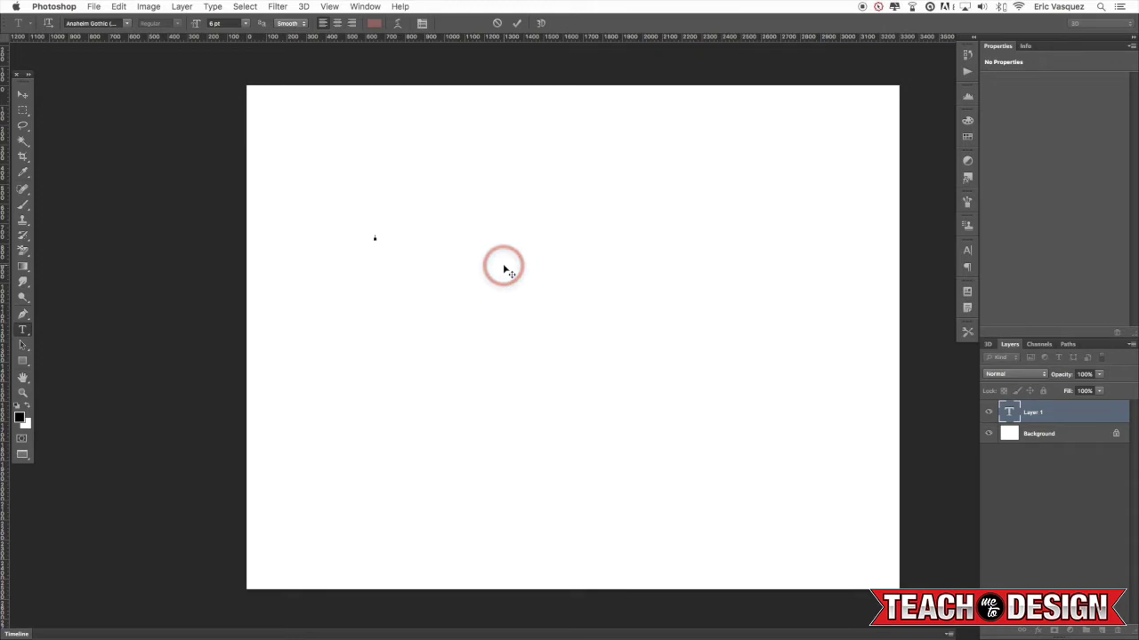
pyautogui.click(24, 94)
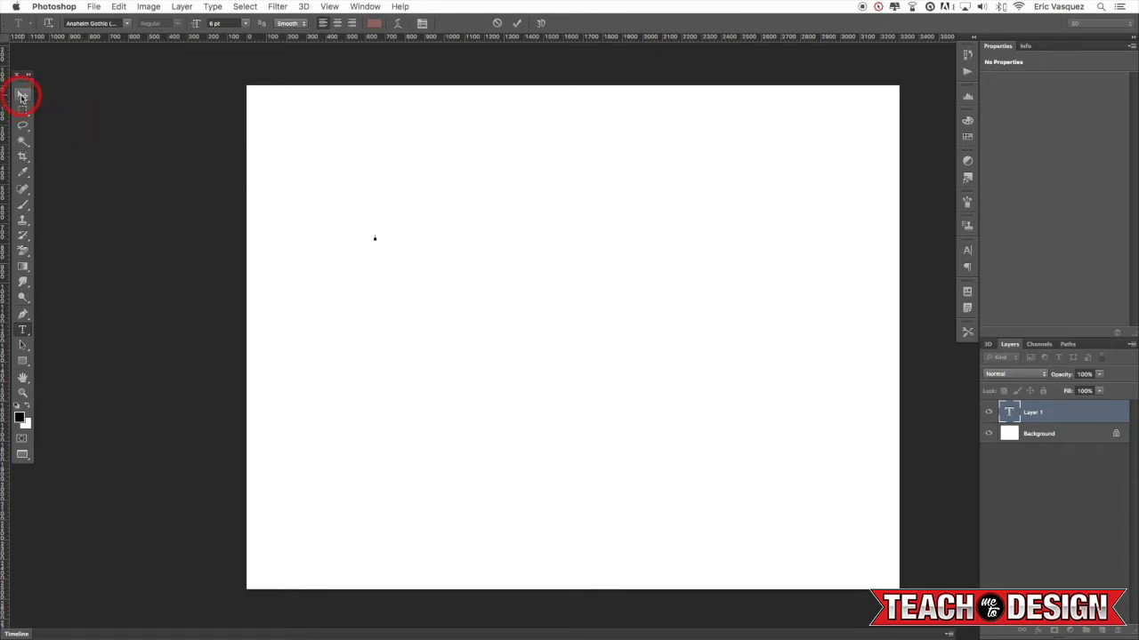
# - Add a new layer and enter "TEXT LAYER" in black point text on the upper-left part of the canvas
pyautogui.press('super+shift+alt+n')
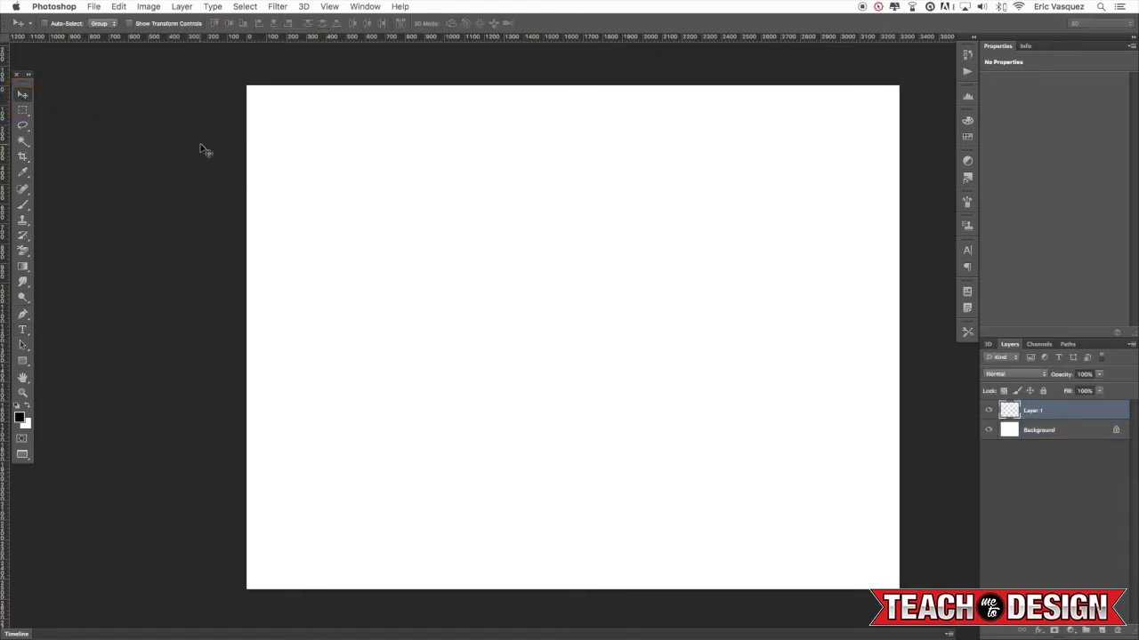
pyautogui.press('t')
pyautogui.click(343, 229)
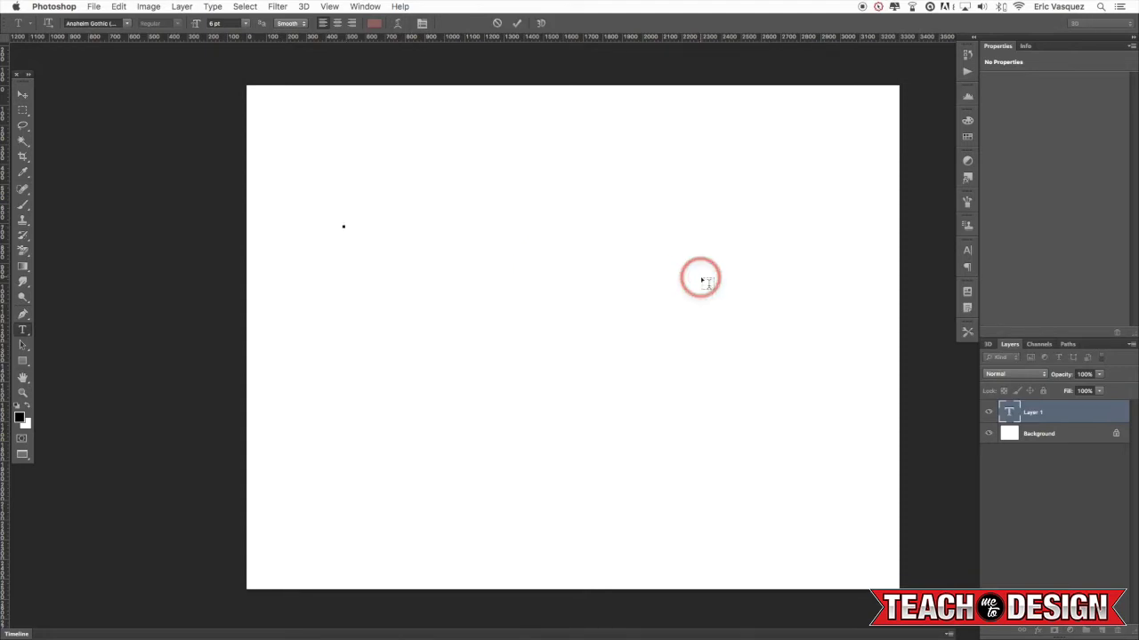
pyautogui.write('TEXT LAYER')
pyautogui.moveTo(323, 212); pyautogui.dragTo(371, 226)
pyautogui.click(19, 416)
pyautogui.press('Return')
pyautogui.click(24, 94)
pyautogui.click(472, 361)
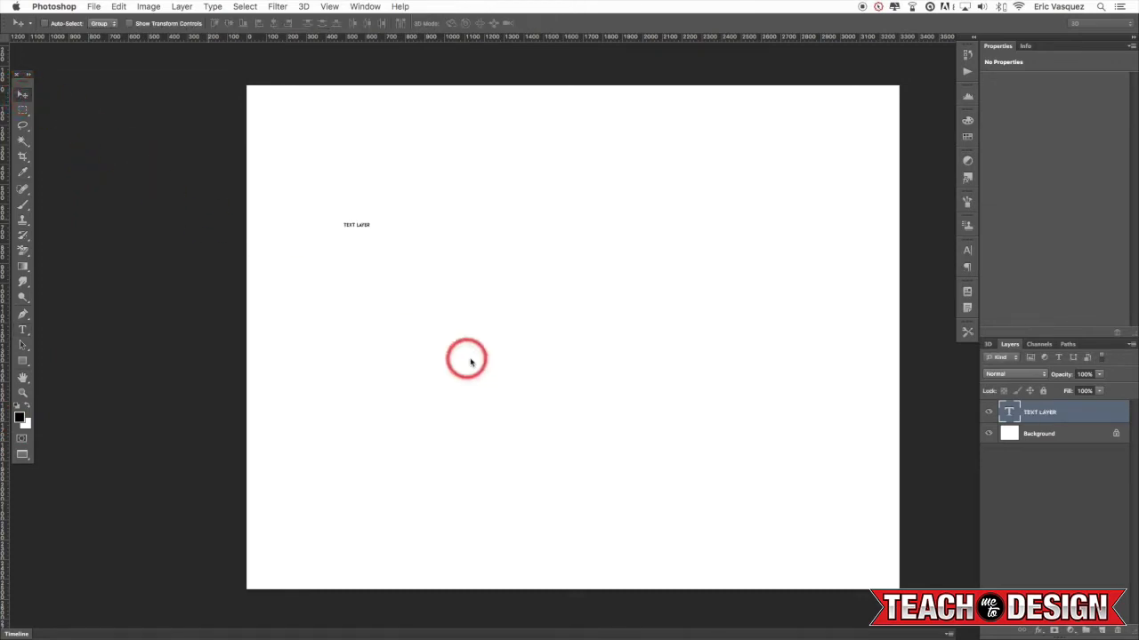
# - Scale the TEXT LAYER text up to about 2230% with Free Transform and centre it on the canvas
pyautogui.press('super+t')
pyautogui.moveTo(374, 229); pyautogui.dragTo(925, 582)
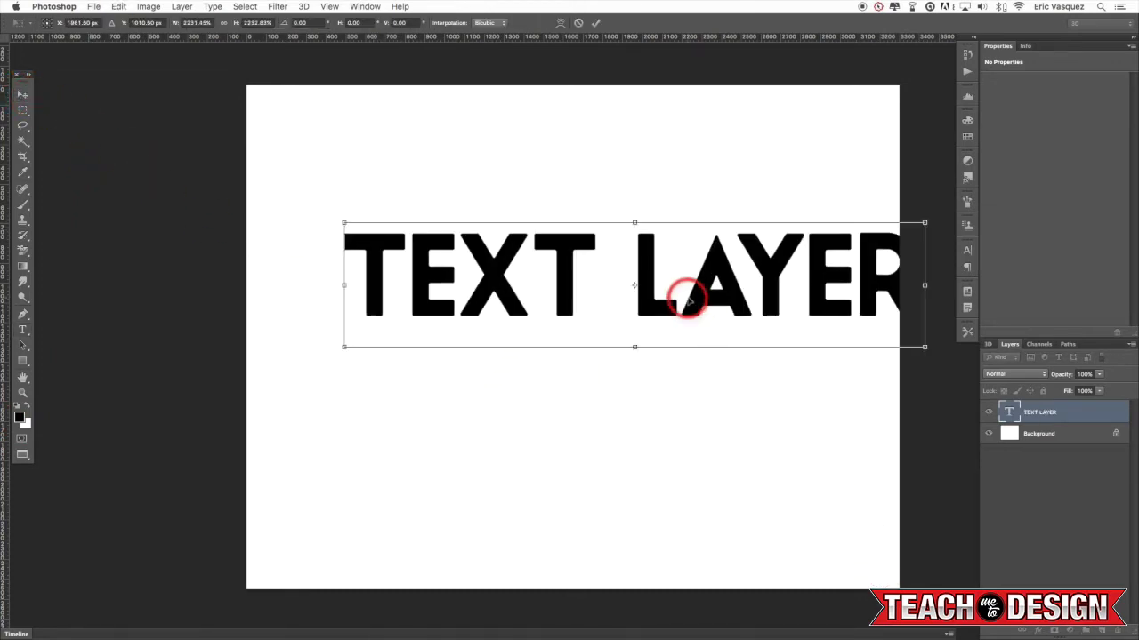
pyautogui.moveTo(724, 288); pyautogui.dragTo(682, 349)
pyautogui.press('Return')
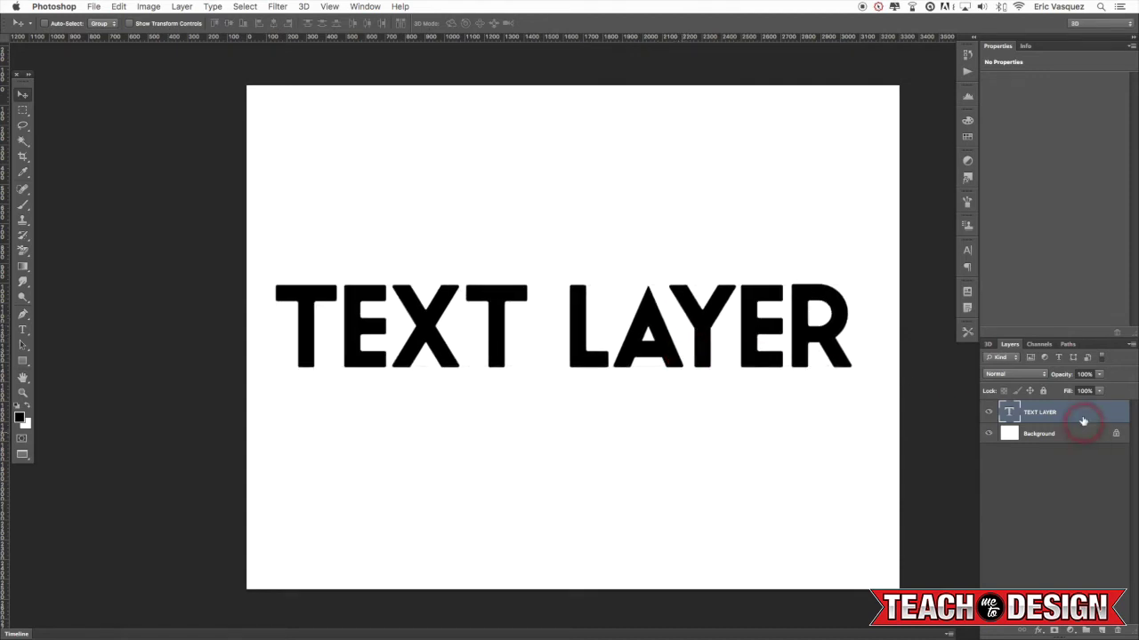
pyautogui.moveTo(768, 323); pyautogui.dragTo(770, 319)
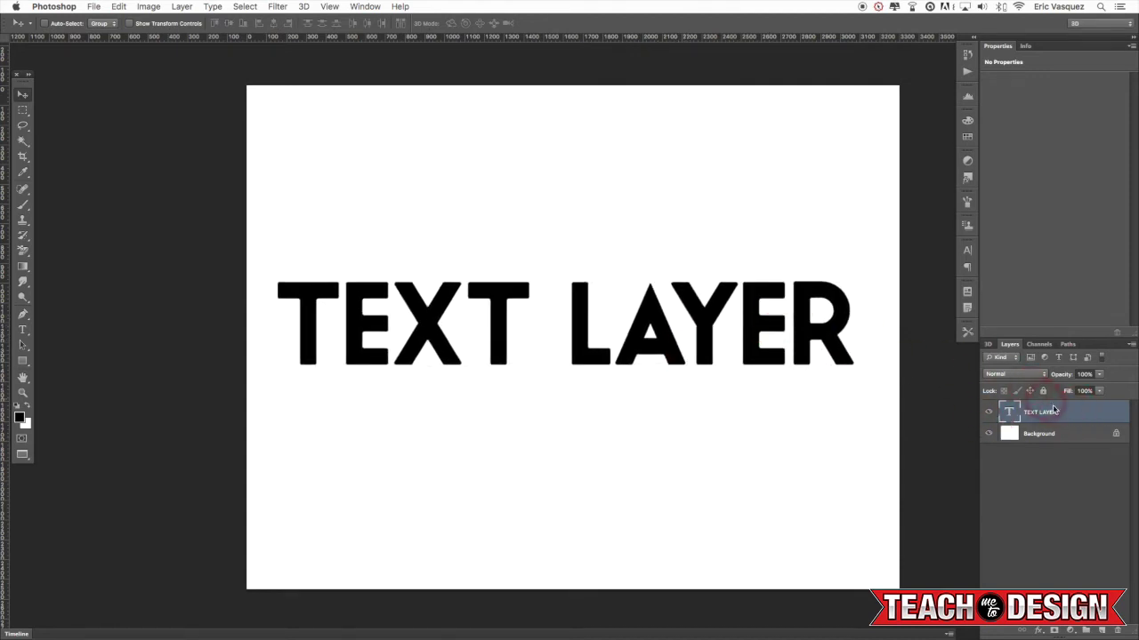
# - Convert TEXT LAYER to a Smart Object and shift the text slightly up and to the right
pyautogui.click(1078, 415)
pyautogui.rightClick(1078, 415)
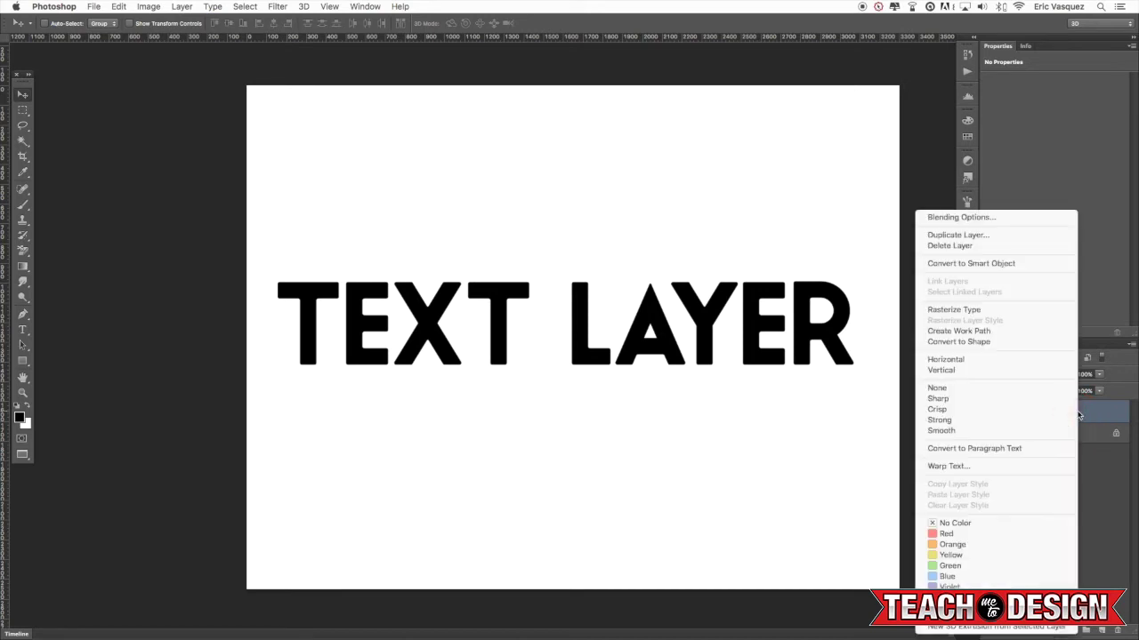
pyautogui.click(994, 265)
pyautogui.moveTo(819, 320); pyautogui.dragTo(845, 310)
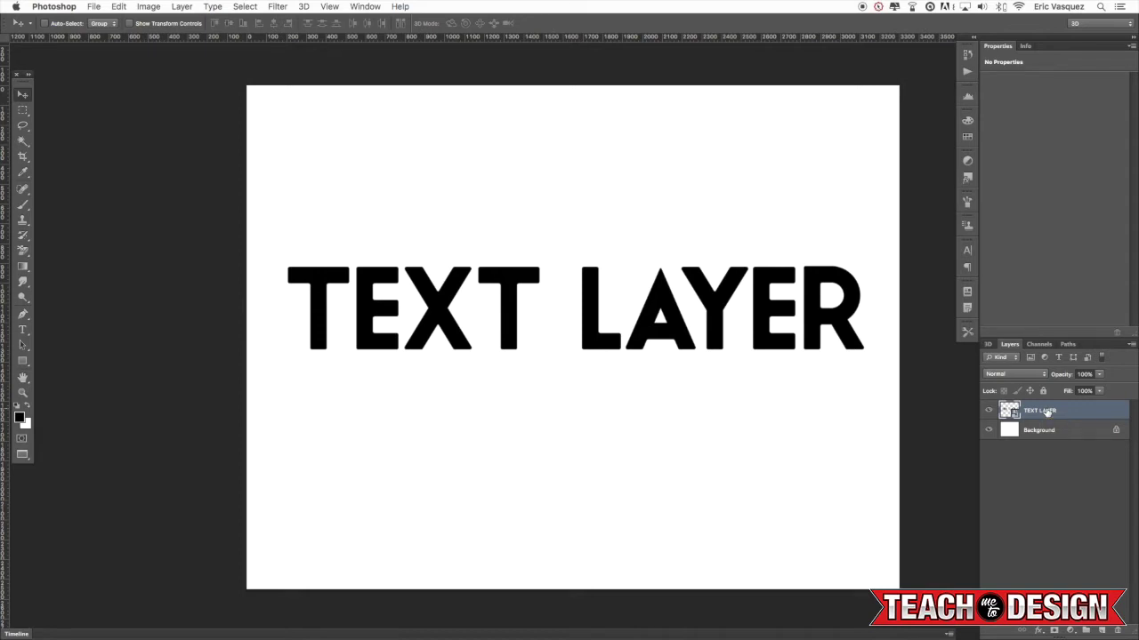
# - Duplicate the TEXT LAYER Smart Object and place the copy beneath the original
pyautogui.click(1088, 414)
pyautogui.press('super+j')
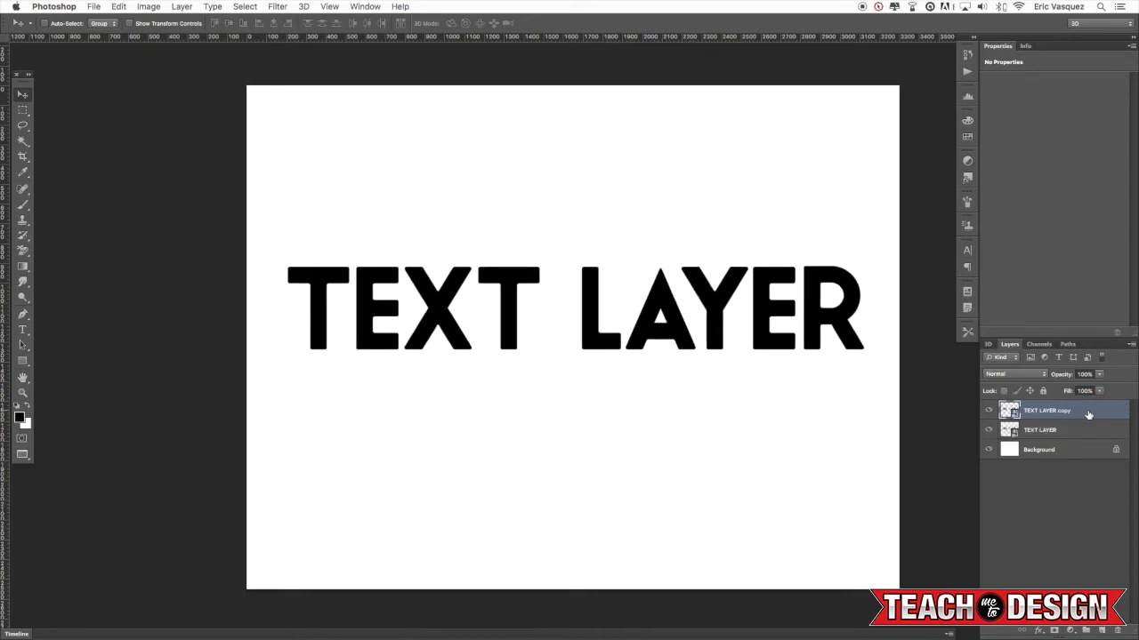
pyautogui.moveTo(1088, 414); pyautogui.dragTo(1084, 437)
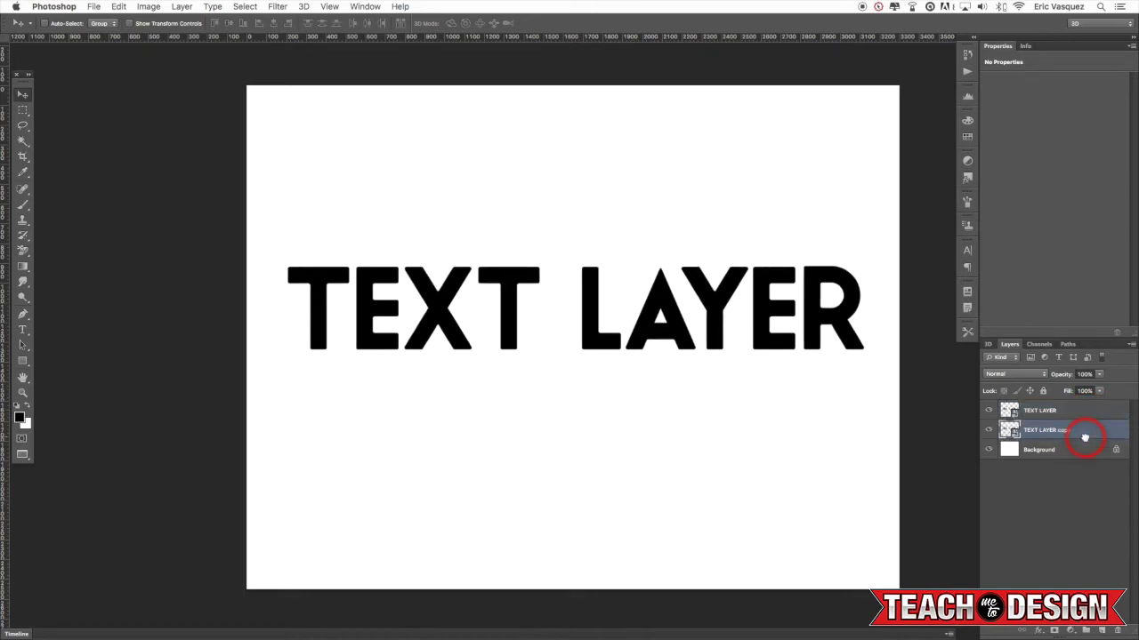
# - Create an action named "Long Shadow" in the existing action set and start recording it
pyautogui.click(968, 74)
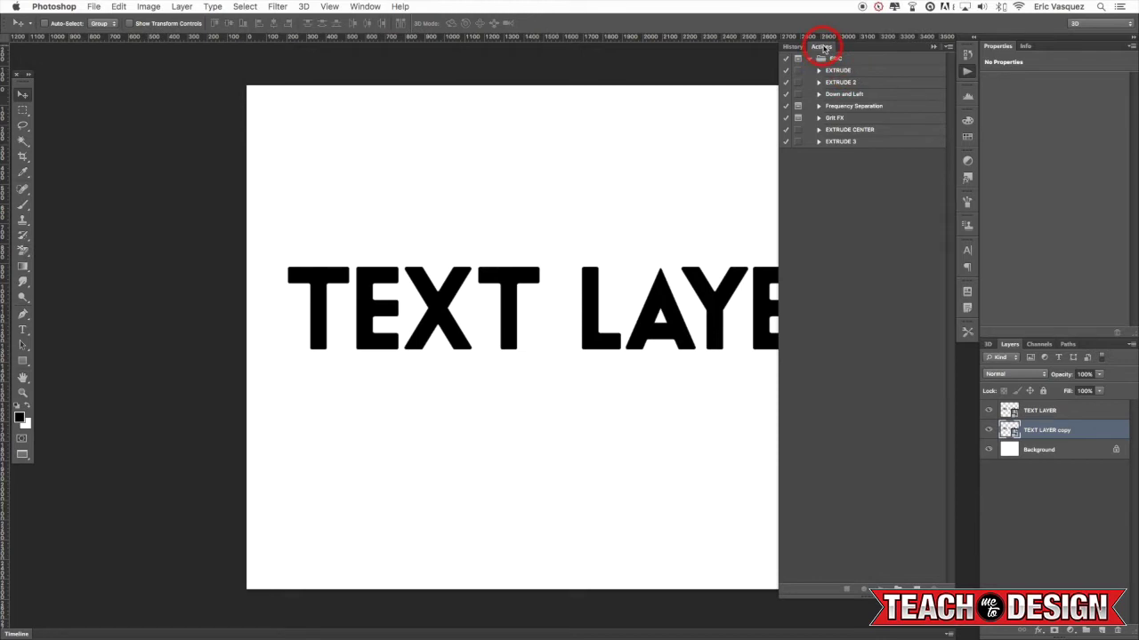
pyautogui.click(824, 49)
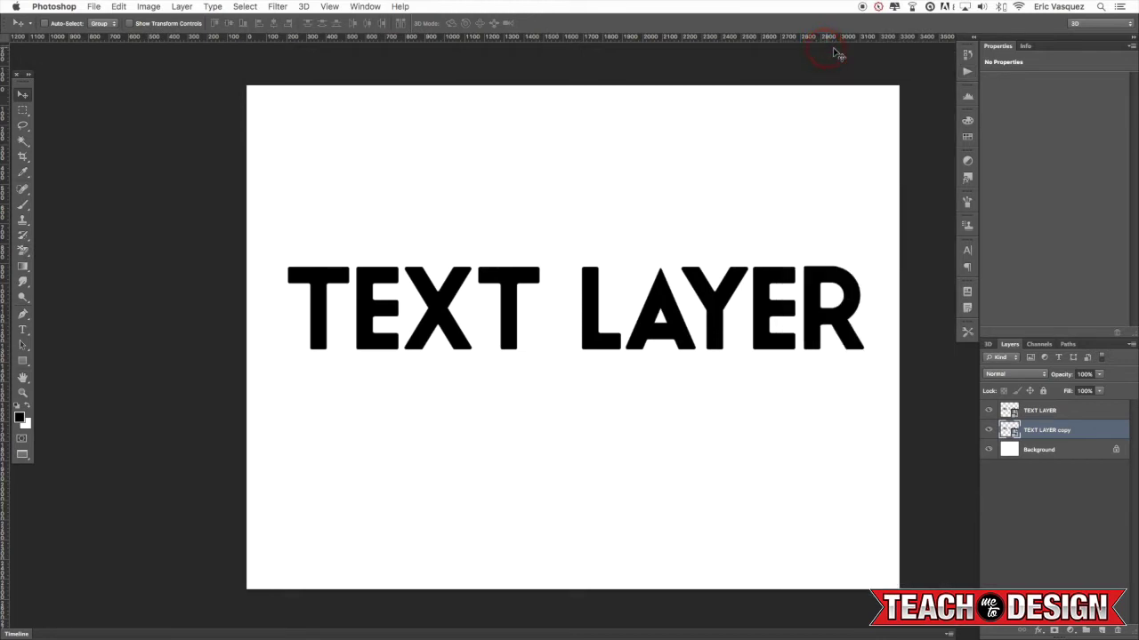
pyautogui.click(966, 73)
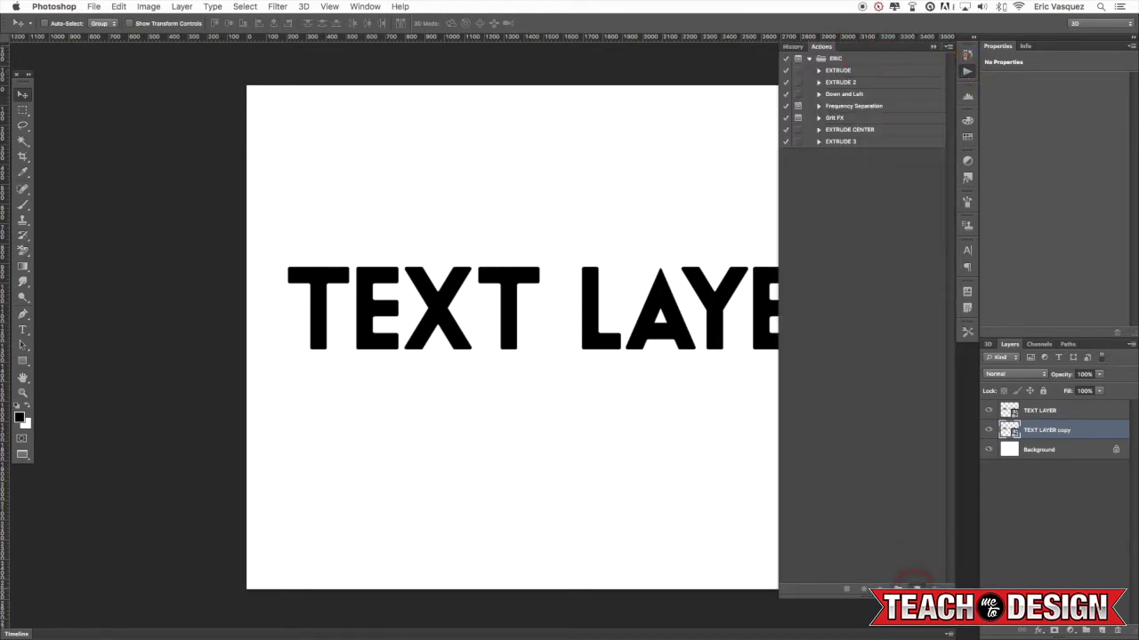
pyautogui.click(916, 588)
pyautogui.write('Long Shadow')
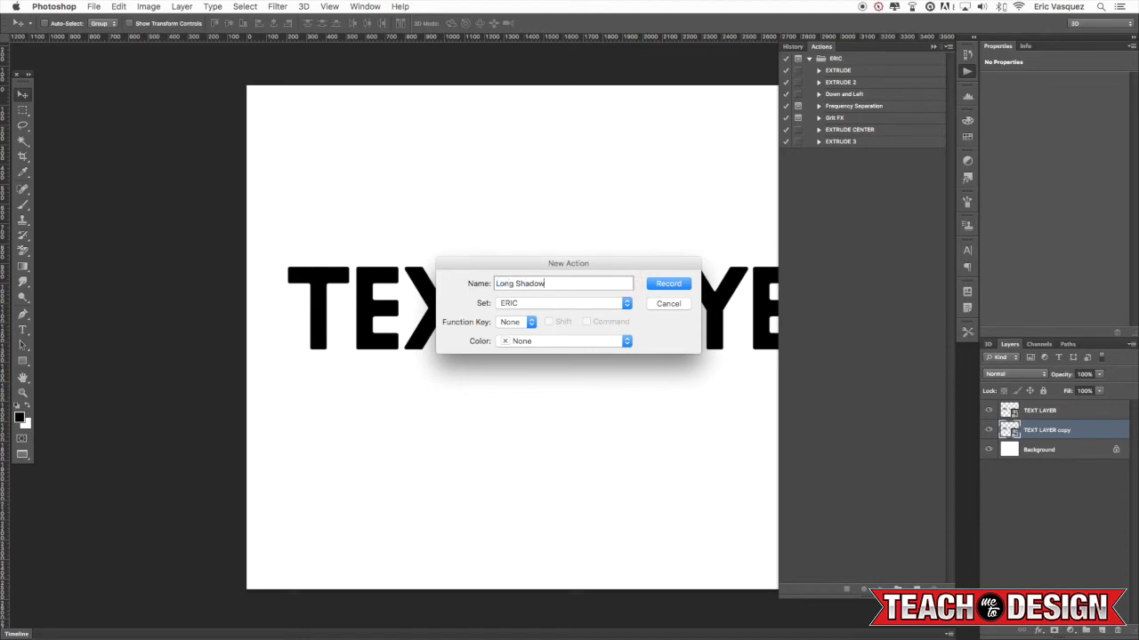
pyautogui.click(668, 283)
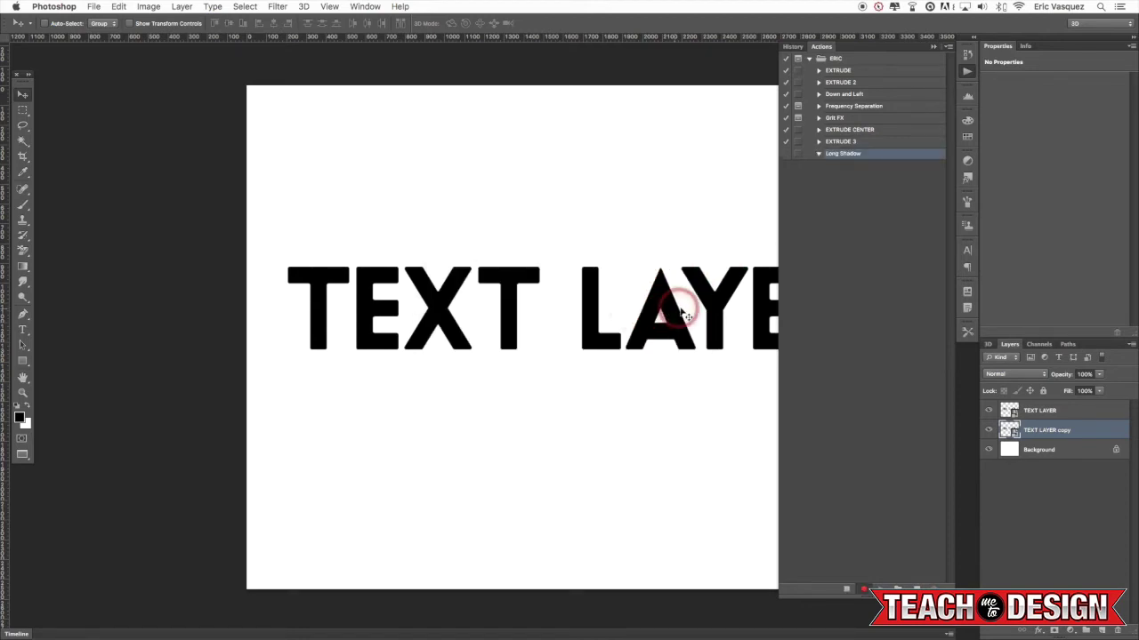
# - Record duplicating TEXT LAYER copy, sending the duplicate back one level and nudging it down and right, and stop recording
pyautogui.moveTo(693, 307); pyautogui.dragTo(612, 310)
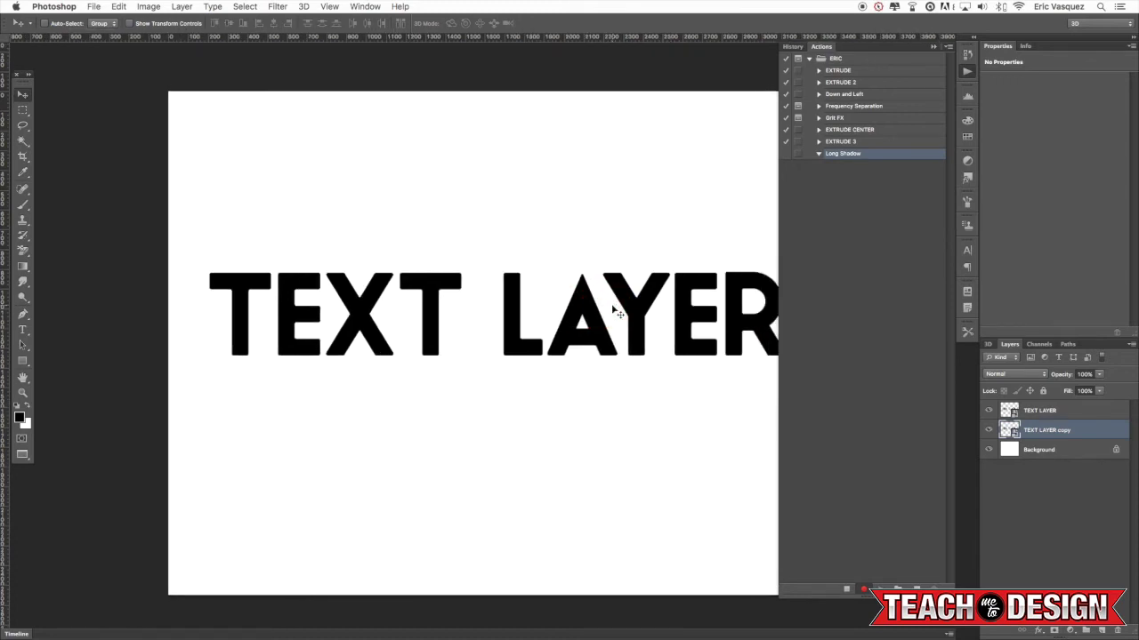
pyautogui.press('super+j')
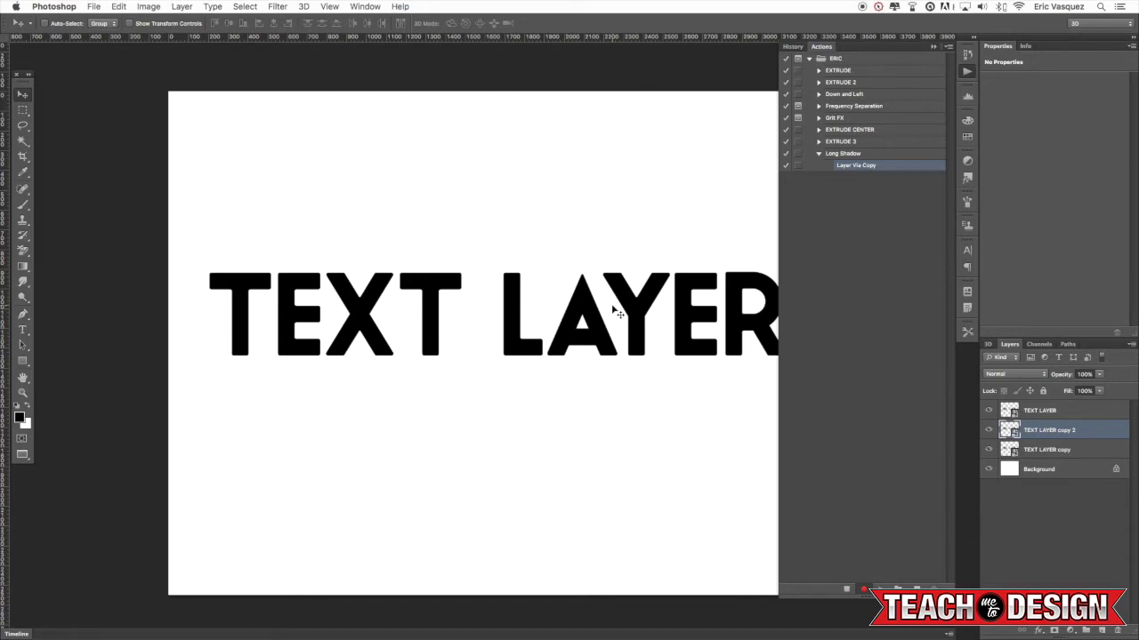
pyautogui.press('super+bracketleft')
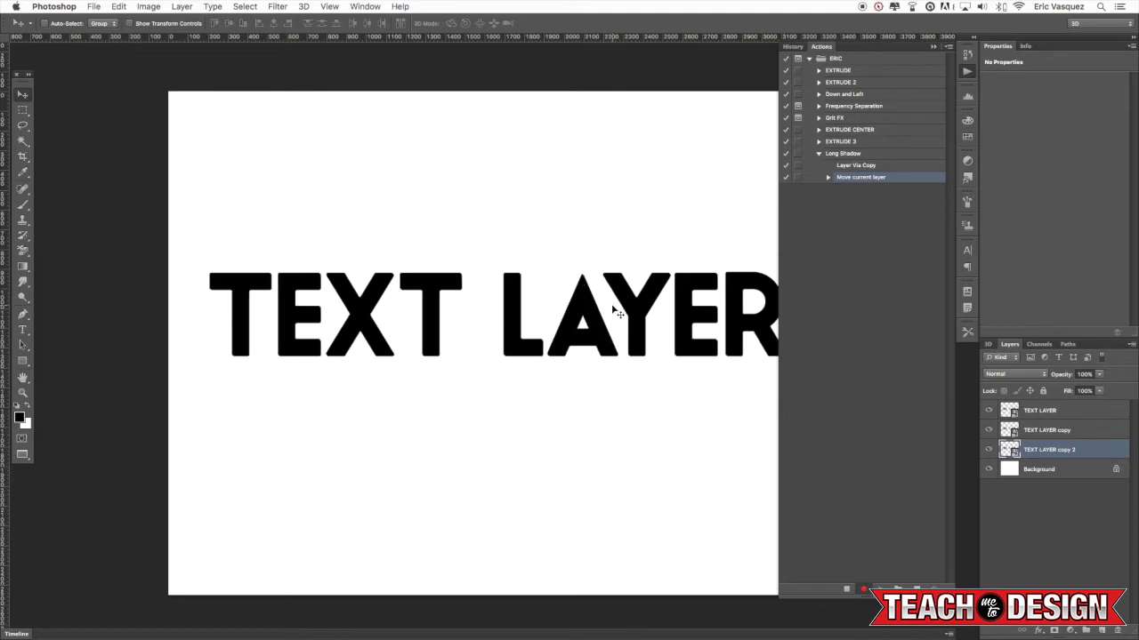
pyautogui.click(848, 589)
pyautogui.moveTo(667, 340); pyautogui.dragTo(609, 343)
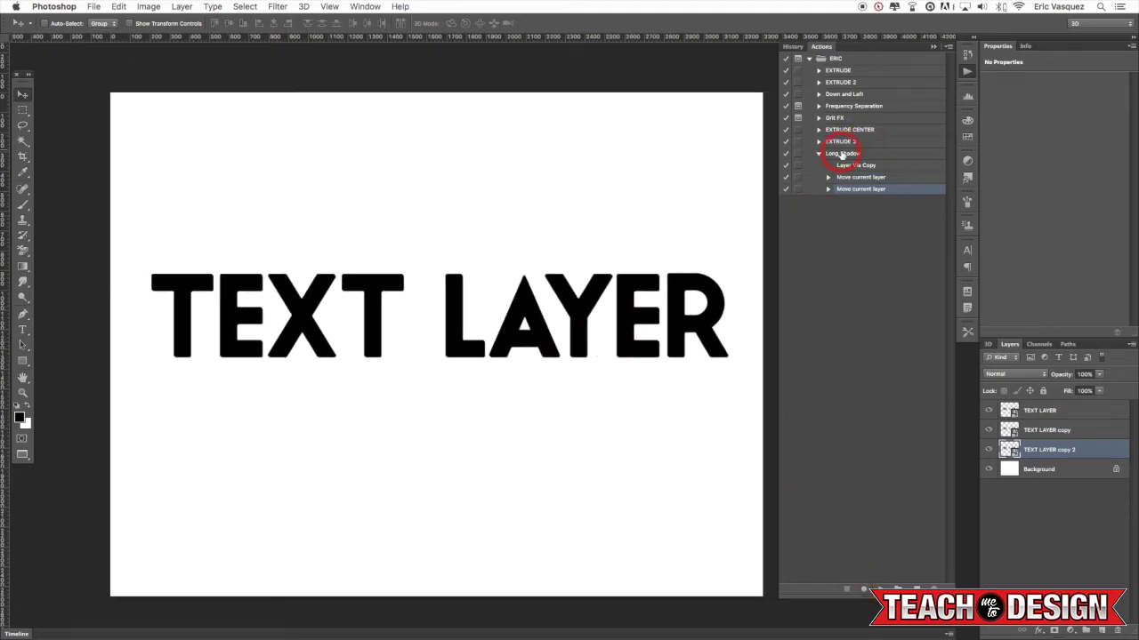
# - Run the Long Shadow action repeatedly on TEXT LAYER copy 2 to build a long diagonal shadow toward the lower right
pyautogui.click(887, 155)
pyautogui.click(1066, 451)
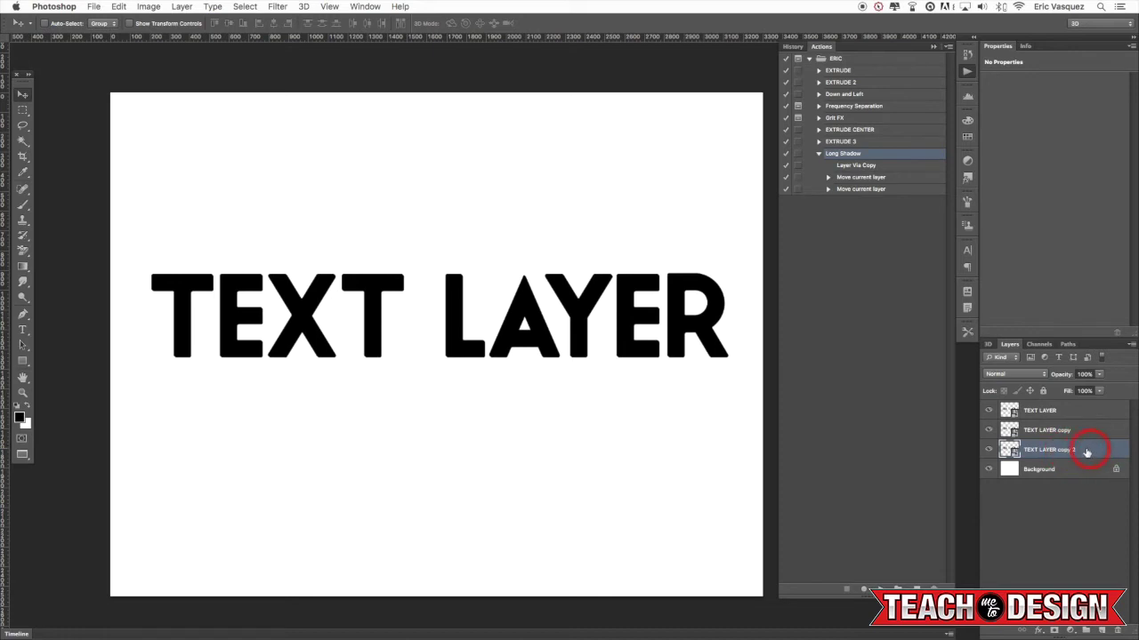
pyautogui.moveTo(579, 385); pyautogui.dragTo(587, 380)
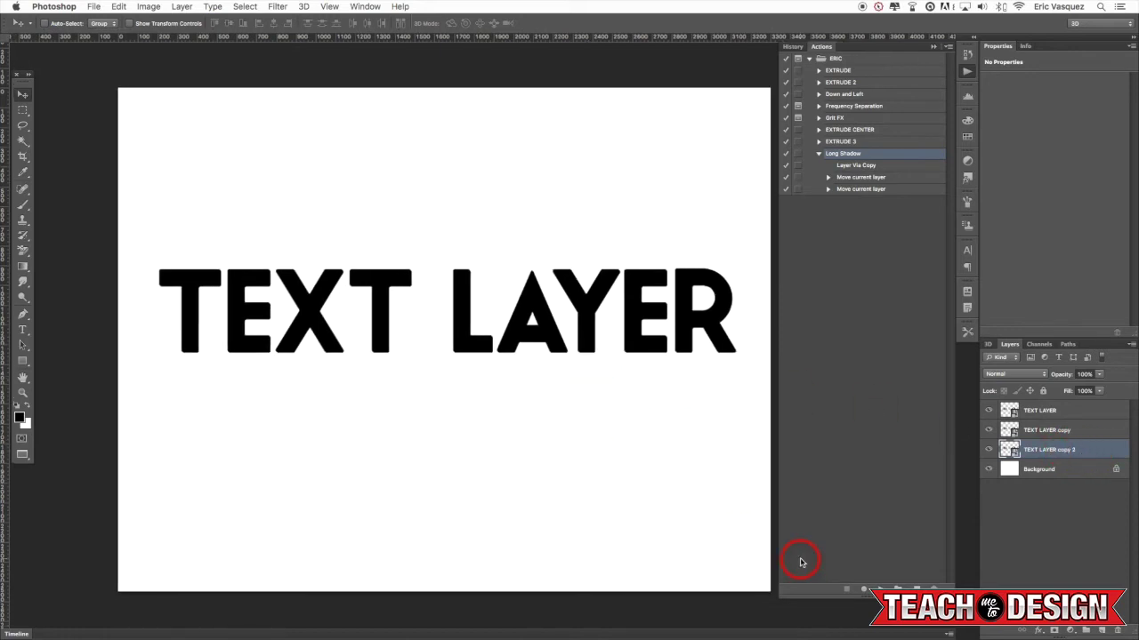
pyautogui.click(880, 588)
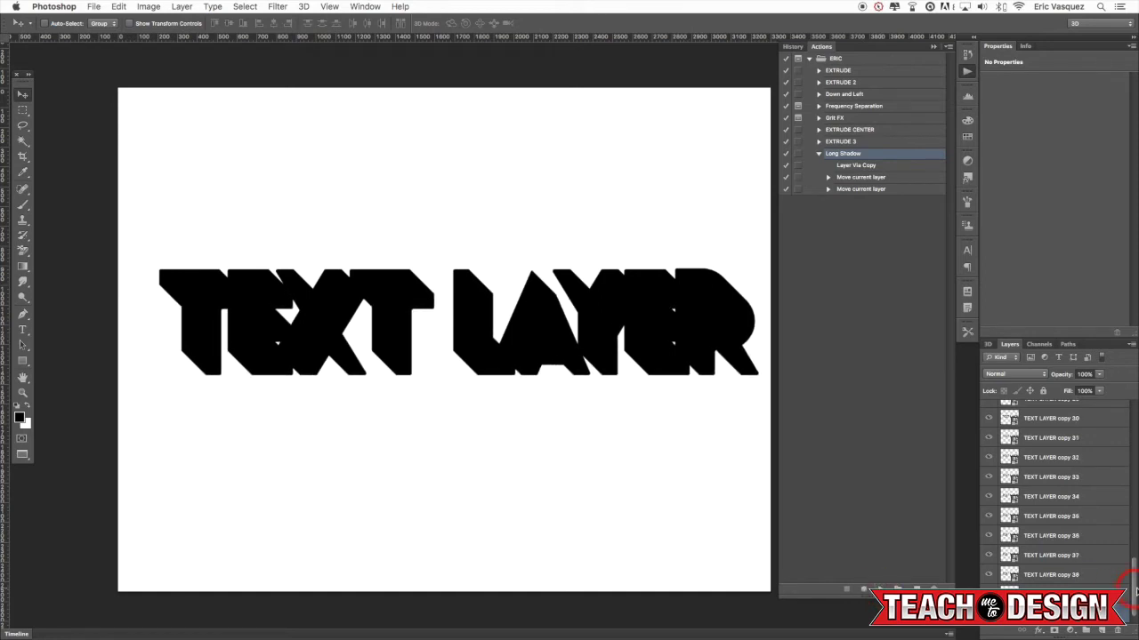
# - Group all the TEXT LAYER copies beneath the original TEXT LAYER into one layer group
pyautogui.moveTo(1135, 591); pyautogui.dragTo(1130, 383)
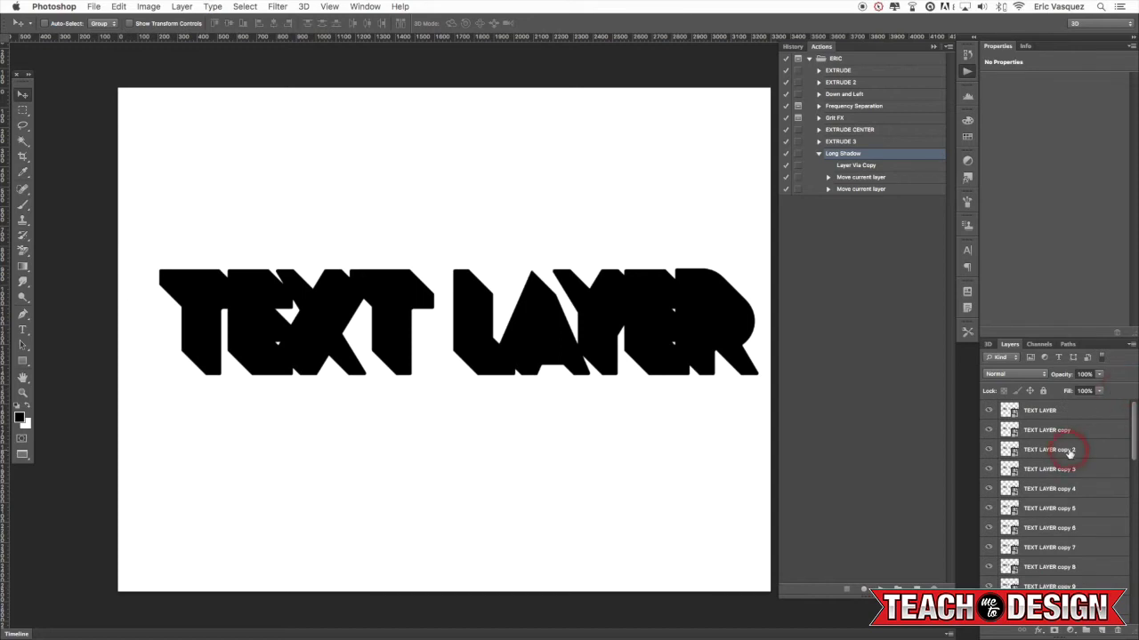
pyautogui.keyDown('shift'); pyautogui.click(1070, 434); pyautogui.keyUp('shift')
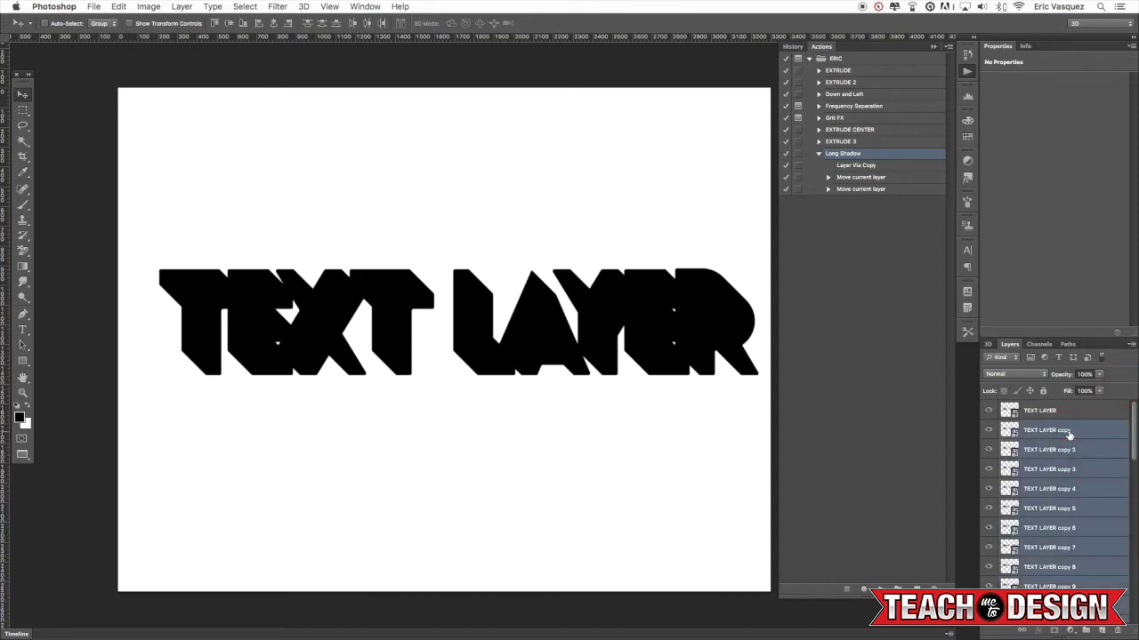
pyautogui.press('super+g')
# - Rename the new group of text copies SHADOW and set its opacity to 40%
pyautogui.doubleClick(1030, 428)
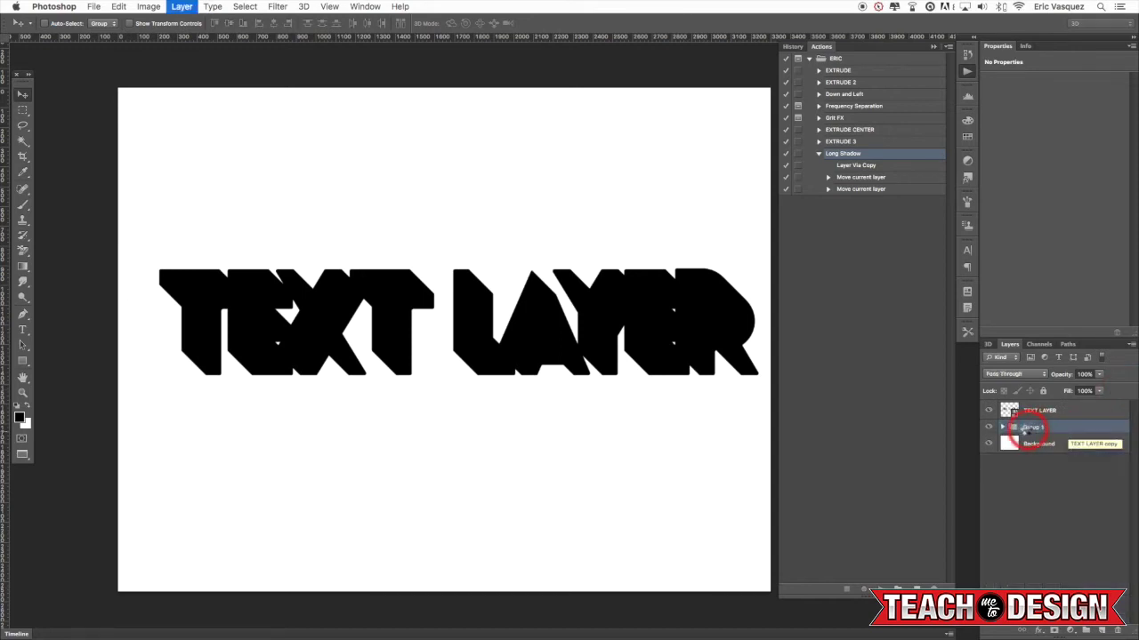
pyautogui.click(1036, 428)
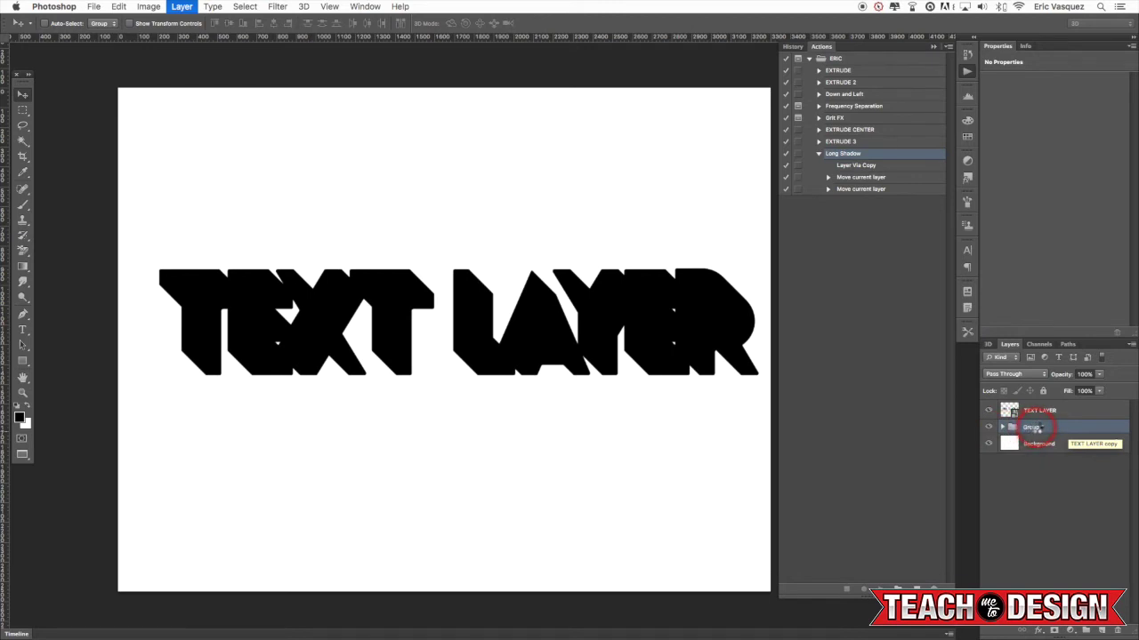
pyautogui.click(710, 419)
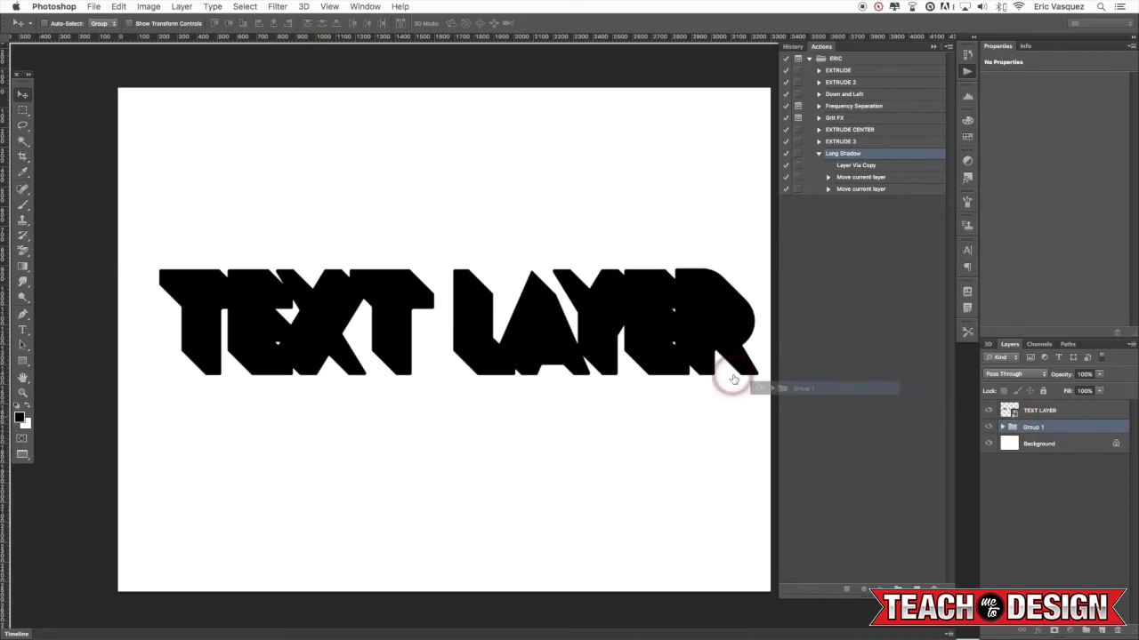
pyautogui.doubleClick(1038, 427)
pyautogui.write('SHADOW')
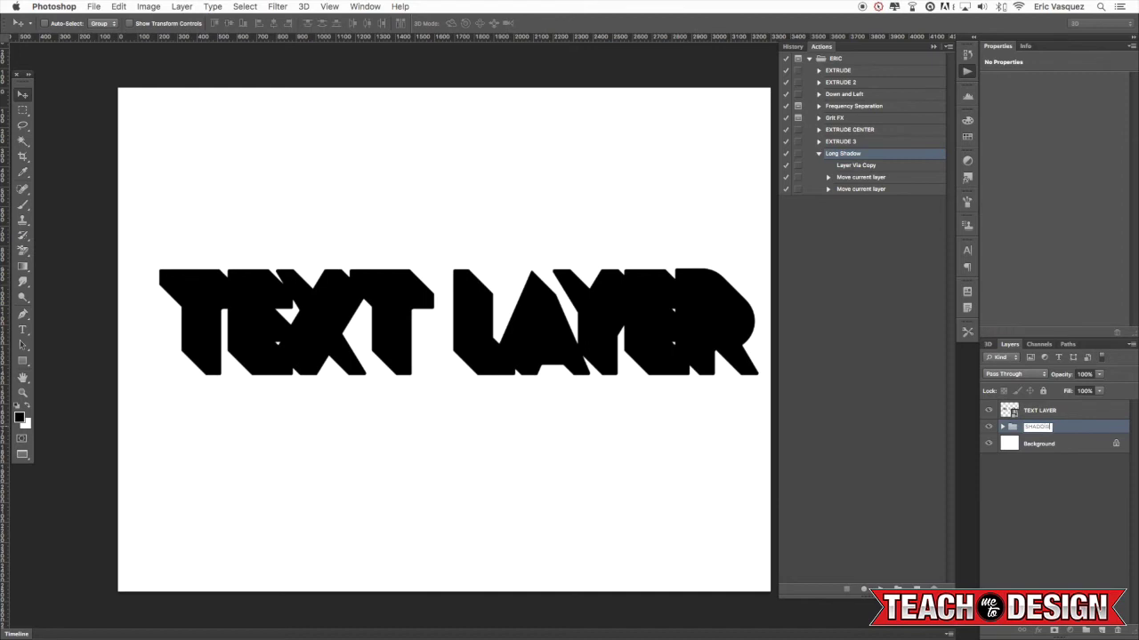
pyautogui.press('Return')
pyautogui.press('4')
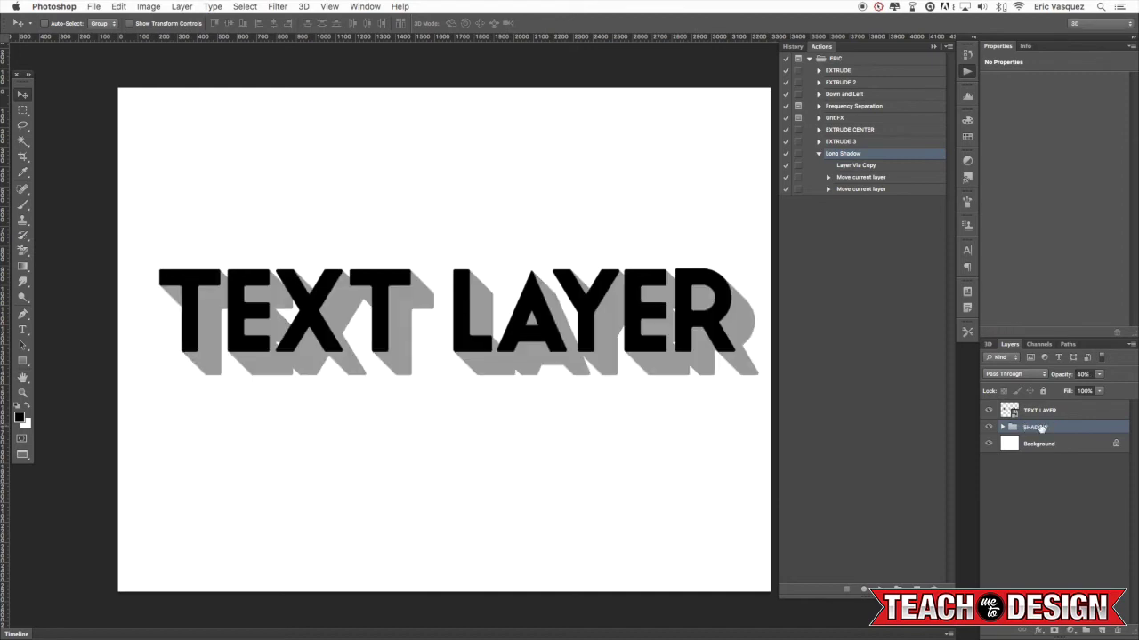
pyautogui.moveTo(634, 339); pyautogui.dragTo(628, 356)
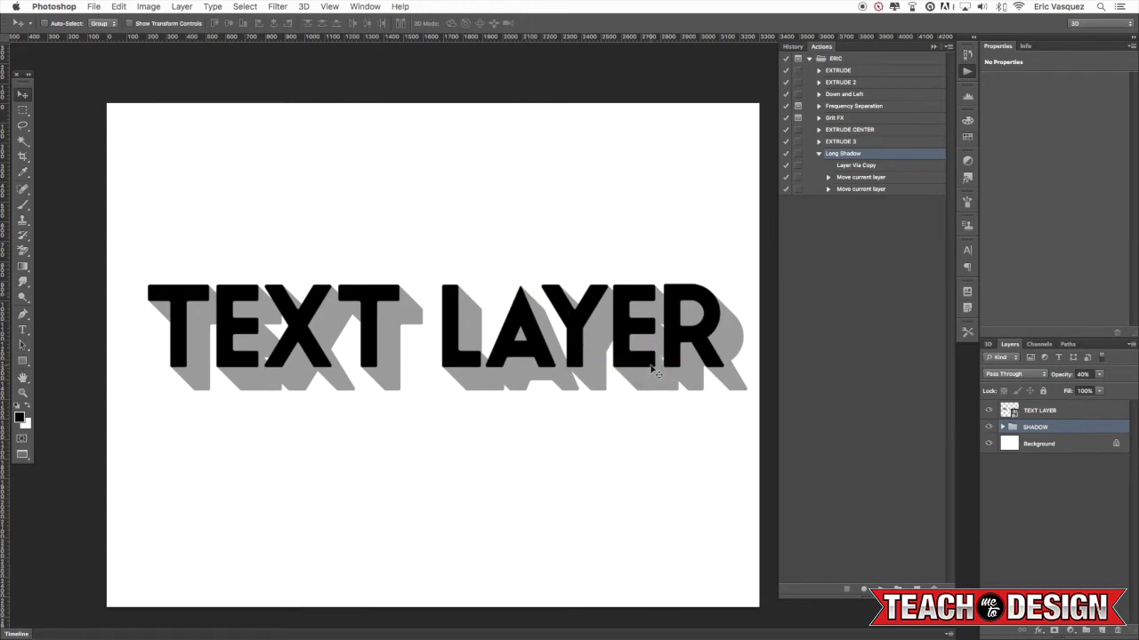
pyautogui.click(447, 353)
pyautogui.click(486, 396)
pyautogui.click(642, 396)
pyautogui.click(589, 330)
pyautogui.click(451, 301)
pyautogui.click(259, 321)
pyautogui.click(388, 312)
pyautogui.click(599, 297)
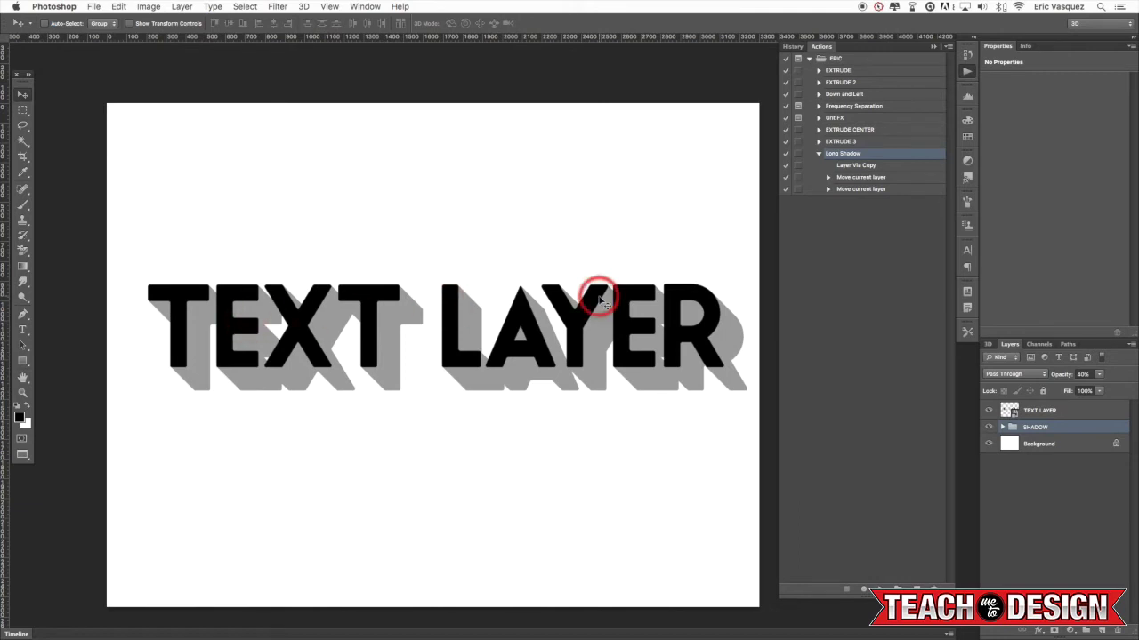
# - Open the contents of the TEXT LAYER Smart Object, replace the text with SMART and save the contents
pyautogui.click(1016, 414)
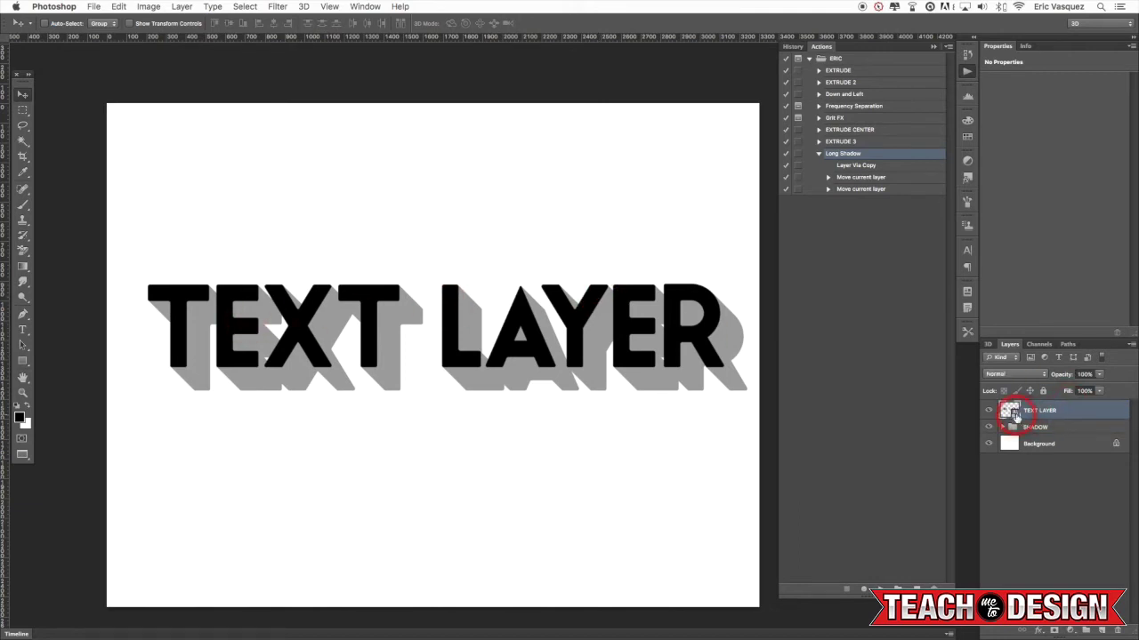
pyautogui.doubleClick(1016, 414)
pyautogui.click(501, 355)
pyautogui.click(515, 331)
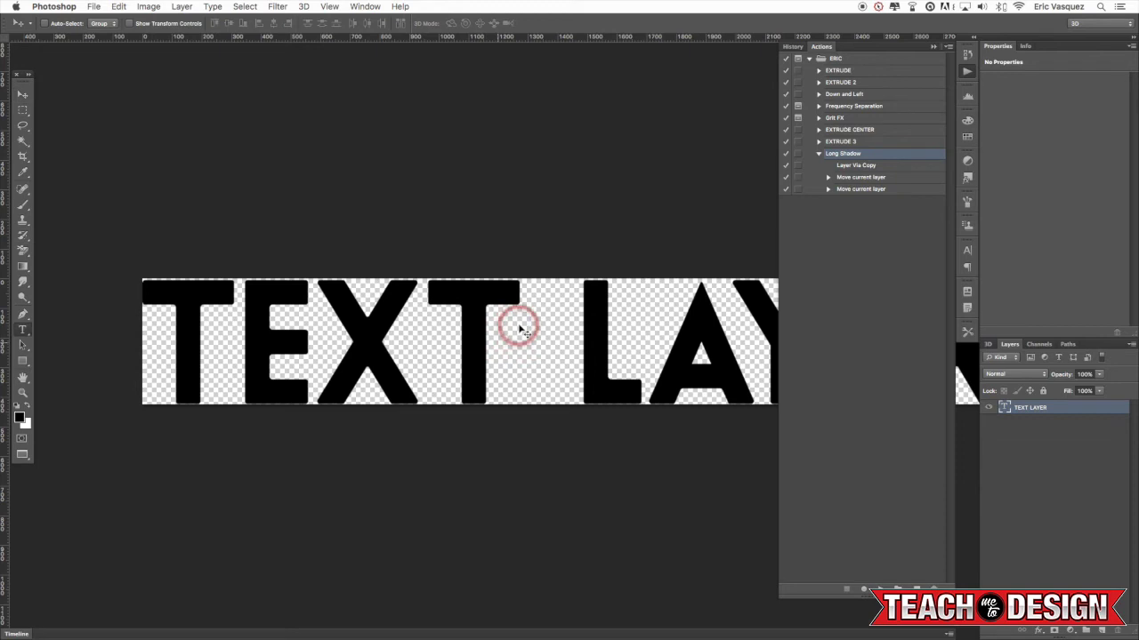
pyautogui.doubleClick(445, 320)
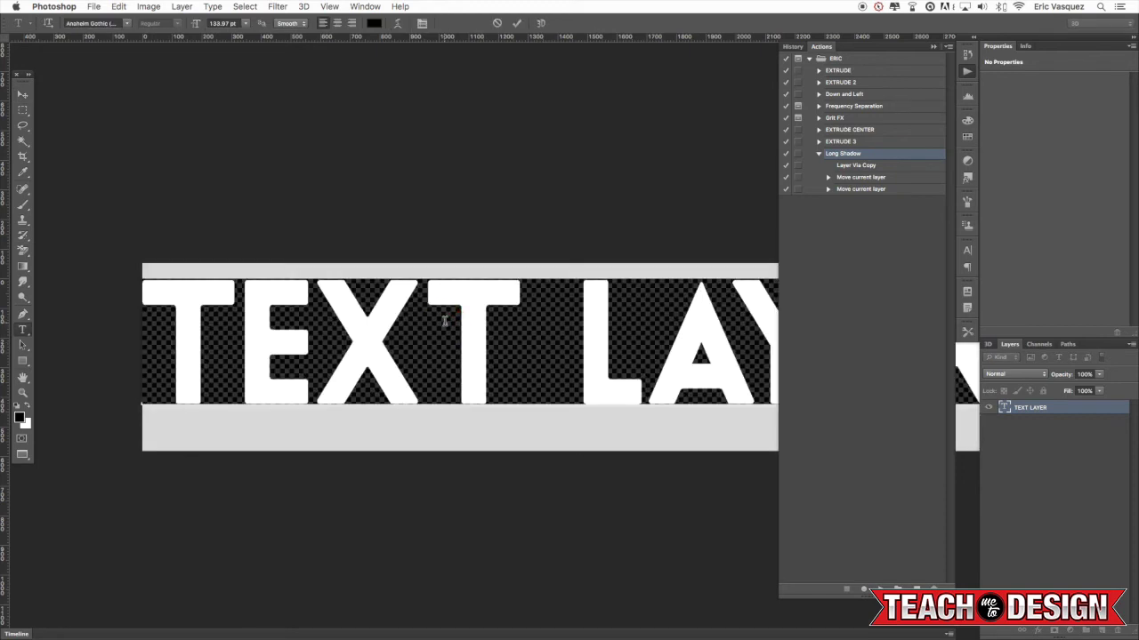
pyautogui.write('SMART')
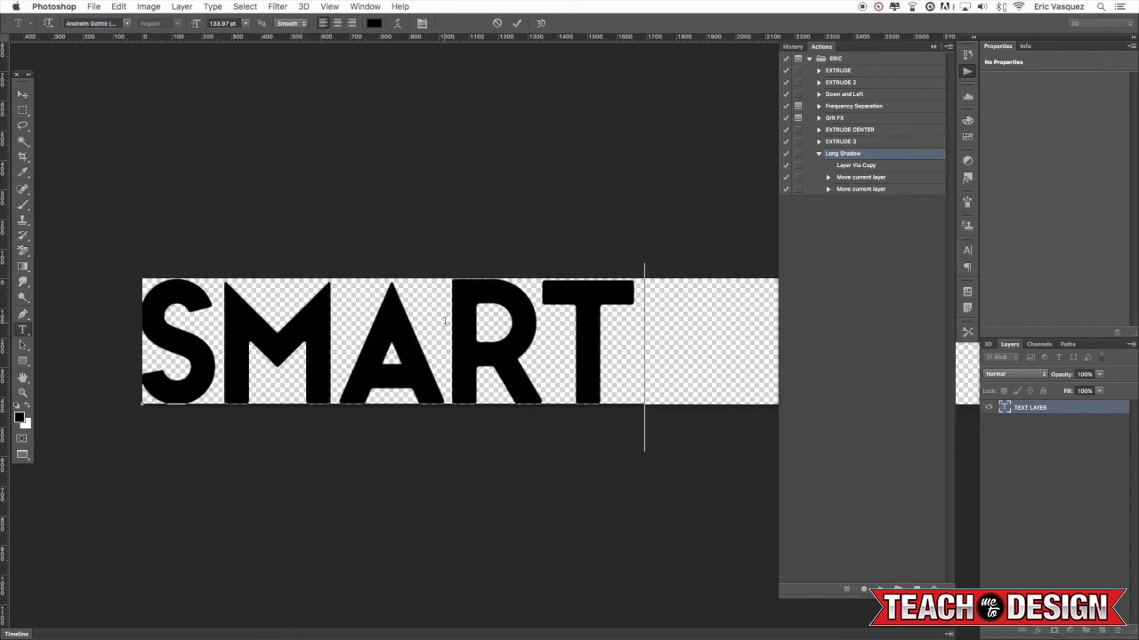
pyautogui.click(330, 250)
pyautogui.click(24, 95)
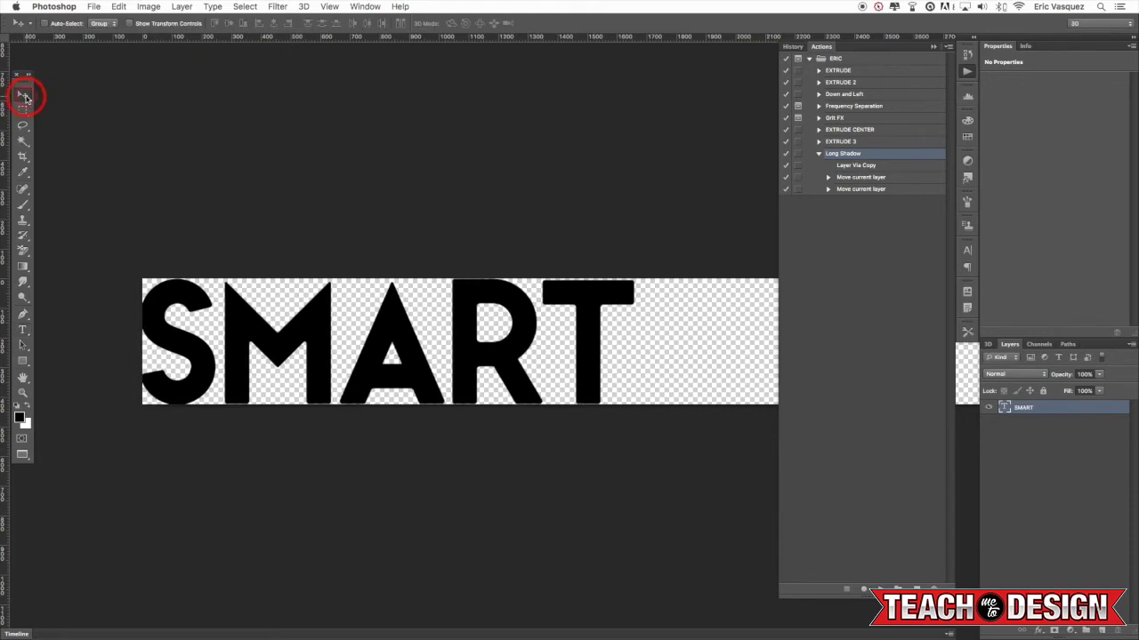
pyautogui.press('super+s')
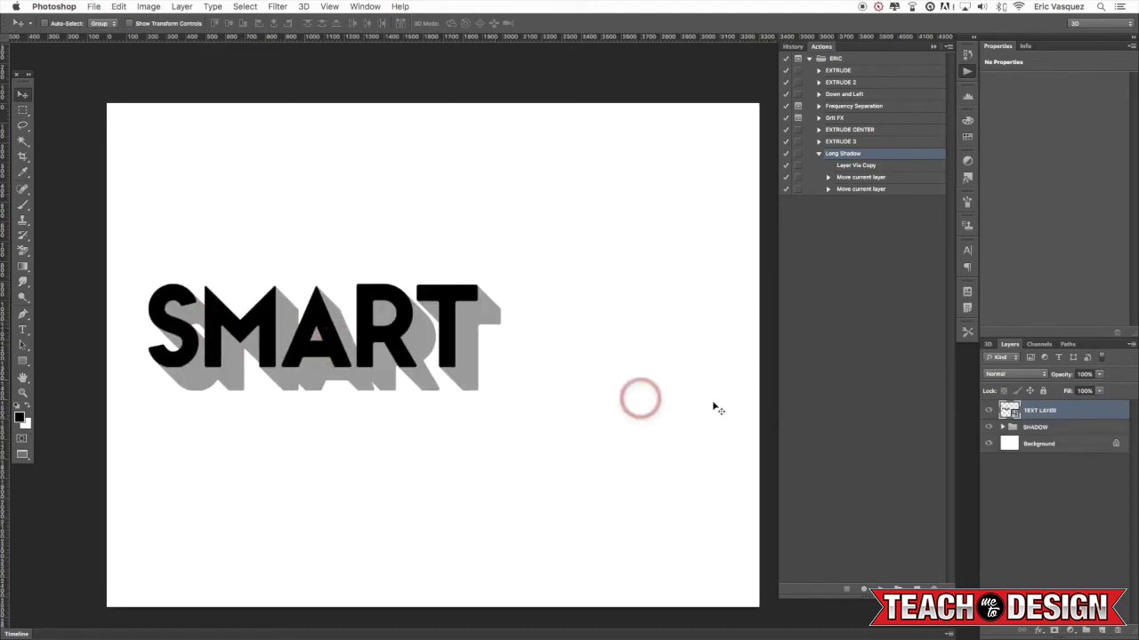
pyautogui.click(1002, 428)
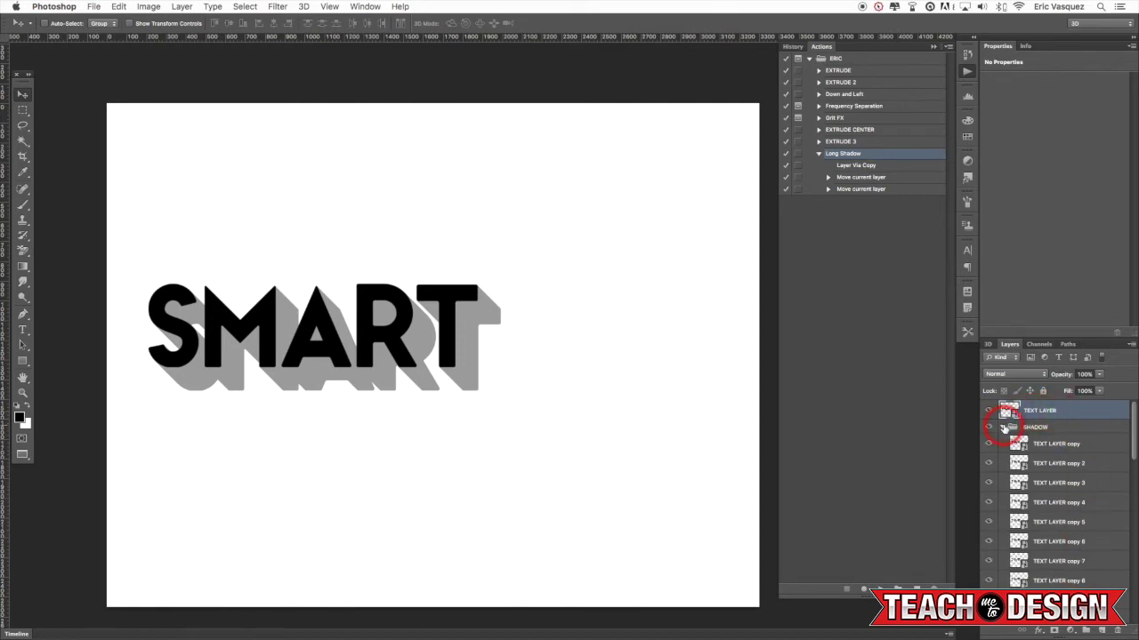
pyautogui.click(1003, 428)
pyautogui.moveTo(491, 420); pyautogui.dragTo(665, 426)
pyautogui.moveTo(623, 367); pyautogui.dragTo(674, 355)
pyautogui.press('super+z')
# - Select the TEXT LAYER and the SHADOW group together and move them to about the centre of the canvas
pyautogui.keyDown('shift'); pyautogui.click(1041, 427); pyautogui.keyUp('shift')
pyautogui.moveTo(756, 387); pyautogui.dragTo(602, 341)
pyautogui.moveTo(673, 456); pyautogui.dragTo(651, 439)
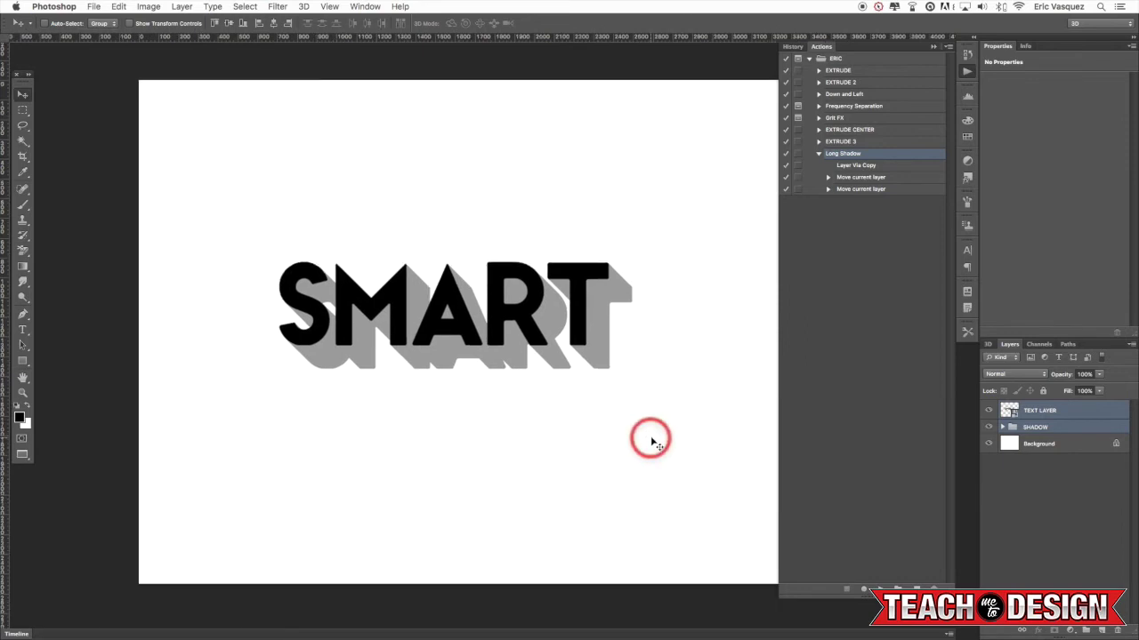
pyautogui.moveTo(667, 399); pyautogui.dragTo(653, 408)
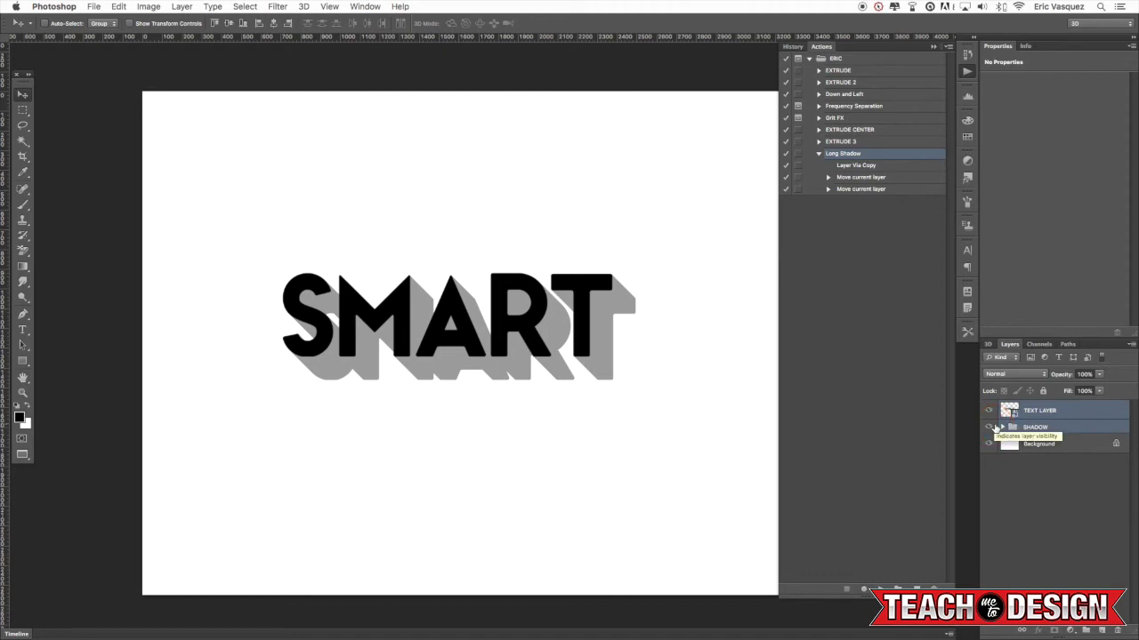
# - Delete the TEXT LAYER and the SHADOW group, keeping only the Background layer
pyautogui.click(989, 428)
pyautogui.press('Delete')
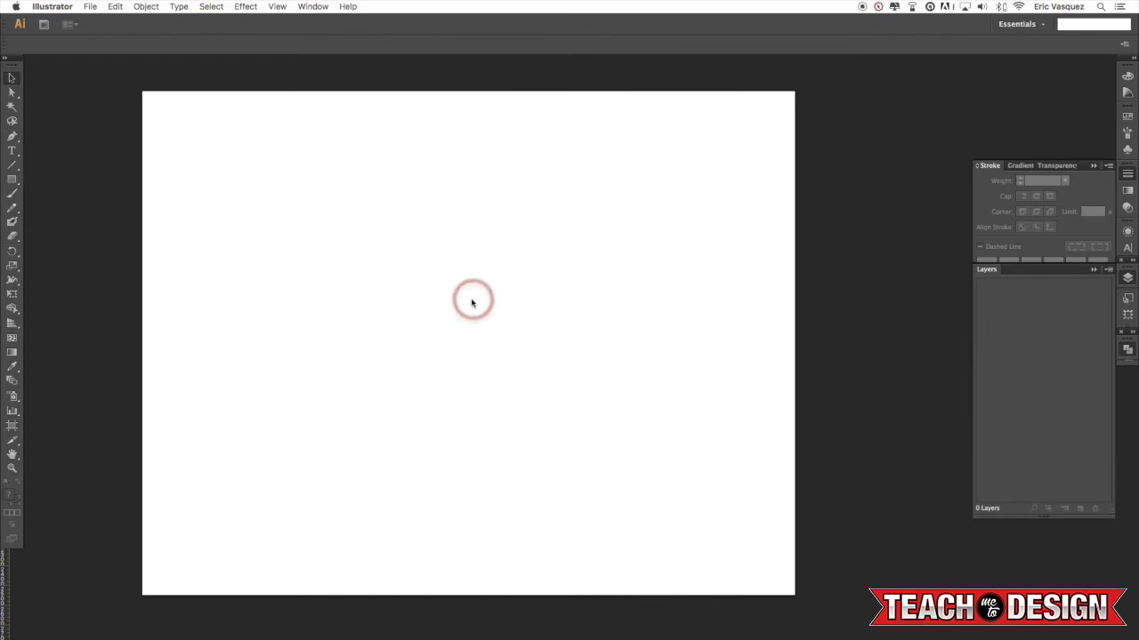
# - Open the file Diamond_Shape.ai from the Desktop in Illustrator
pyautogui.click(90, 5)
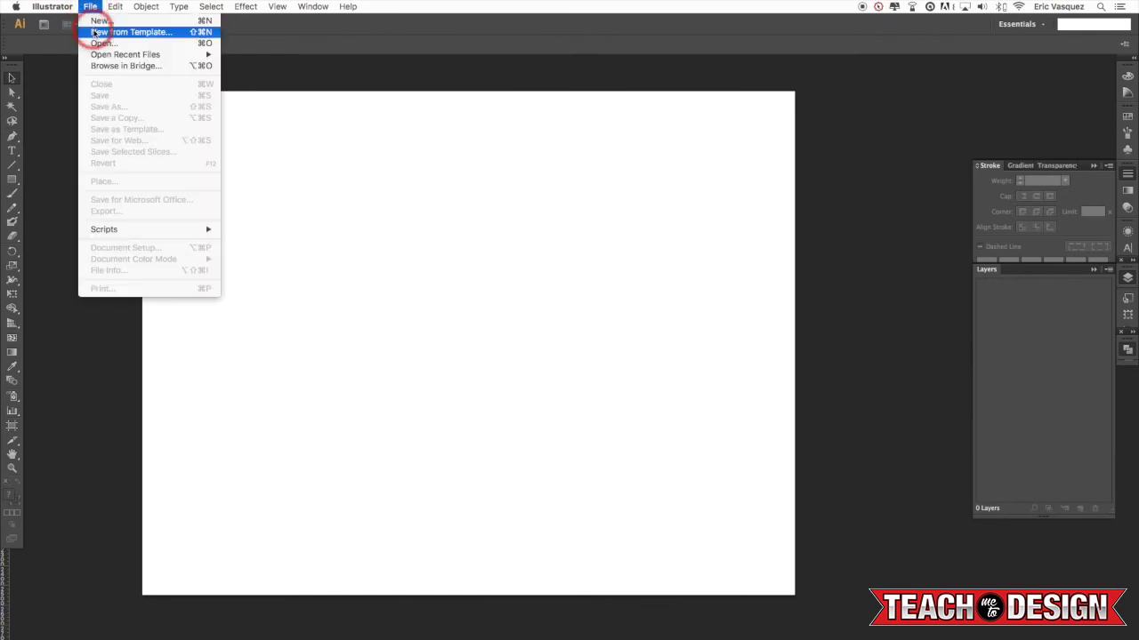
pyautogui.click(101, 44)
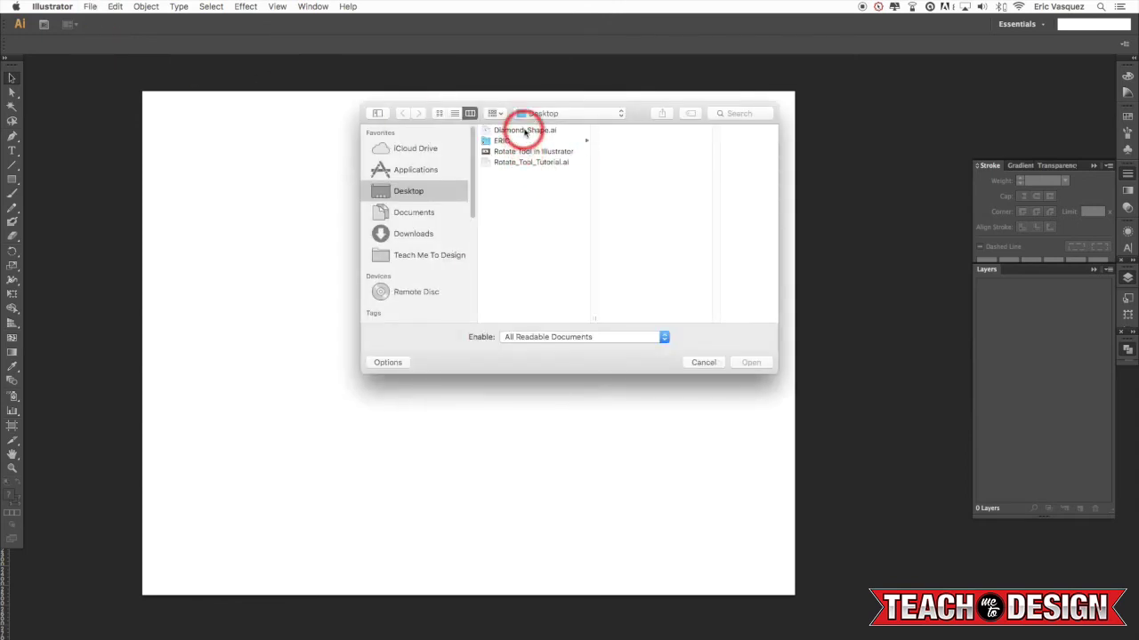
pyautogui.click(525, 131)
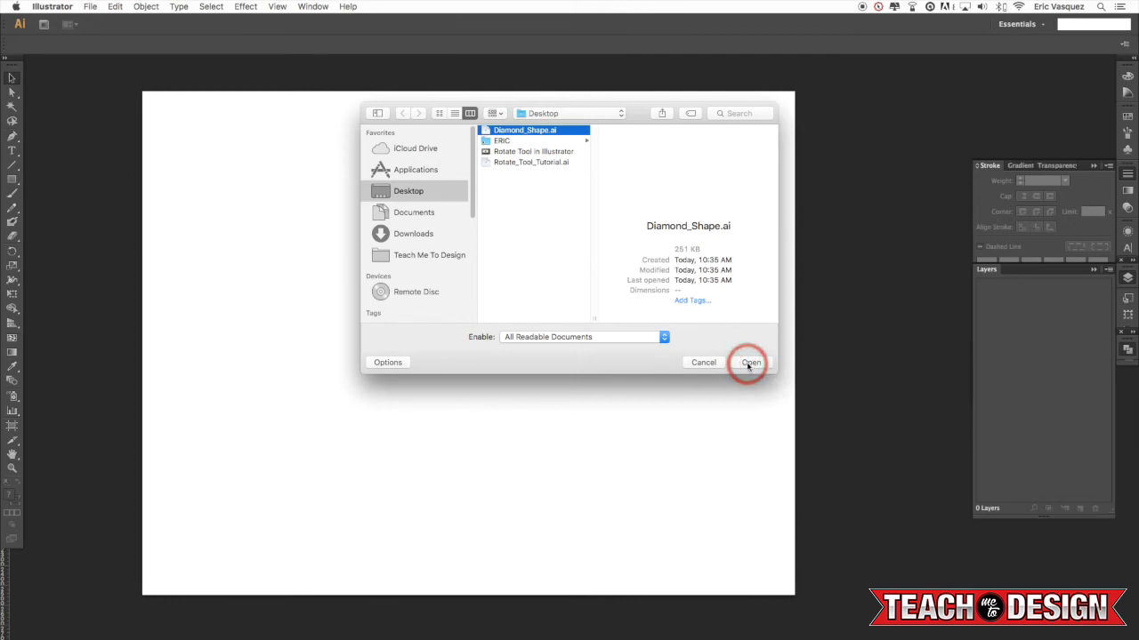
pyautogui.click(750, 363)
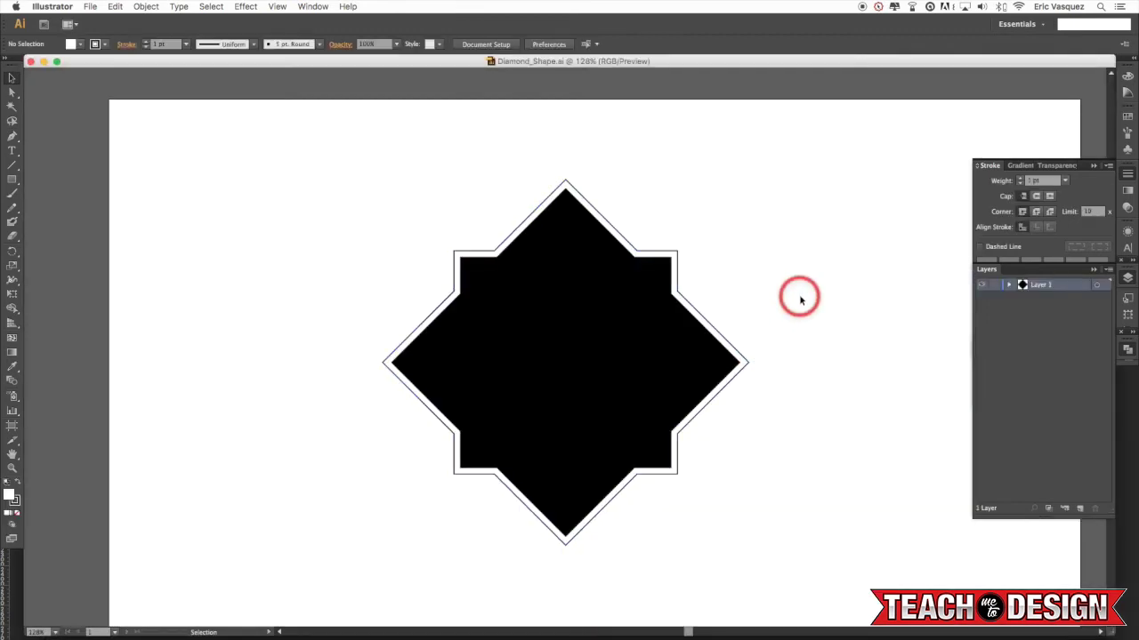
# - Select the whole diamond artwork, including its outline, and copy it
pyautogui.moveTo(813, 230); pyautogui.dragTo(305, 564)
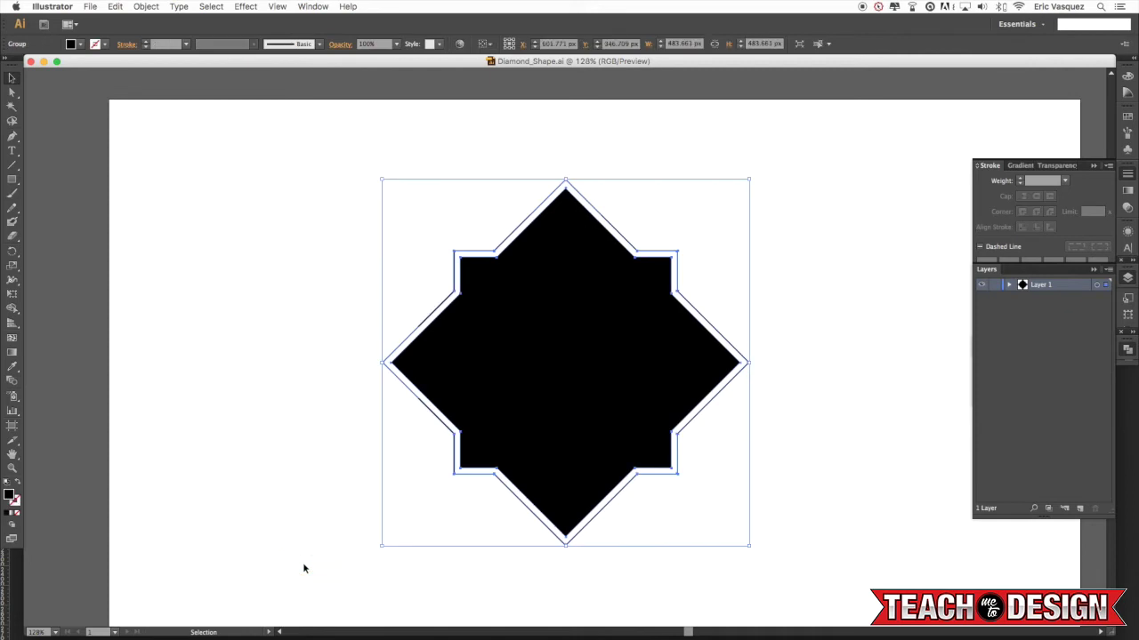
pyautogui.press('a')
pyautogui.press('v')
pyautogui.press('a')
# - Switch to Photoshop, paste the copied diamond artwork as a Smart Object and commit its placement
pyautogui.press('super+Tab')
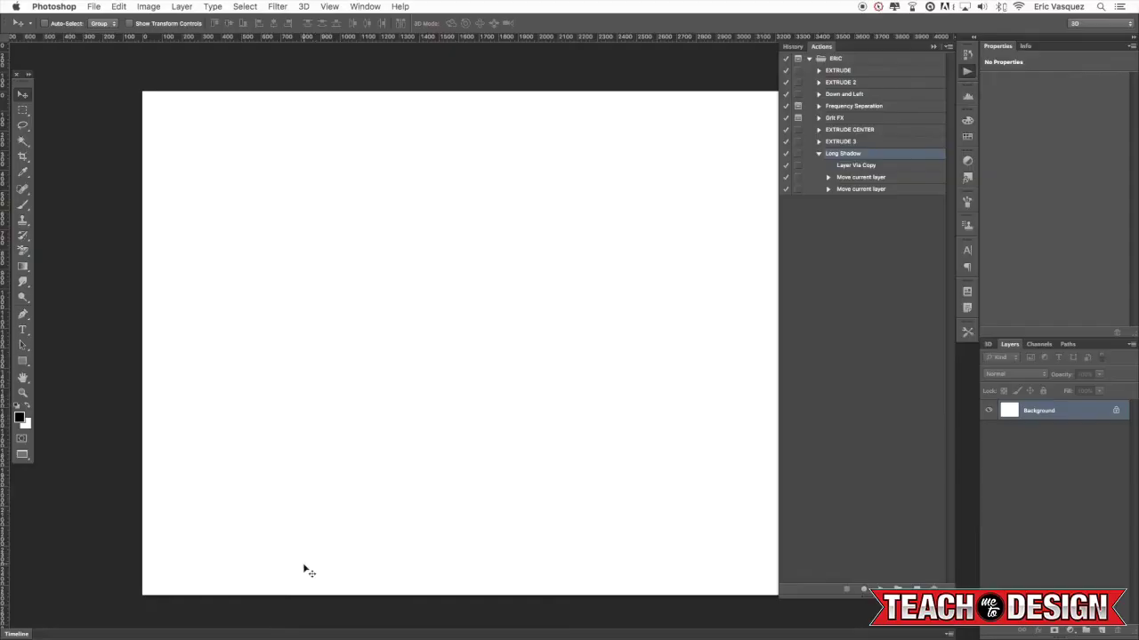
pyautogui.click(397, 448)
pyautogui.press('super+v')
pyautogui.click(611, 290)
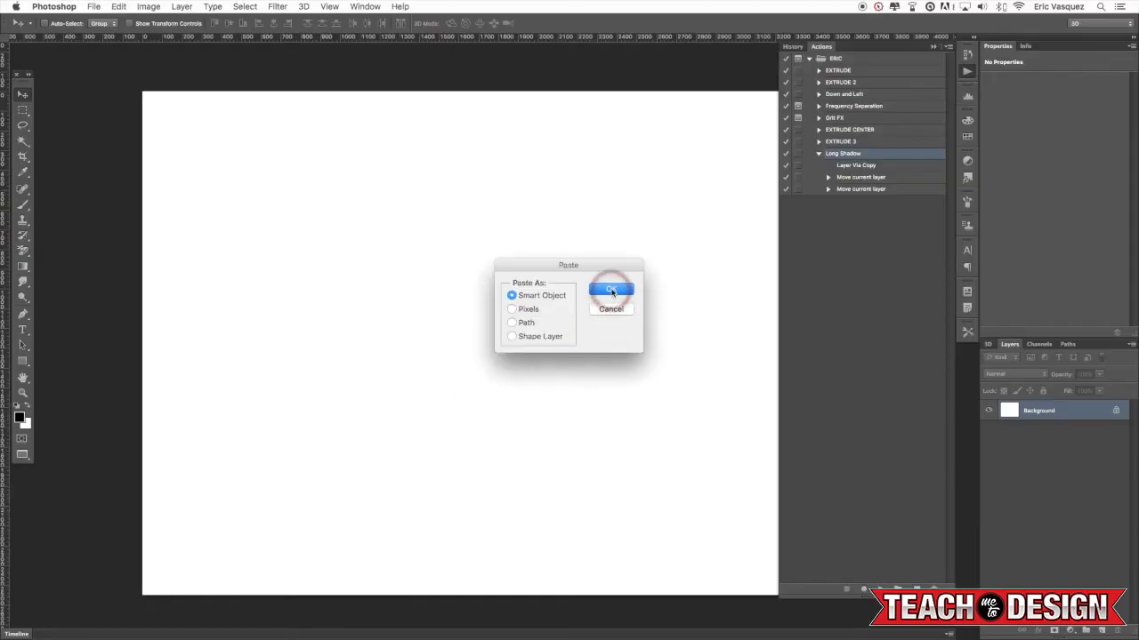
pyautogui.moveTo(610, 289); pyautogui.dragTo(536, 292)
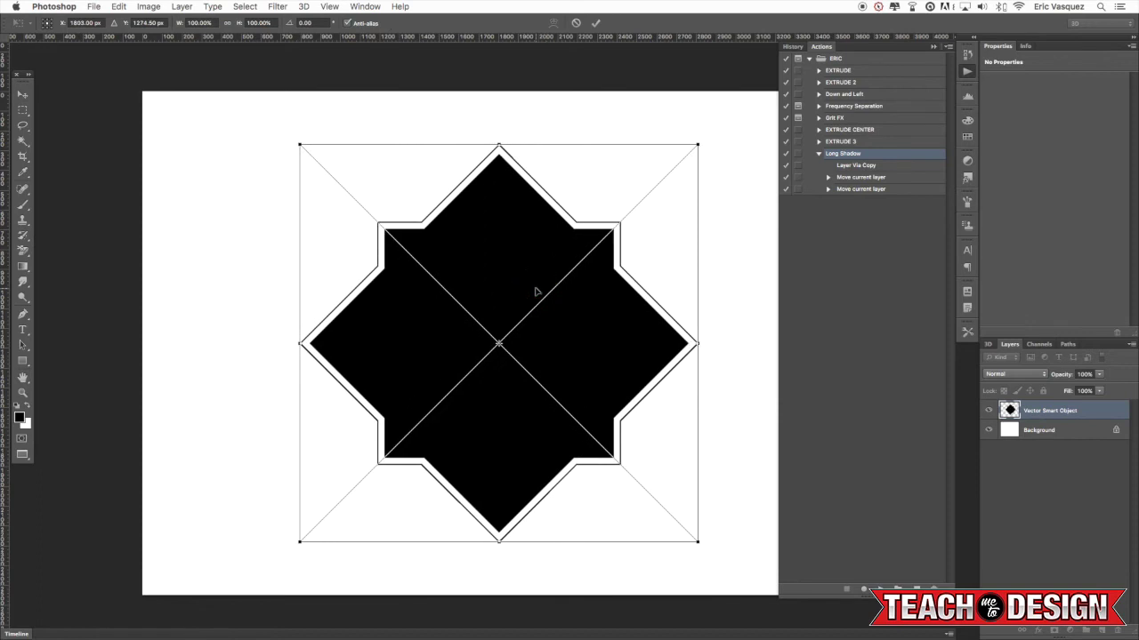
pyautogui.press('Return')
# - Scale the pasted Vector Smart Object down with Free Transform and apply the transformation
pyautogui.click(1073, 416)
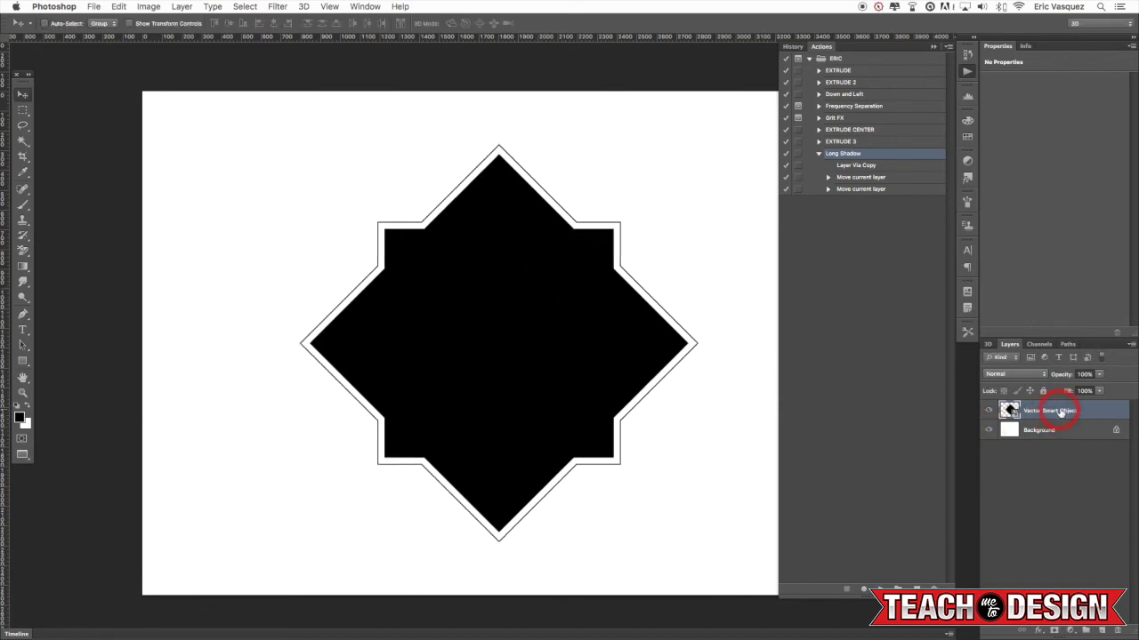
pyautogui.click(670, 329)
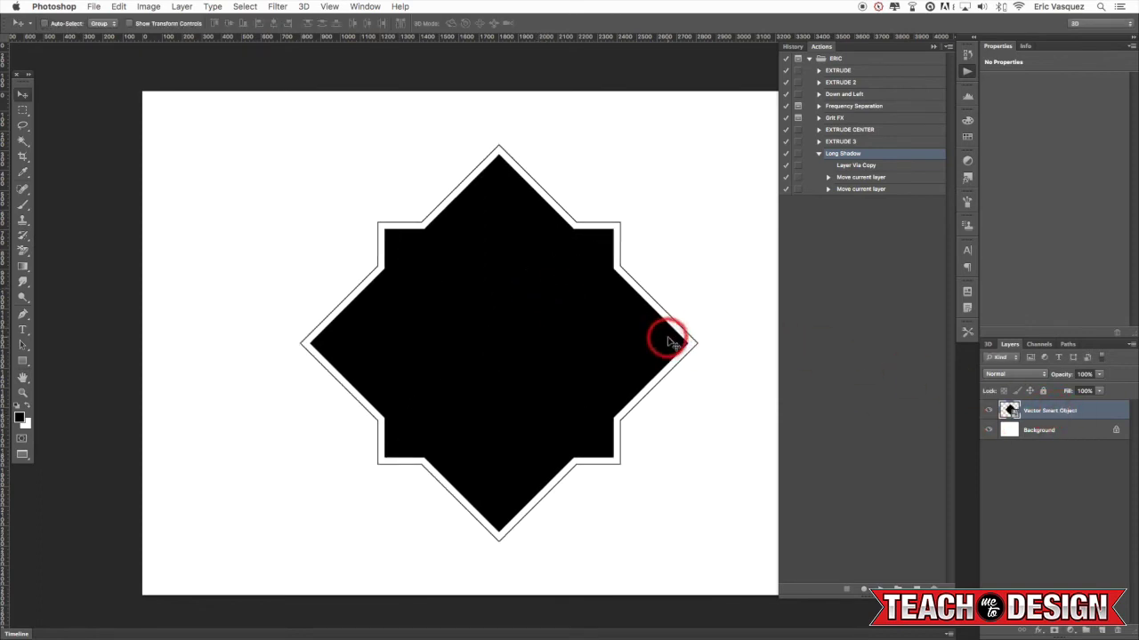
pyautogui.press('super+minus')
pyautogui.press('super+minus')
pyautogui.press('super+t')
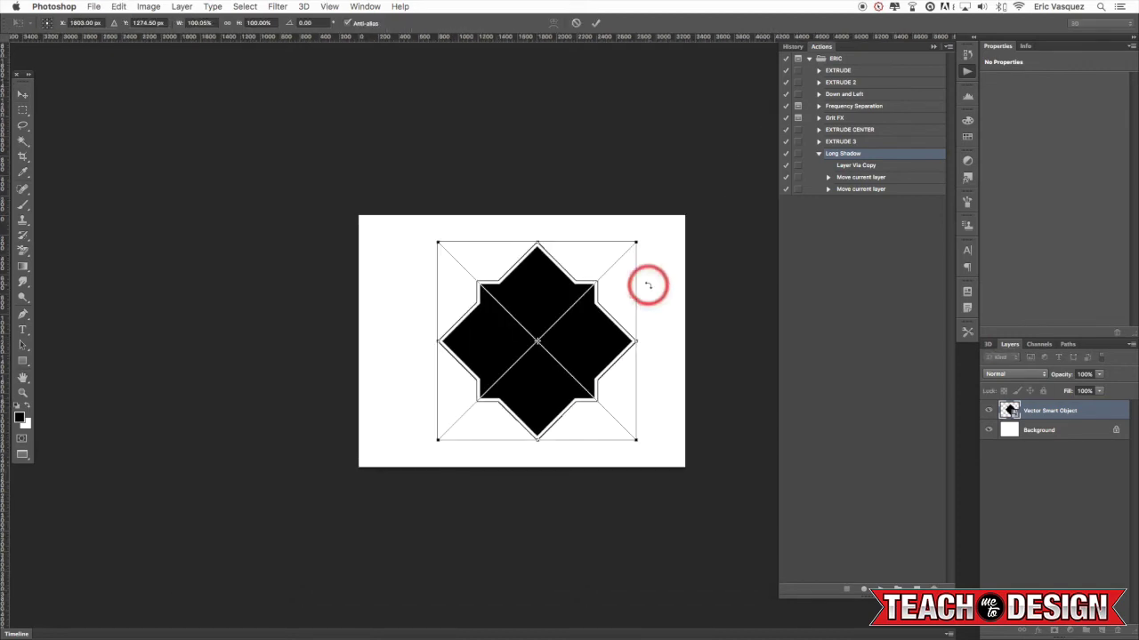
pyautogui.moveTo(642, 248); pyautogui.dragTo(603, 310)
pyautogui.doubleClick(756, 134)
pyautogui.press('super+t')
pyautogui.press('Return')
# - Enlarge the Vector Smart Object with Free Transform so the diamond nearly fills the canvas height
pyautogui.press('super+plus')
pyautogui.moveTo(544, 338); pyautogui.dragTo(528, 342)
pyautogui.press('super+t')
pyautogui.moveTo(576, 415); pyautogui.dragTo(647, 429)
pyautogui.press('Return')
pyautogui.press('super+plus')
pyautogui.moveTo(707, 389); pyautogui.dragTo(615, 364)
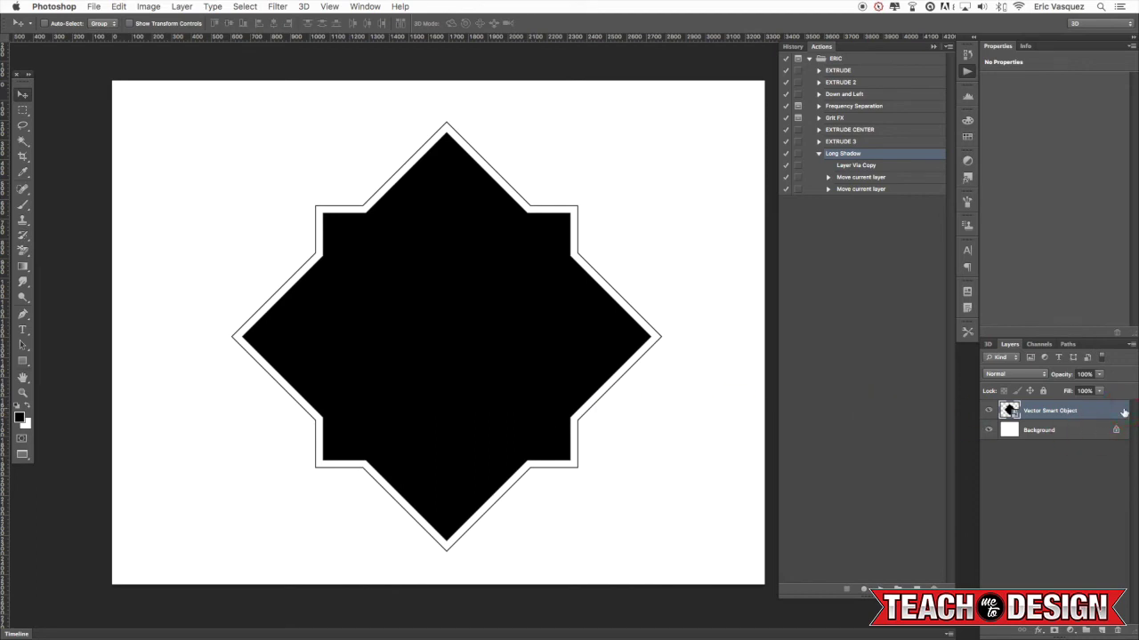
# - Preview a red Color Overlay at 100% opacity on the Vector Smart Object without applying it
pyautogui.doubleClick(1124, 412)
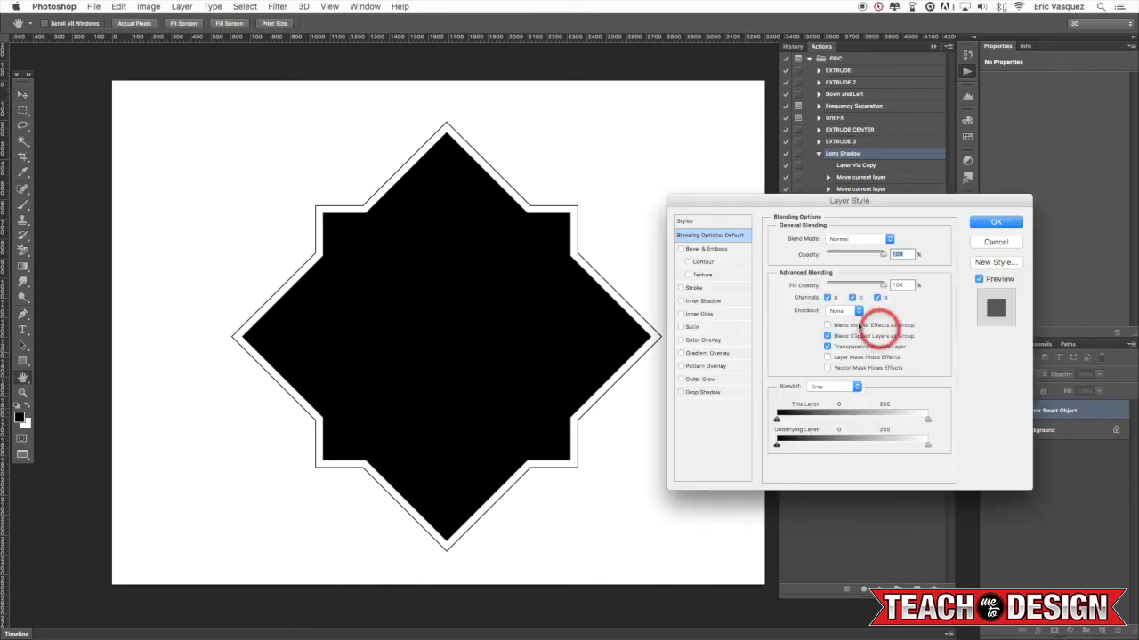
pyautogui.click(700, 342)
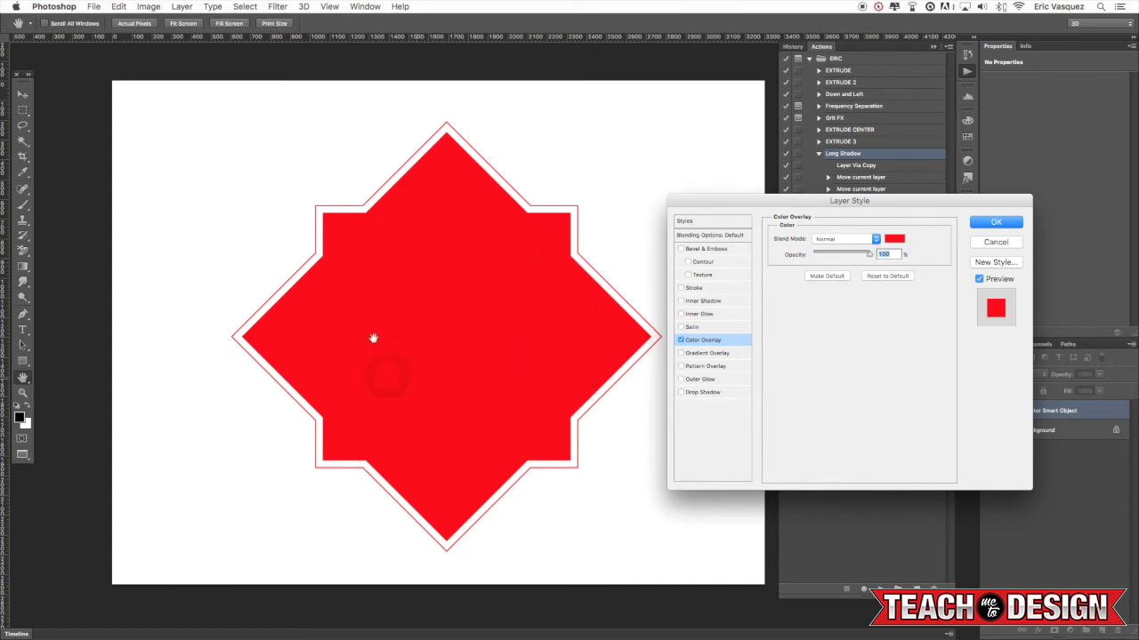
pyautogui.click(1002, 243)
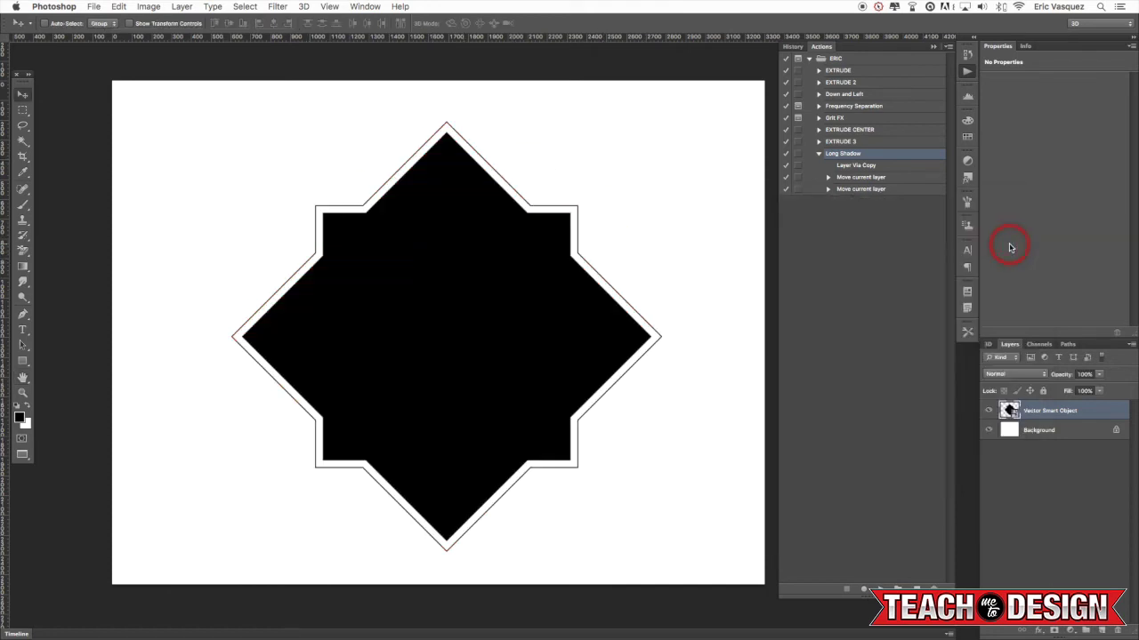
pyautogui.hscroll(1, 678, 342)
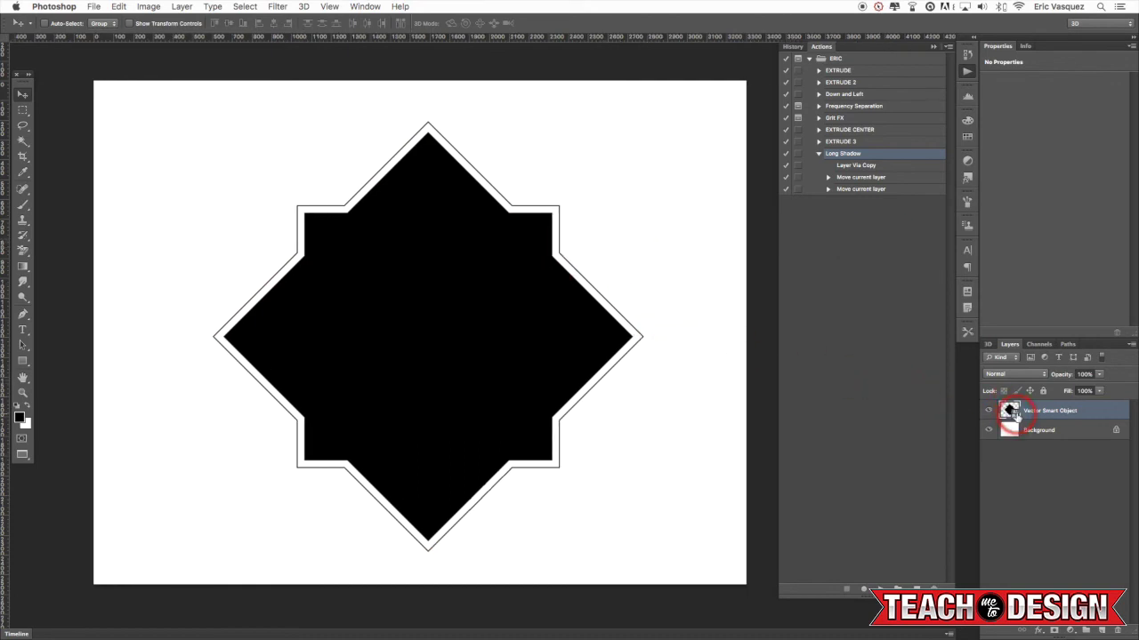
# - Open the contents of the Vector Smart Object for editing in Illustrator
pyautogui.doubleClick(1010, 411)
pyautogui.click(724, 254)
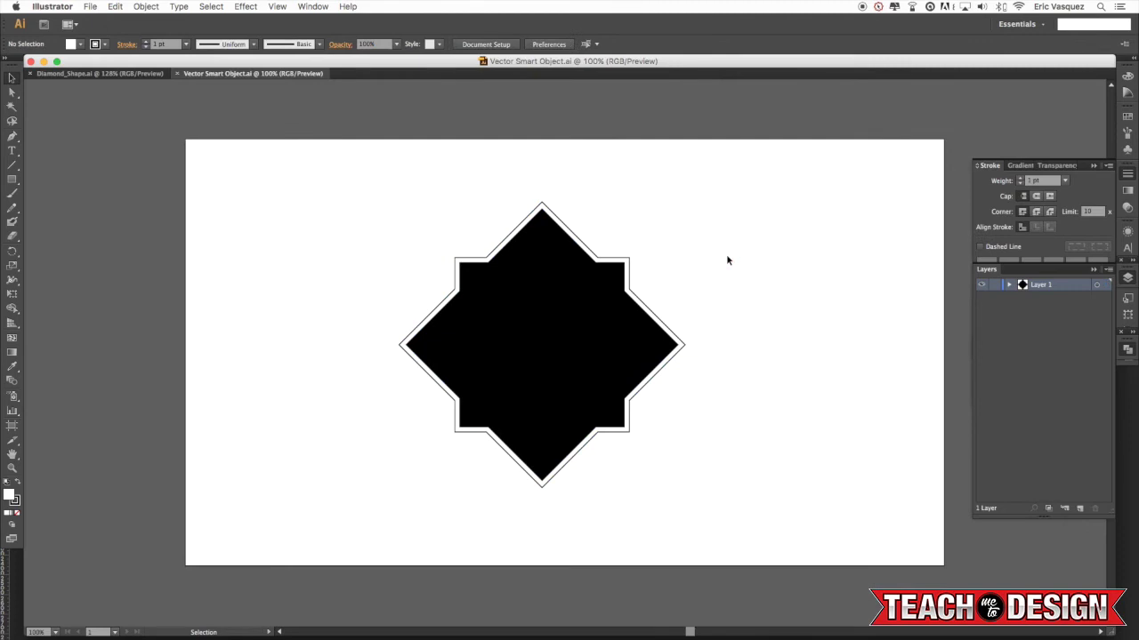
pyautogui.press('super+equal')
pyautogui.click(797, 209)
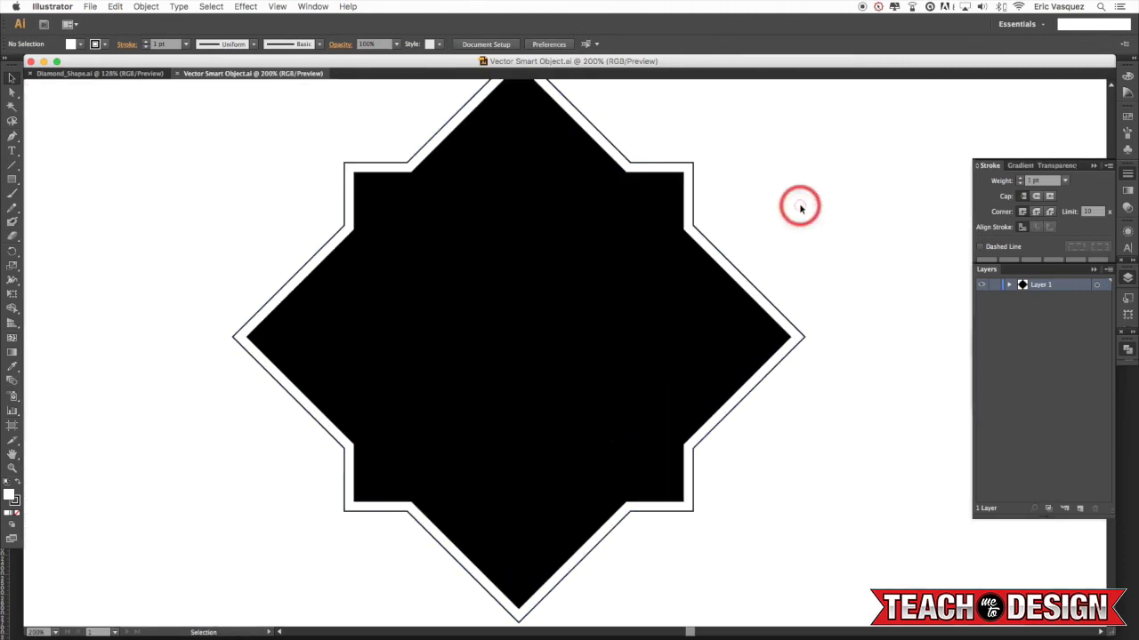
pyautogui.moveTo(808, 202); pyautogui.dragTo(780, 236)
# - Recolor the thin outer outline around the black diamond by setting its fill to a pinkish red
pyautogui.click(560, 283)
pyautogui.press('a')
pyautogui.click(560, 287)
pyautogui.click(560, 289)
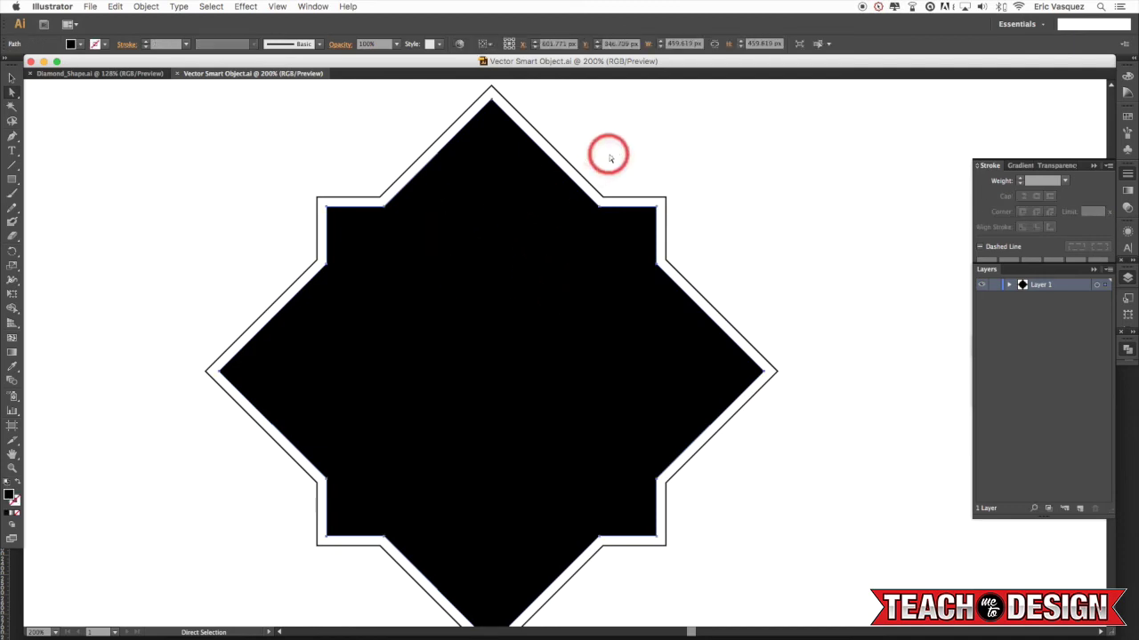
pyautogui.click(631, 196)
pyautogui.doubleClick(11, 499)
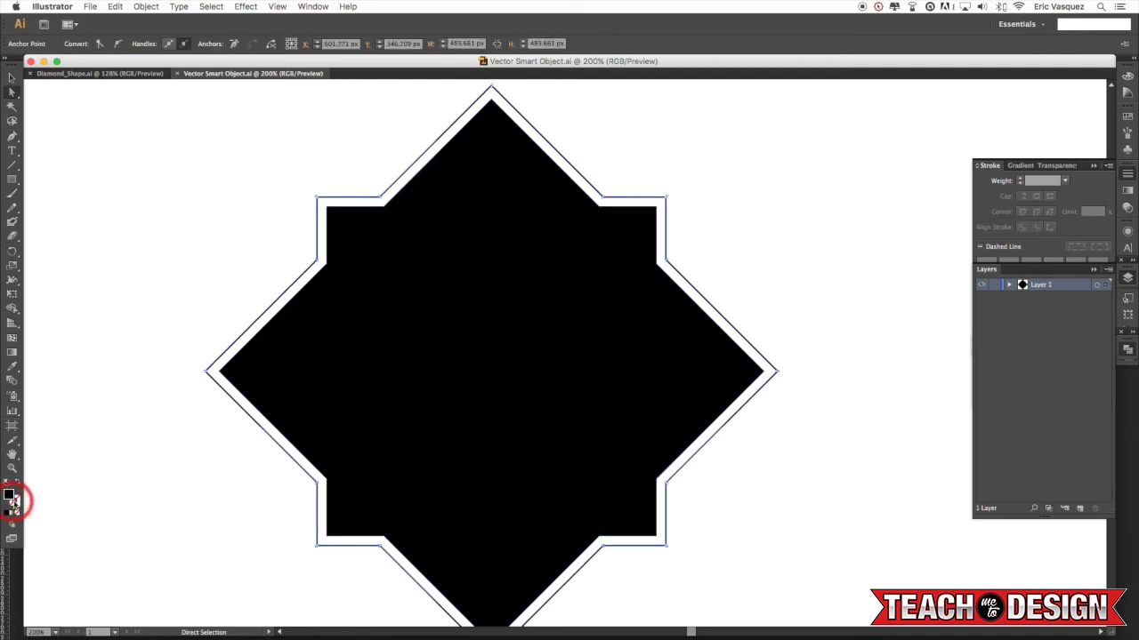
pyautogui.click(978, 208)
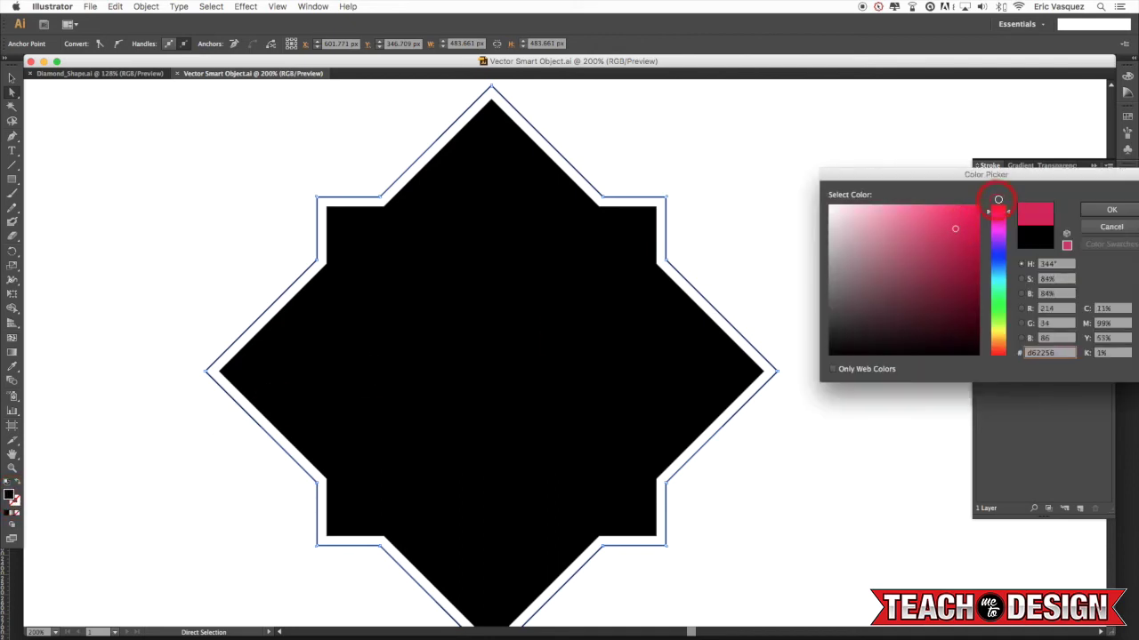
pyautogui.click(1111, 210)
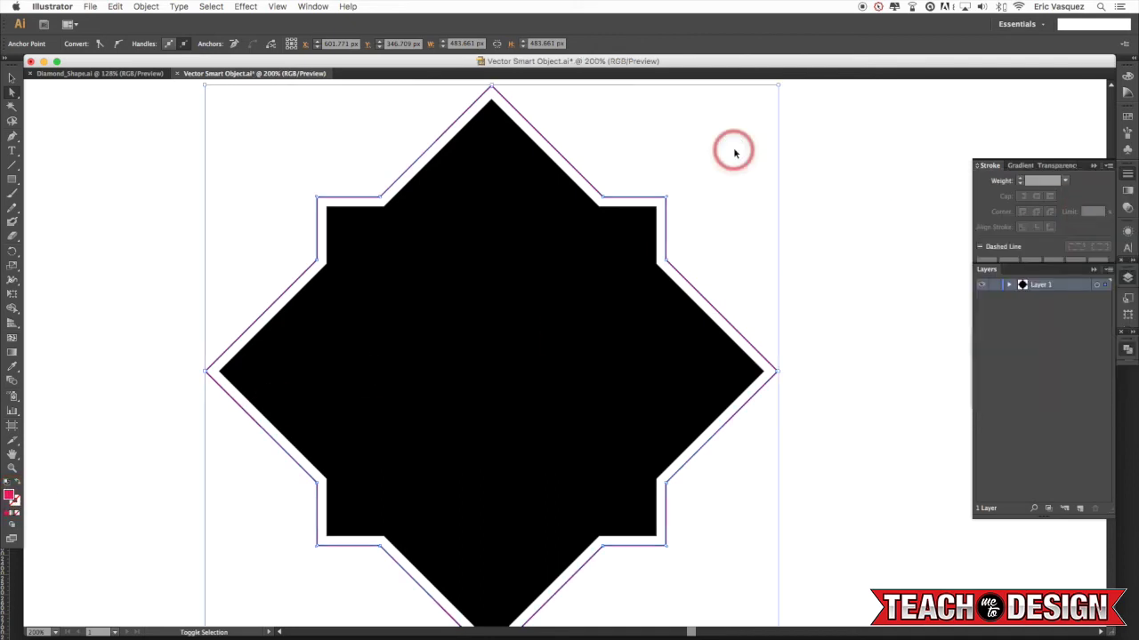
# - Deselect the outline, save the Smart Object's artwork and switch back to Photoshop
pyautogui.click(735, 153)
pyautogui.press('v')
pyautogui.press('super+s')
pyautogui.press('a')
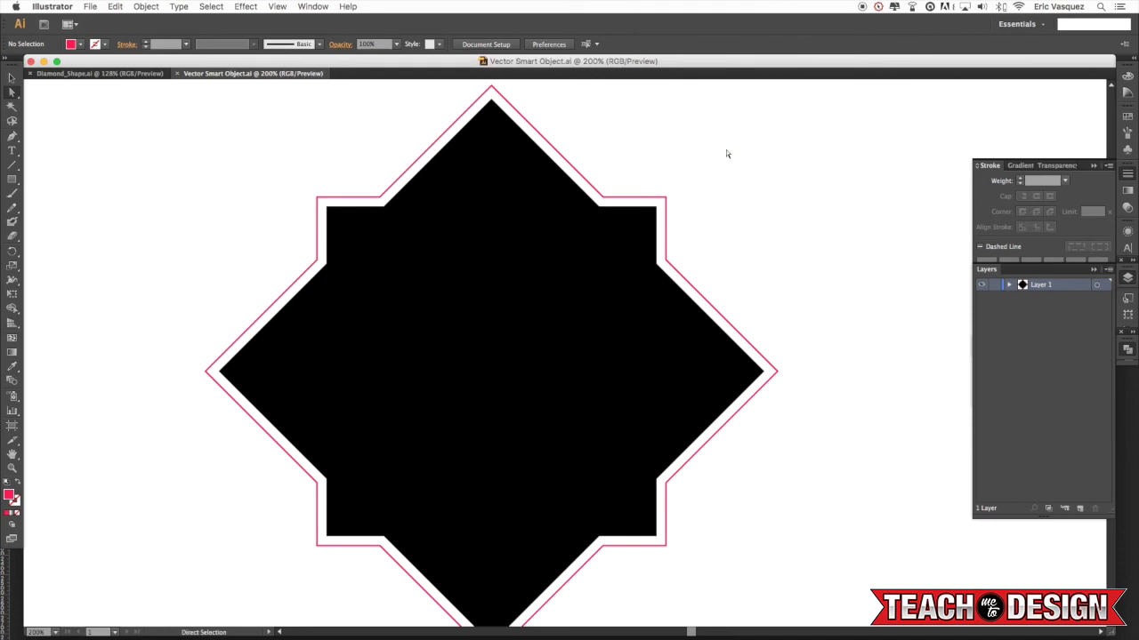
pyautogui.press('super+Tab')
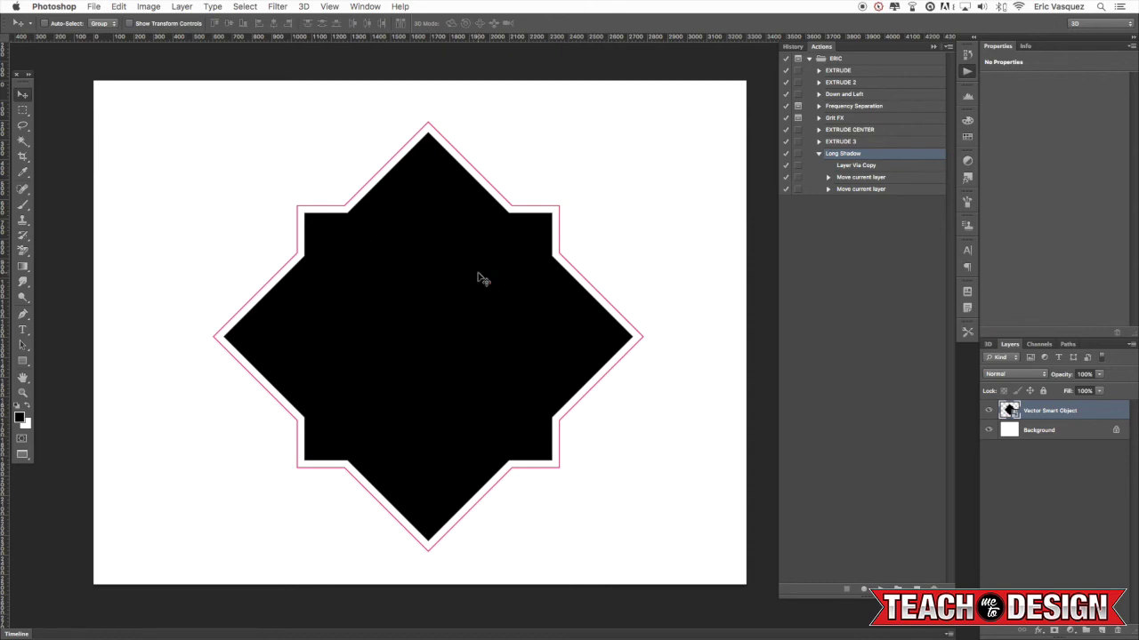
pyautogui.click(509, 294)
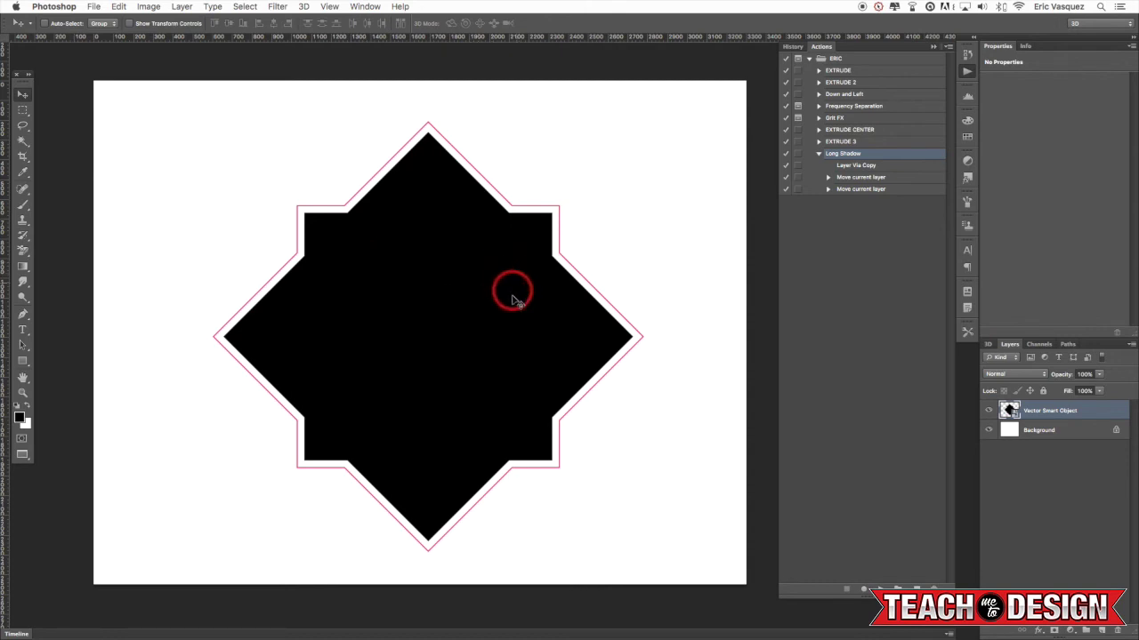
pyautogui.press('super+Tab')
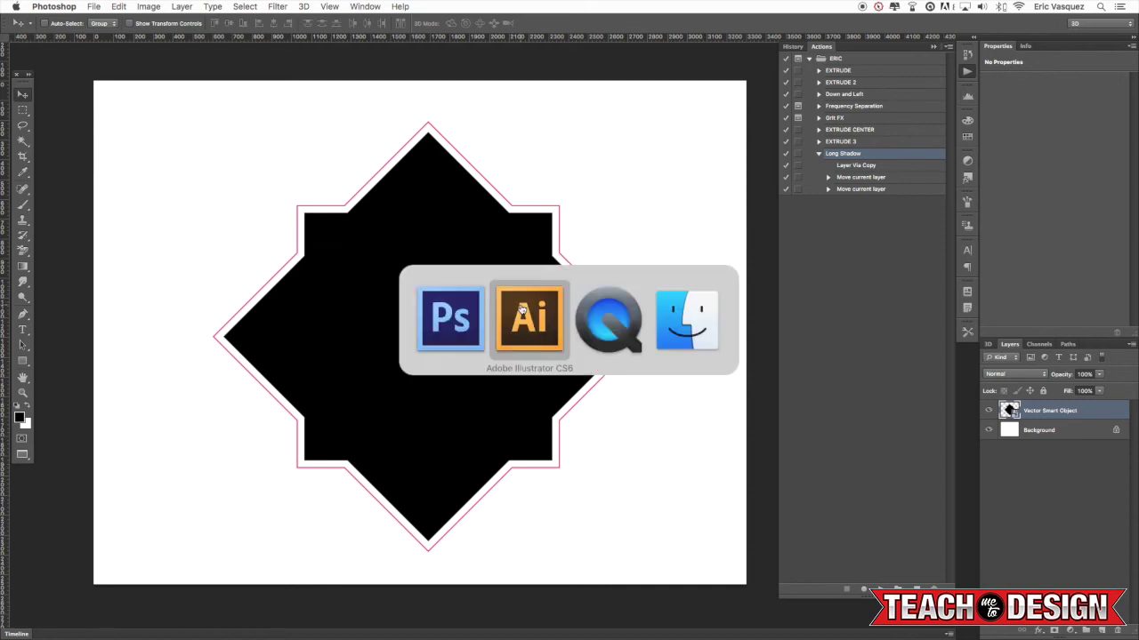
pyautogui.click(483, 300)
pyautogui.click(749, 274)
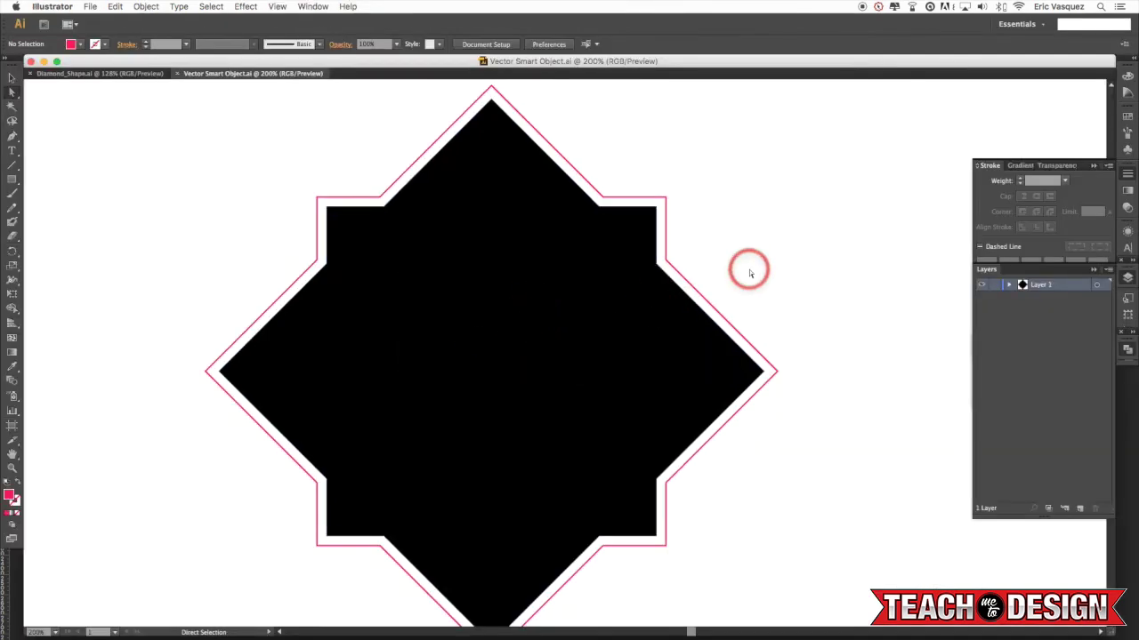
pyautogui.press('super+Tab')
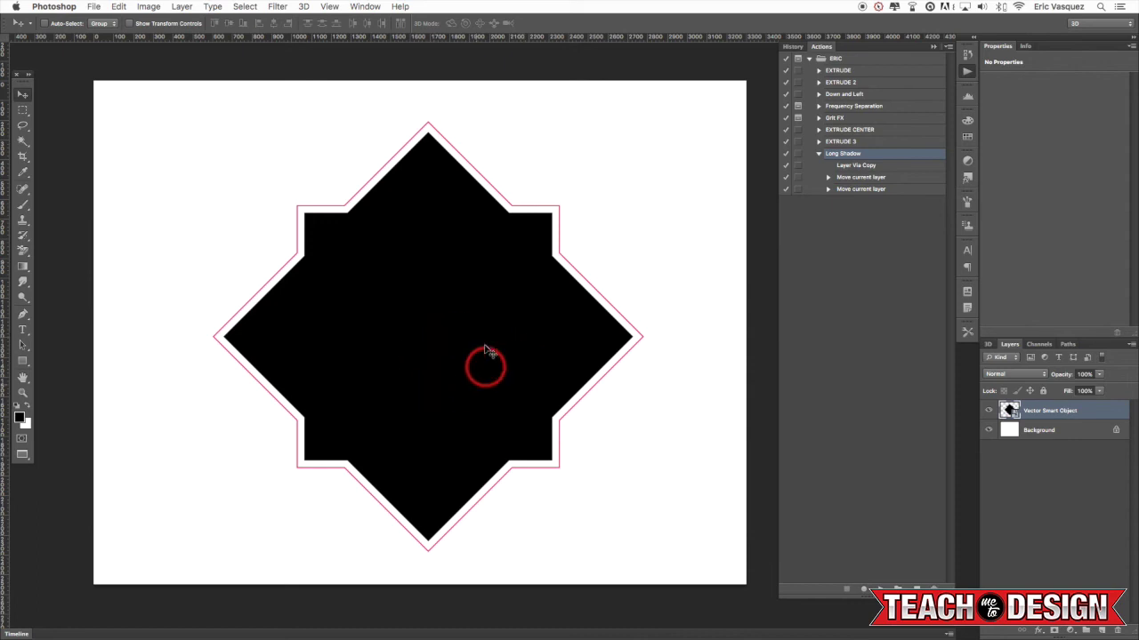
pyautogui.hscroll(-1, 422, 299)
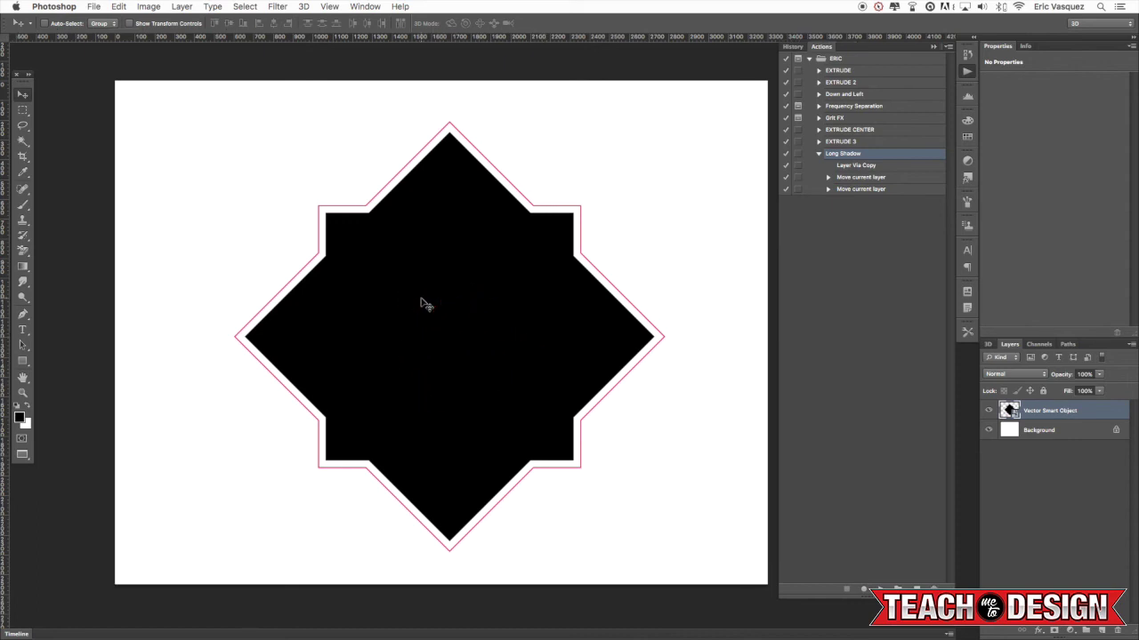
pyautogui.click(401, 378)
pyautogui.click(330, 381)
pyautogui.click(190, 531)
pyautogui.click(236, 448)
pyautogui.click(307, 415)
pyautogui.click(497, 535)
pyautogui.click(503, 536)
pyautogui.click(526, 354)
pyautogui.click(410, 329)
pyautogui.click(490, 366)
pyautogui.click(643, 376)
pyautogui.click(1021, 411)
pyautogui.click(1055, 414)
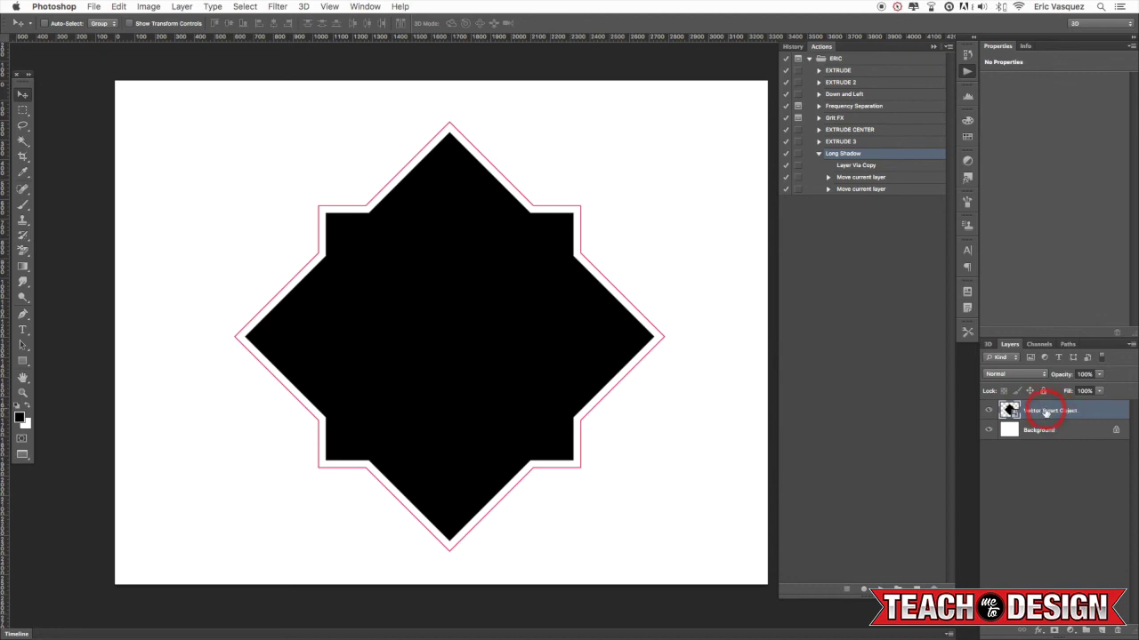
# - Choose Rotate_Tool_Tutorial.ai from the Desktop as the replacement contents for the Vector Smart Object
pyautogui.scroll(-3, 223, 203)
pyautogui.click(184, 6)
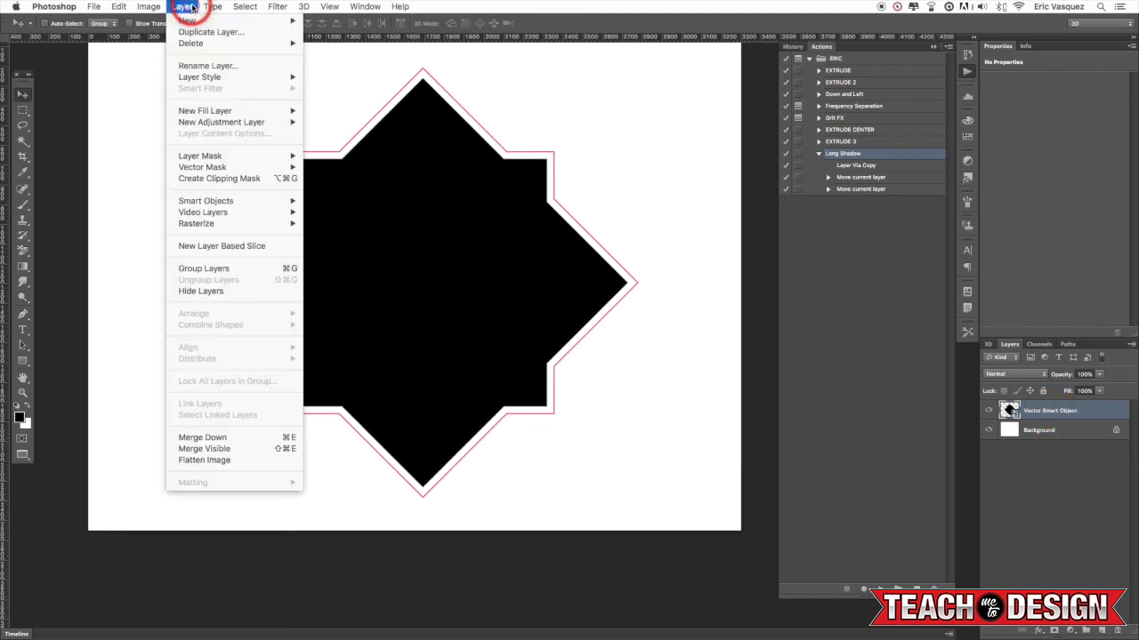
pyautogui.moveTo(247, 204)
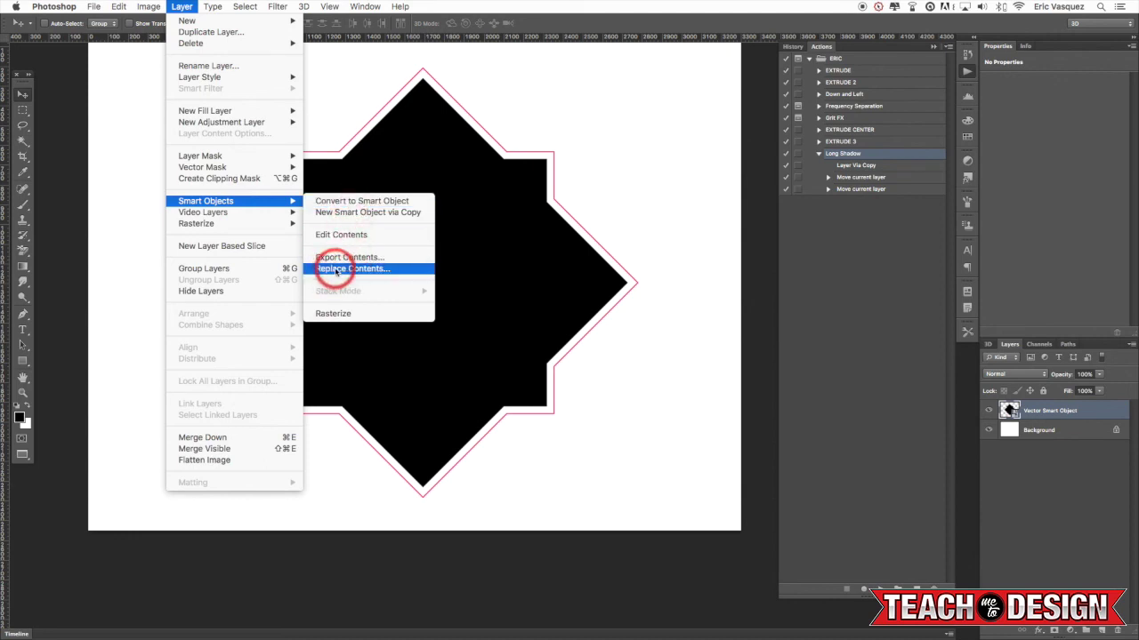
pyautogui.click(372, 269)
pyautogui.click(372, 270)
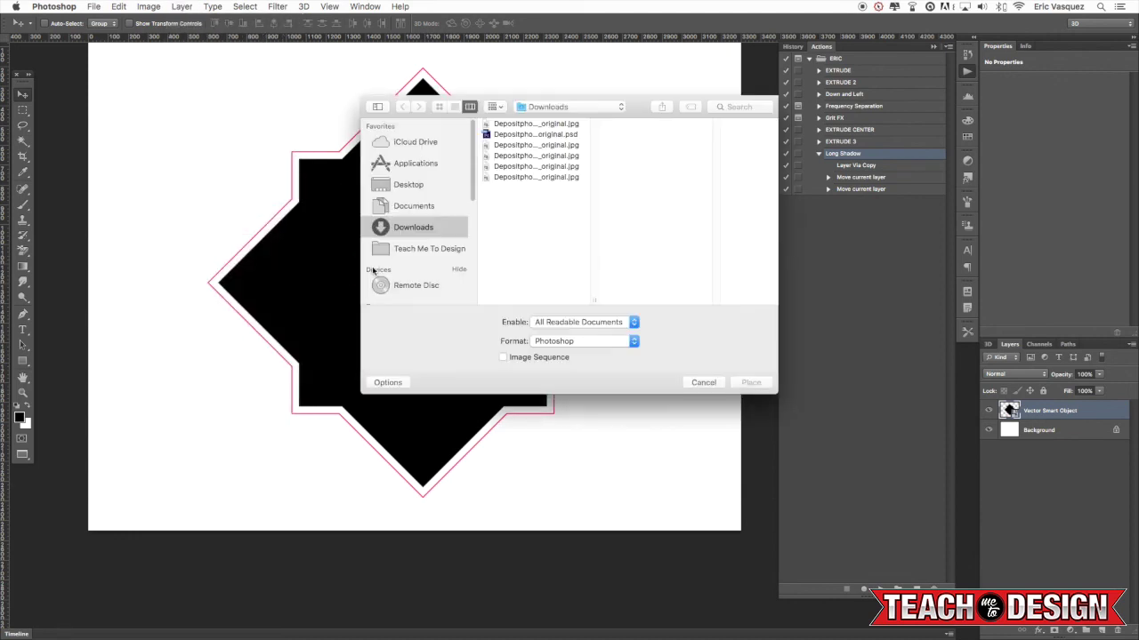
pyautogui.click(410, 184)
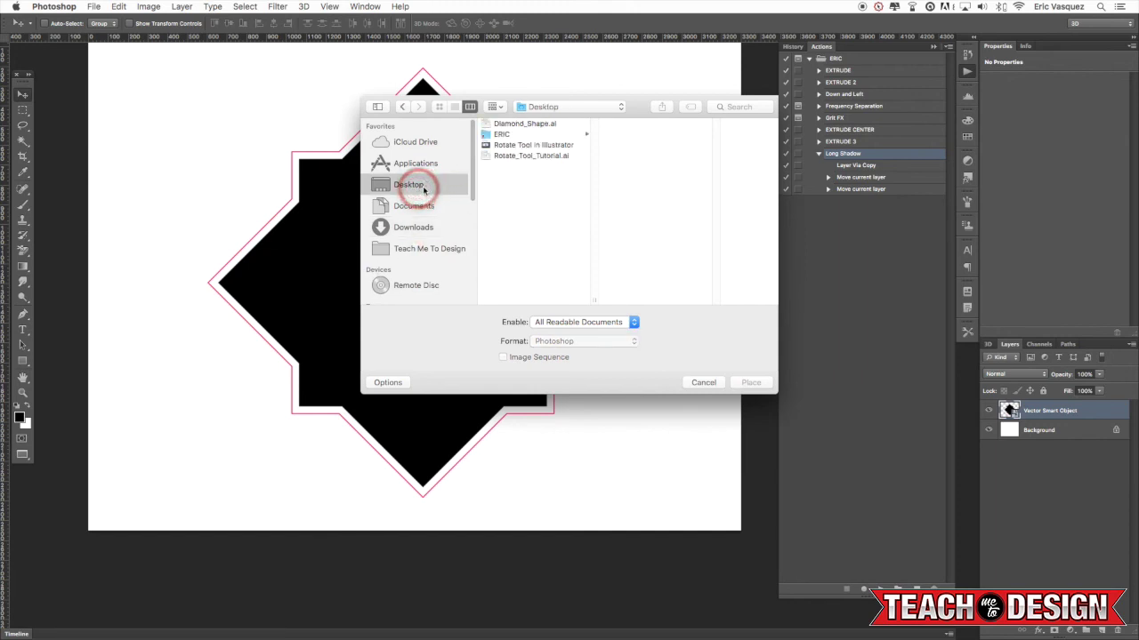
pyautogui.click(517, 156)
pyautogui.click(750, 383)
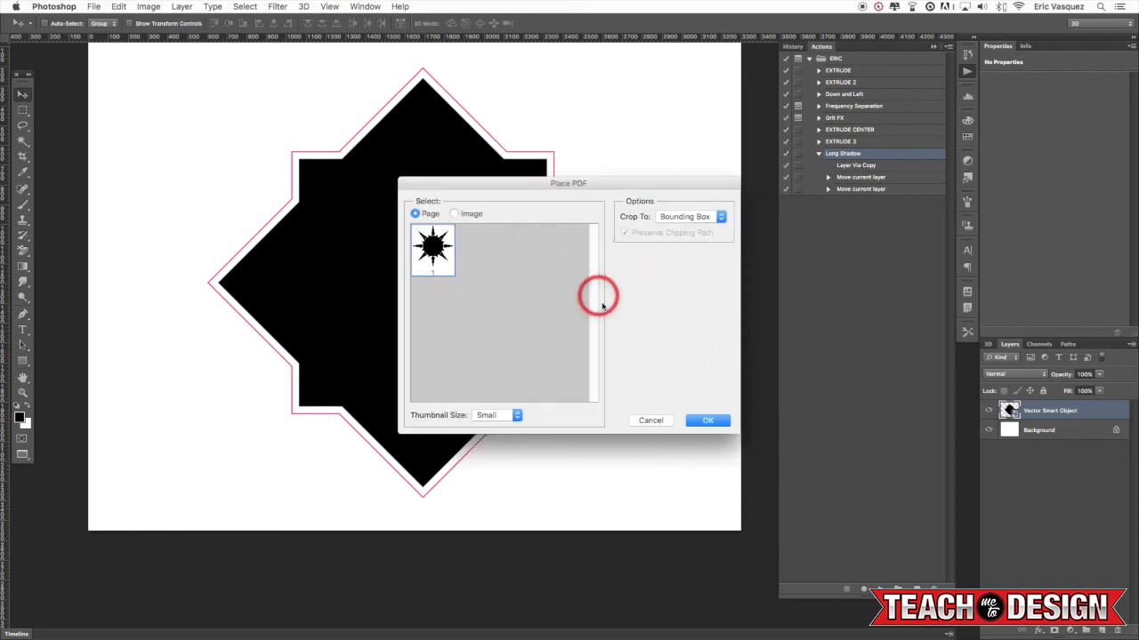
# - Place the sun artwork as a page cropped to its bounding box
pyautogui.click(454, 214)
pyautogui.click(689, 421)
pyautogui.click(415, 214)
pyautogui.click(707, 420)
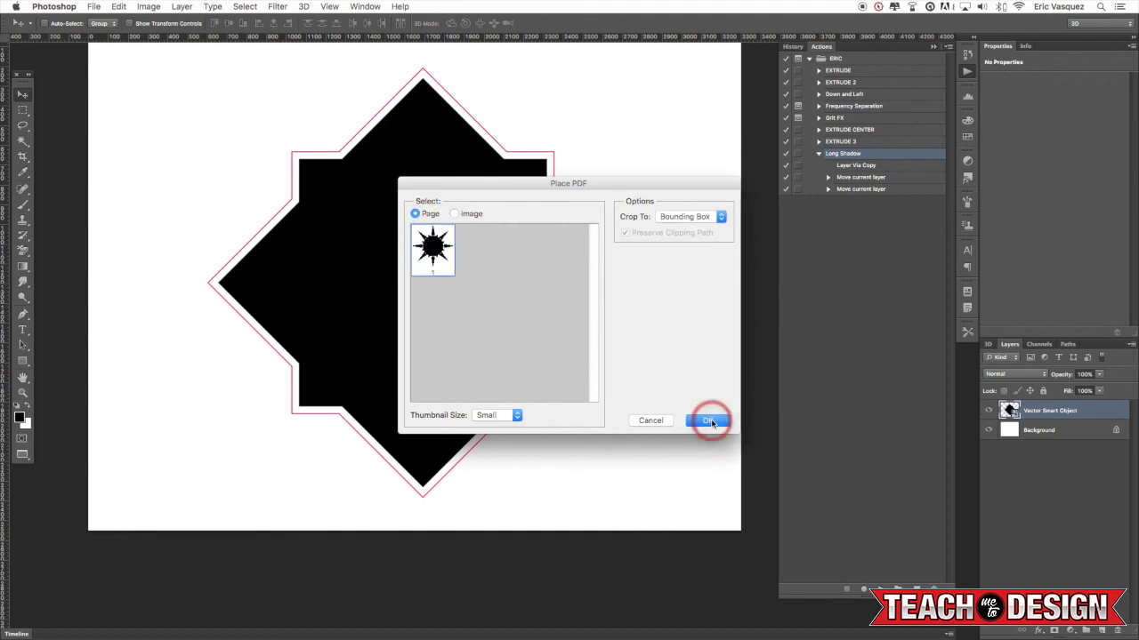
# - Scale the sun artwork down with Free Transform until all its rays fit inside the canvas, and apply it
pyautogui.click(470, 267)
pyautogui.click(471, 274)
pyautogui.click(483, 266)
pyautogui.click(493, 276)
pyautogui.moveTo(495, 282); pyautogui.dragTo(524, 283)
pyautogui.press('super+minus')
pyautogui.press('super+t')
pyautogui.moveTo(687, 63); pyautogui.dragTo(579, 219)
pyautogui.press('Return')
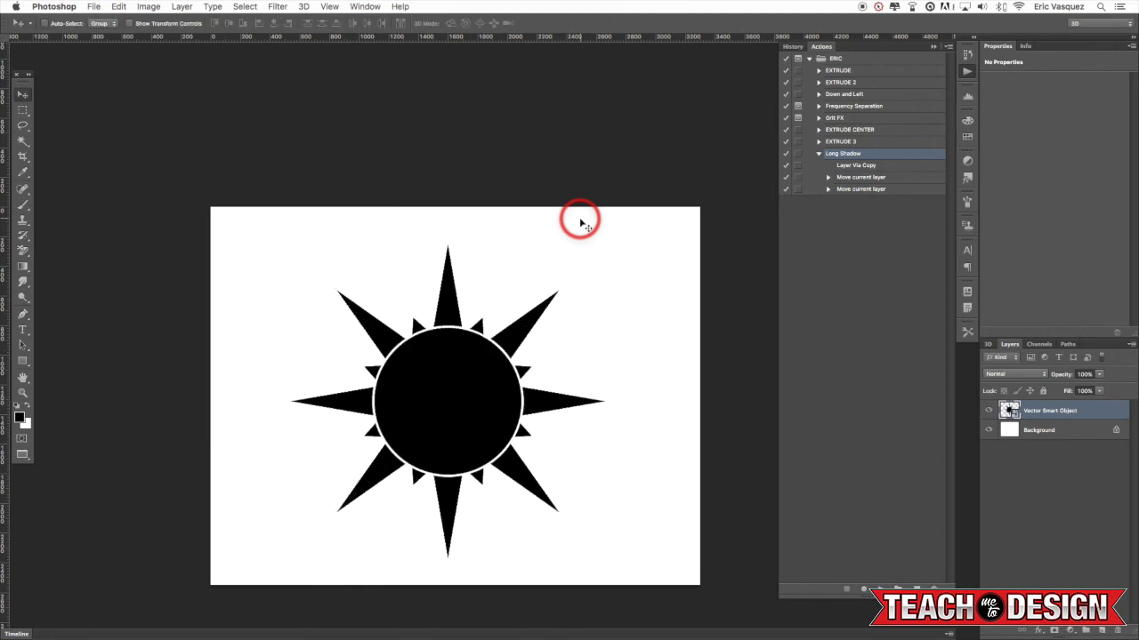
pyautogui.moveTo(490, 350); pyautogui.dragTo(514, 344)
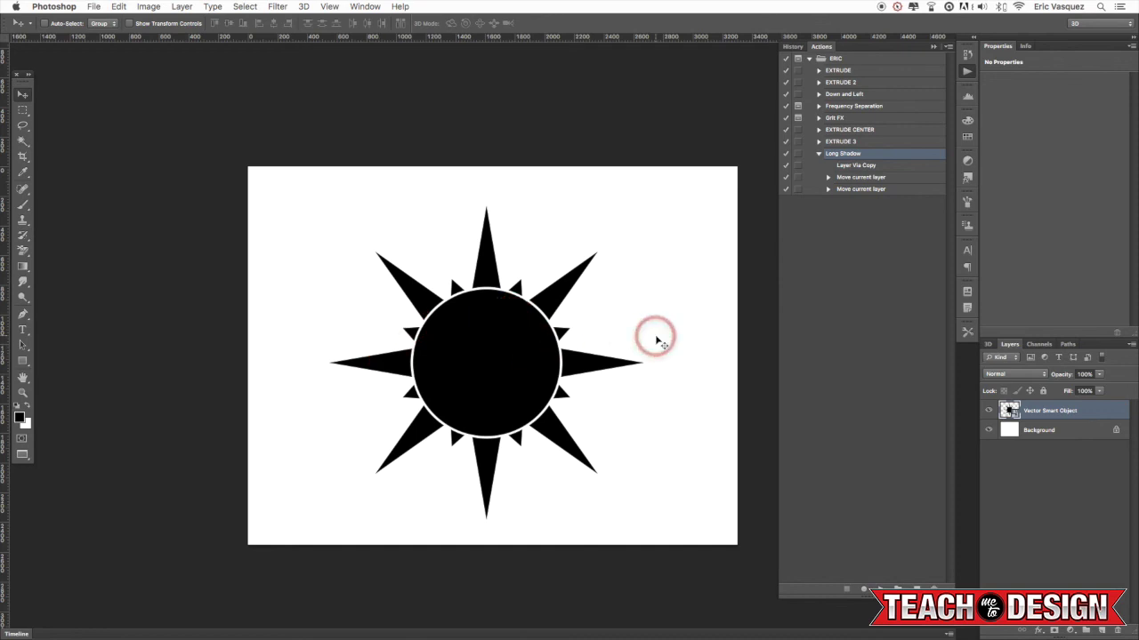
# - Replace the Smart Object's contents with Diamond_Shape.ai, cropped to its bounding box, and position the diamond near the canvas centre
pyautogui.press('super+plus')
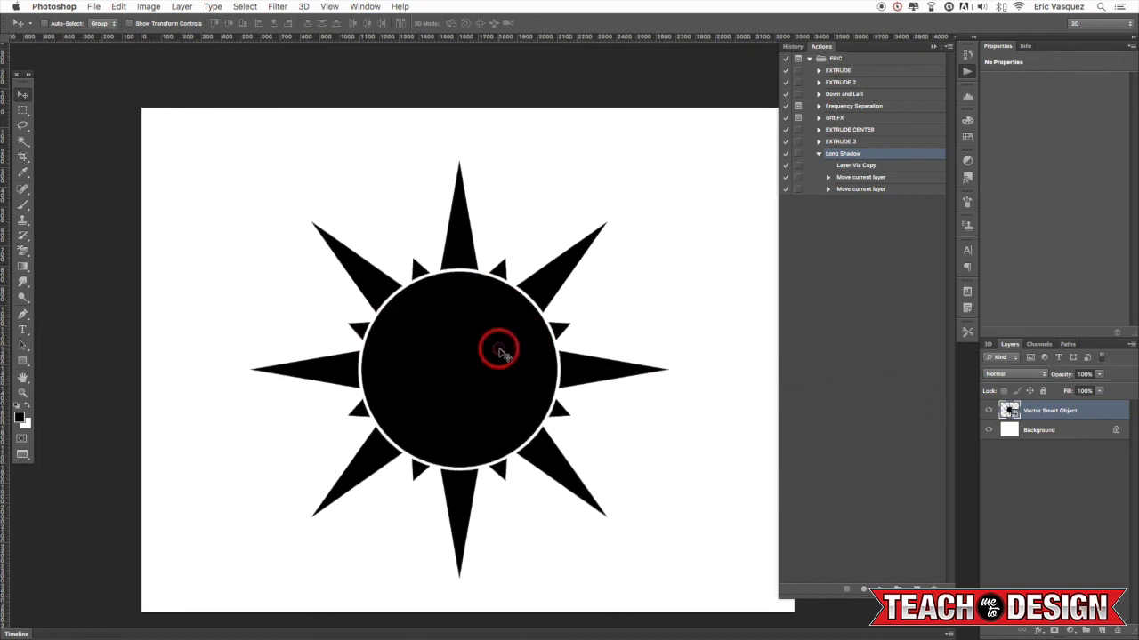
pyautogui.click(139, 6)
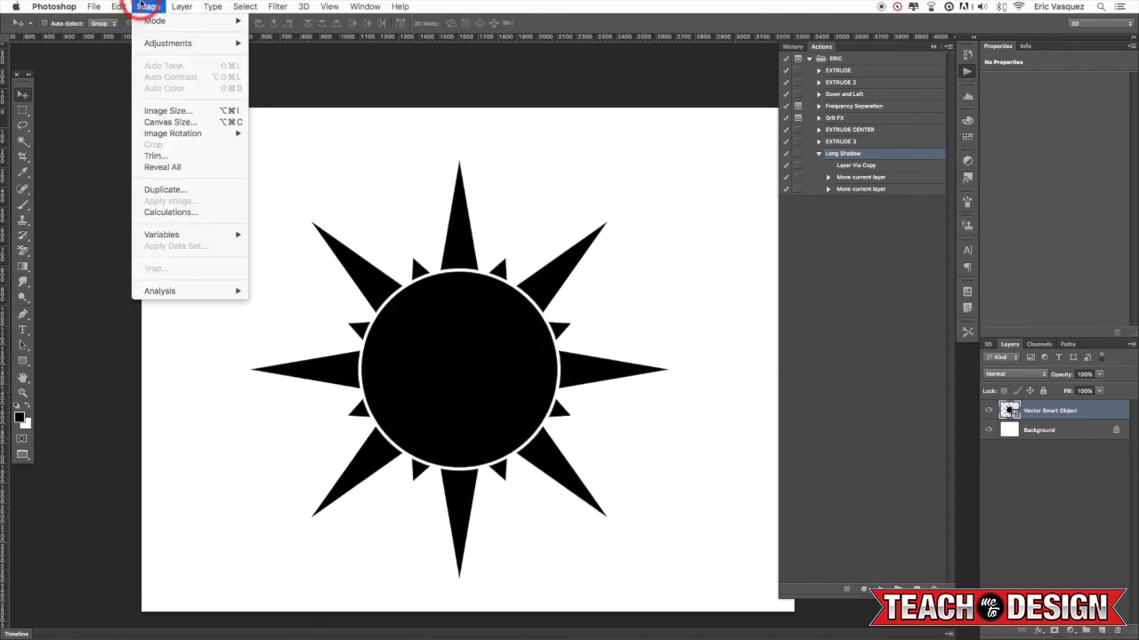
pyautogui.click(183, 6)
pyautogui.click(245, 200)
pyautogui.click(366, 269)
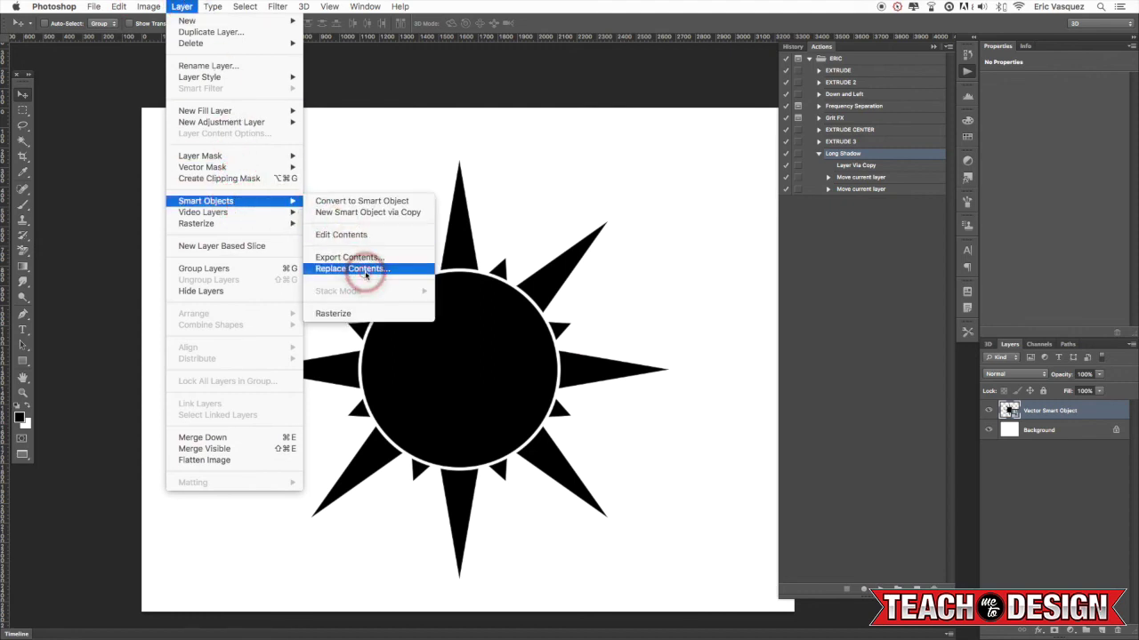
pyautogui.click(529, 123)
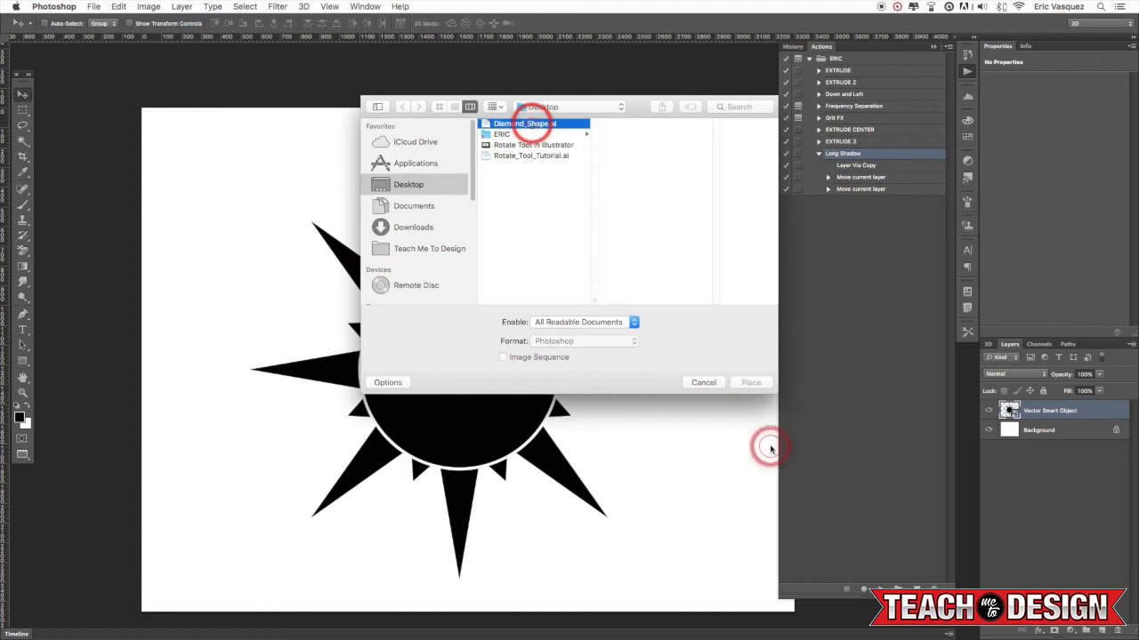
pyautogui.click(754, 382)
pyautogui.click(711, 420)
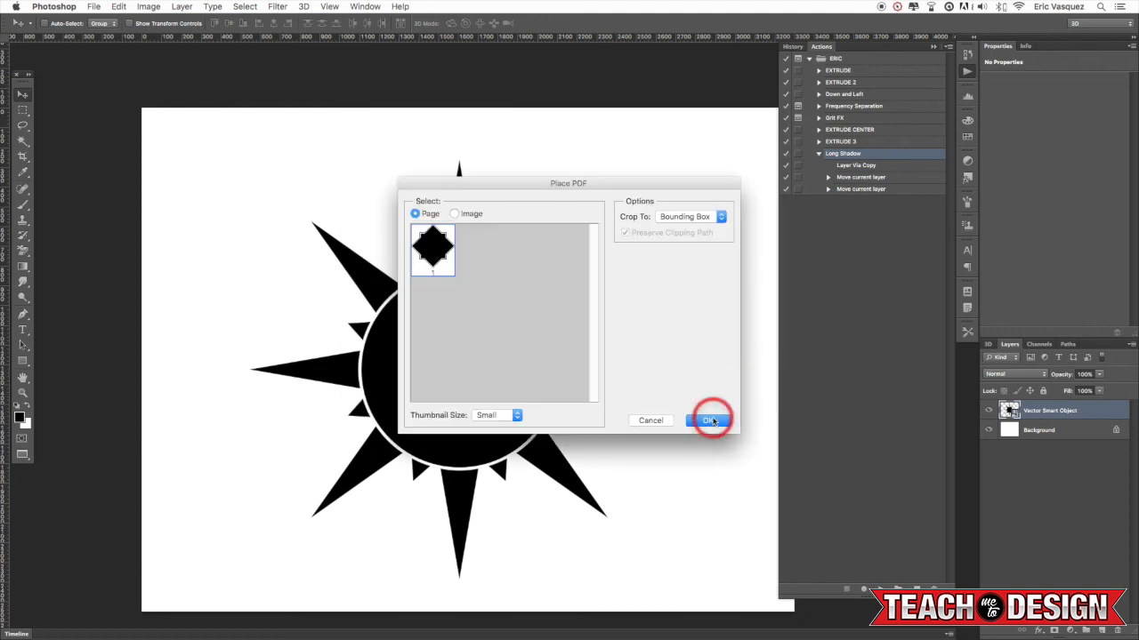
pyautogui.moveTo(592, 381); pyautogui.dragTo(542, 377)
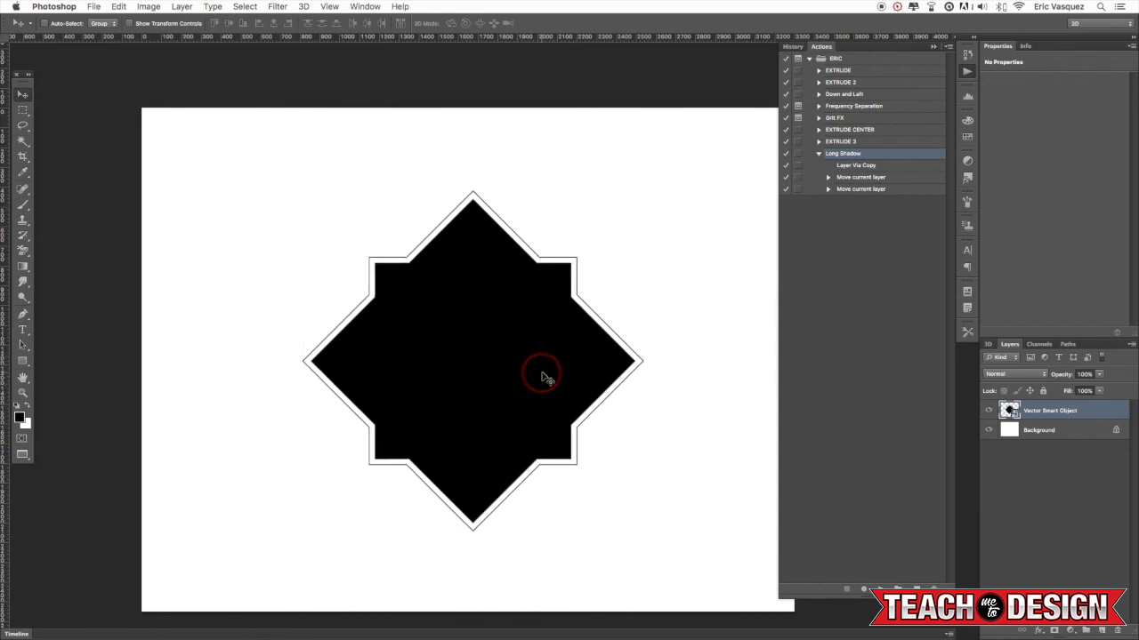